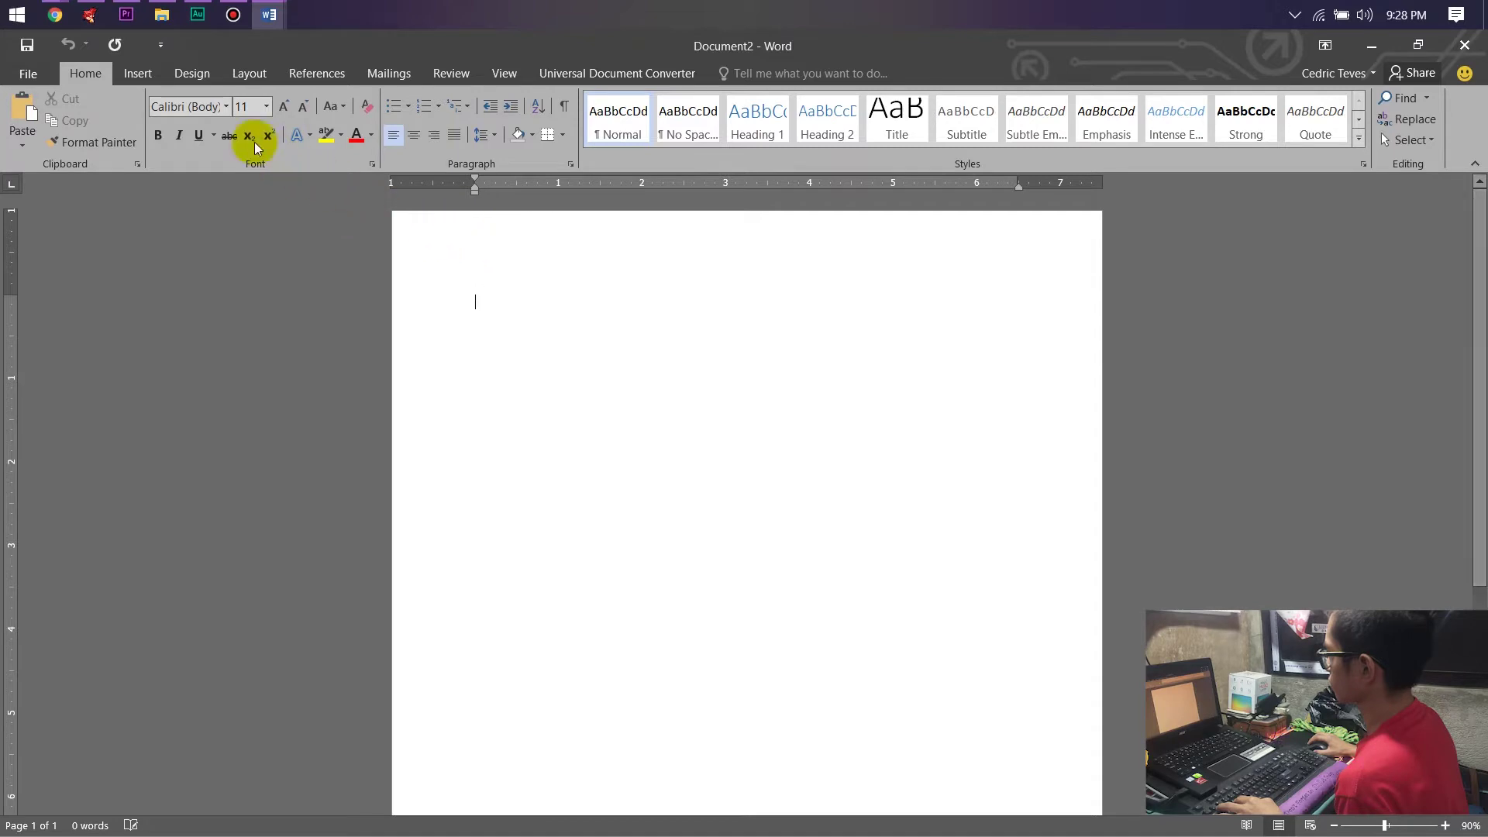
Show the Insert tab's commands on the ribbon for the blank Document2.
left_click(138, 74)
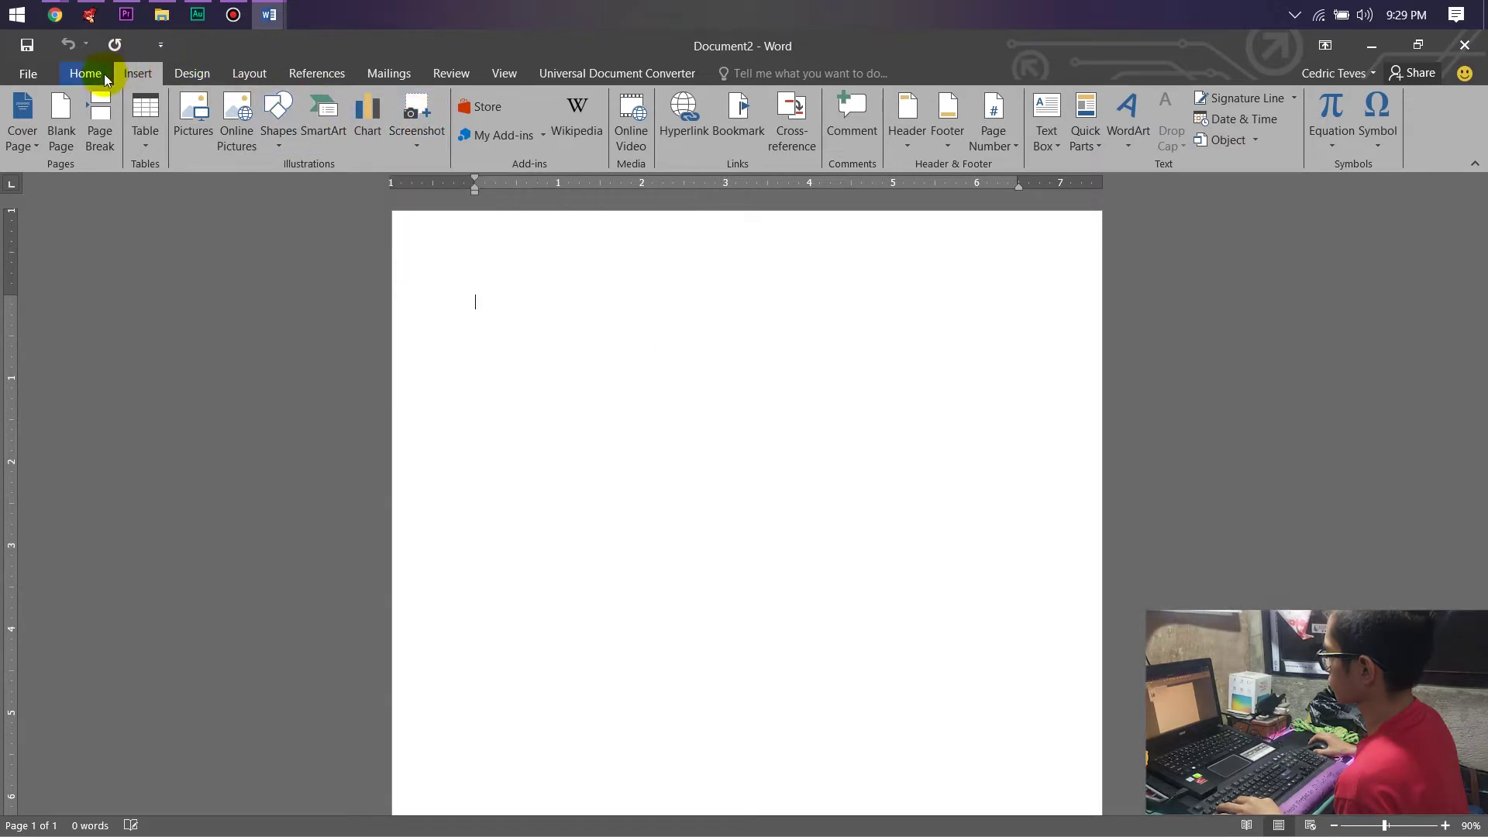
Insert the aerial octagon photo from the Ride folder and view its text wrapping options.
left_click(204, 130)
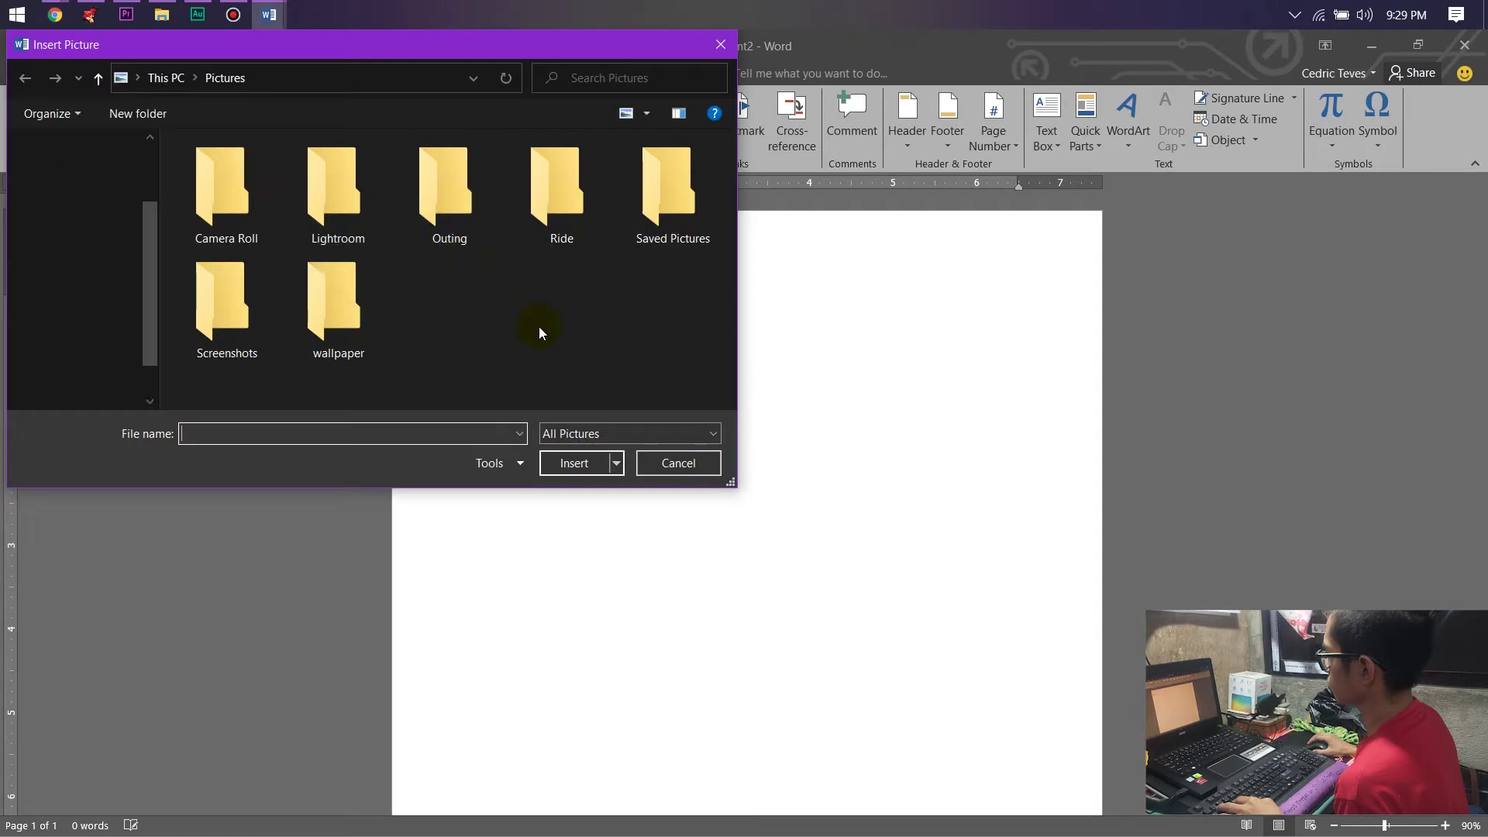
double_click(561, 192)
scroll(504, 285, "down", 5)
scroll(504, 282, "down", 1)
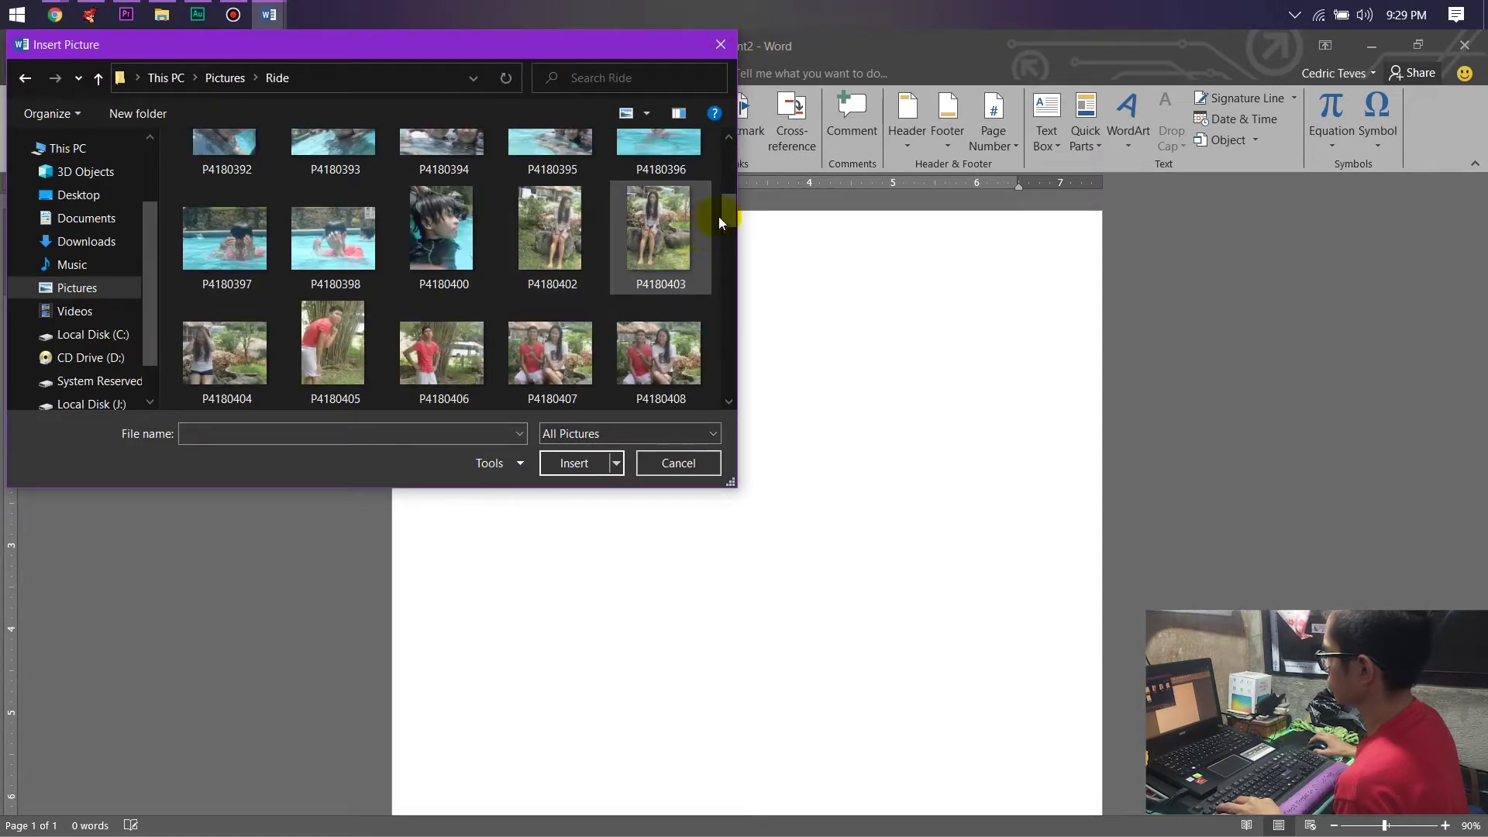
left_click_drag(724, 209, 710, 372)
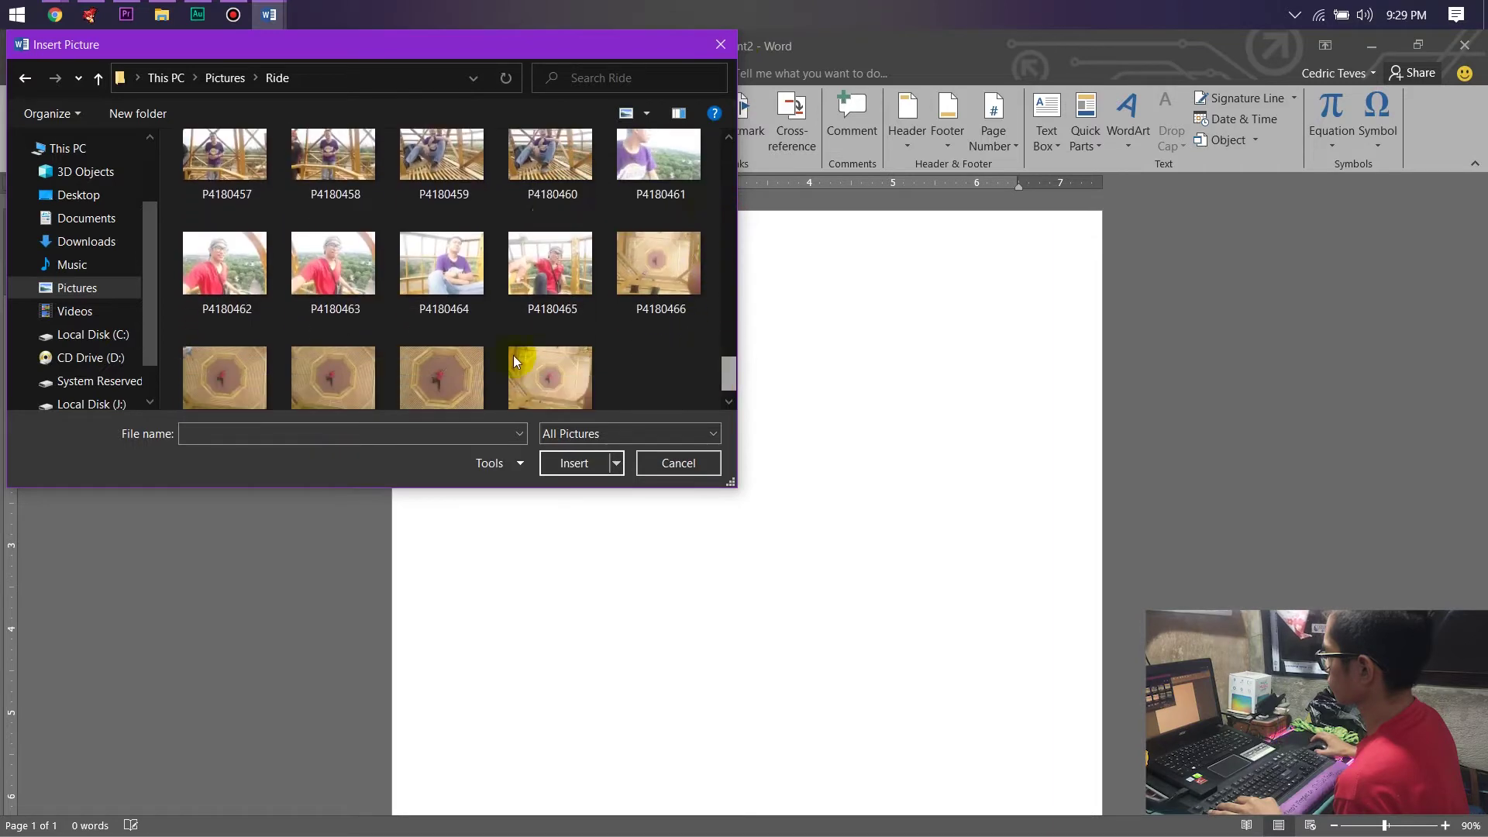
left_click(452, 379)
left_click(574, 462)
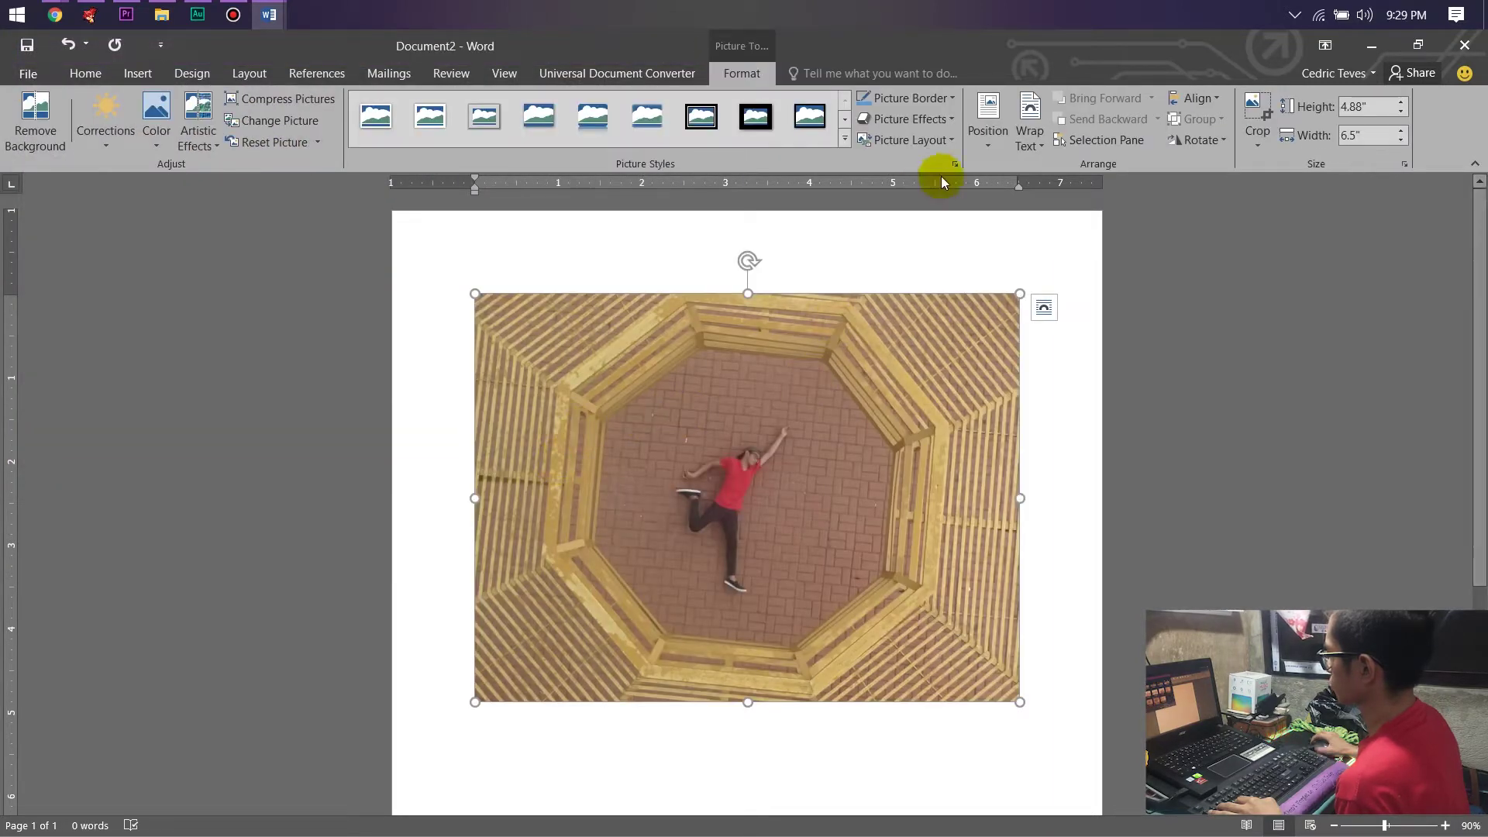
left_click(1031, 141)
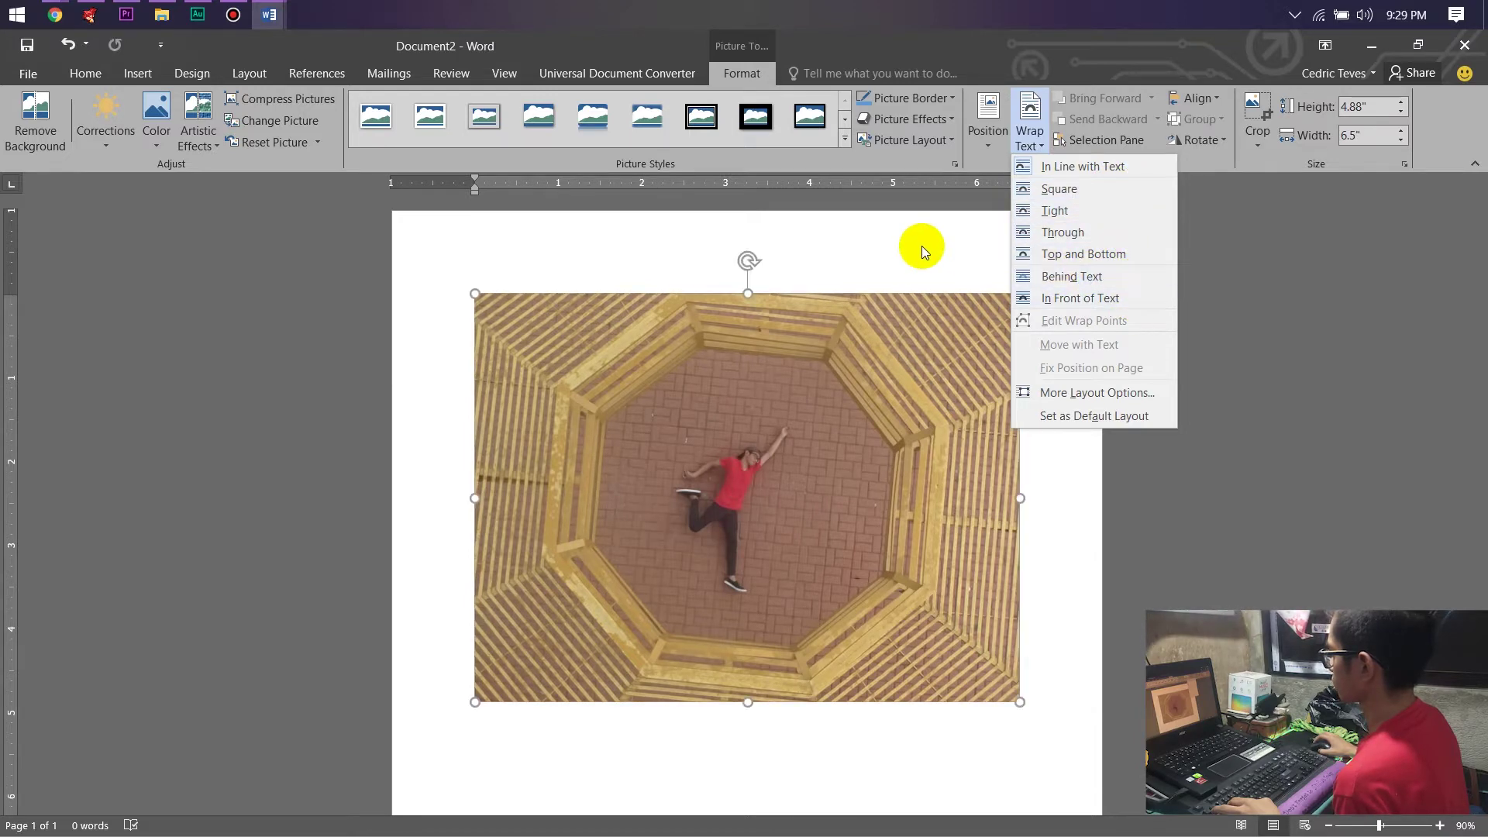
key("alt+Tab")
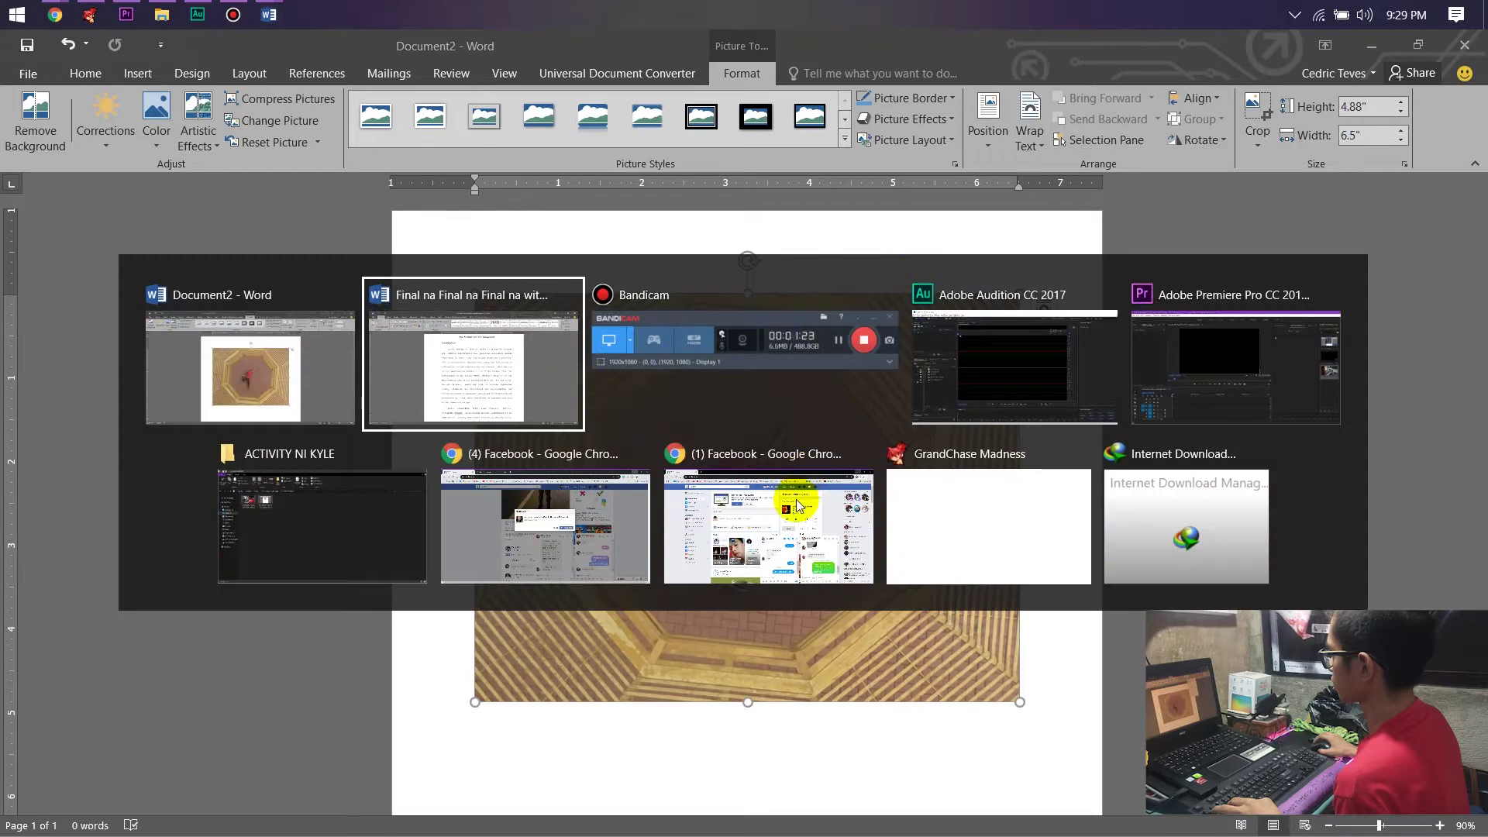
Insert photo P4180469 into the research paper document.
left_click(458, 378)
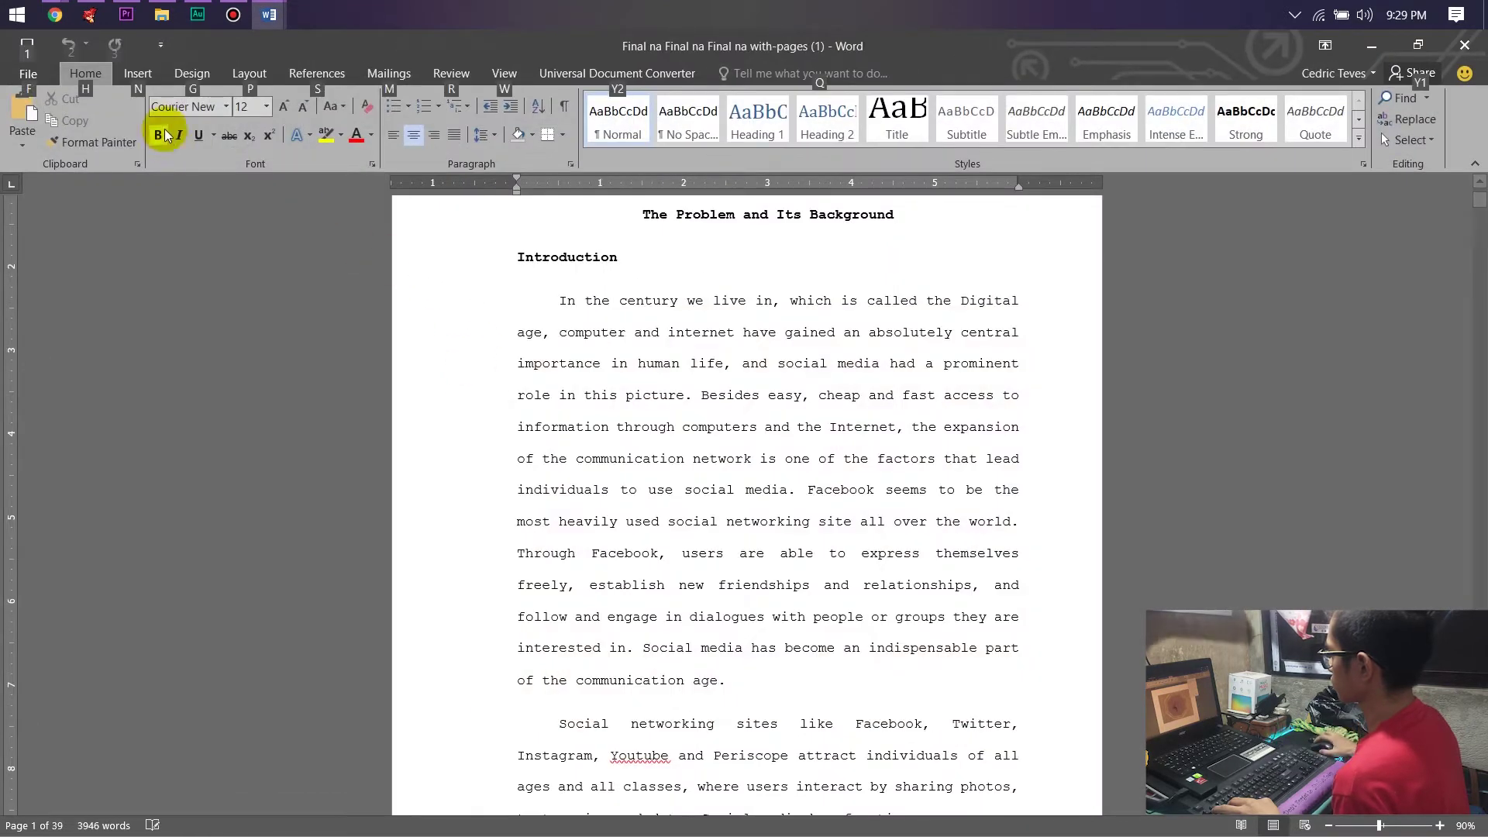
left_click(137, 75)
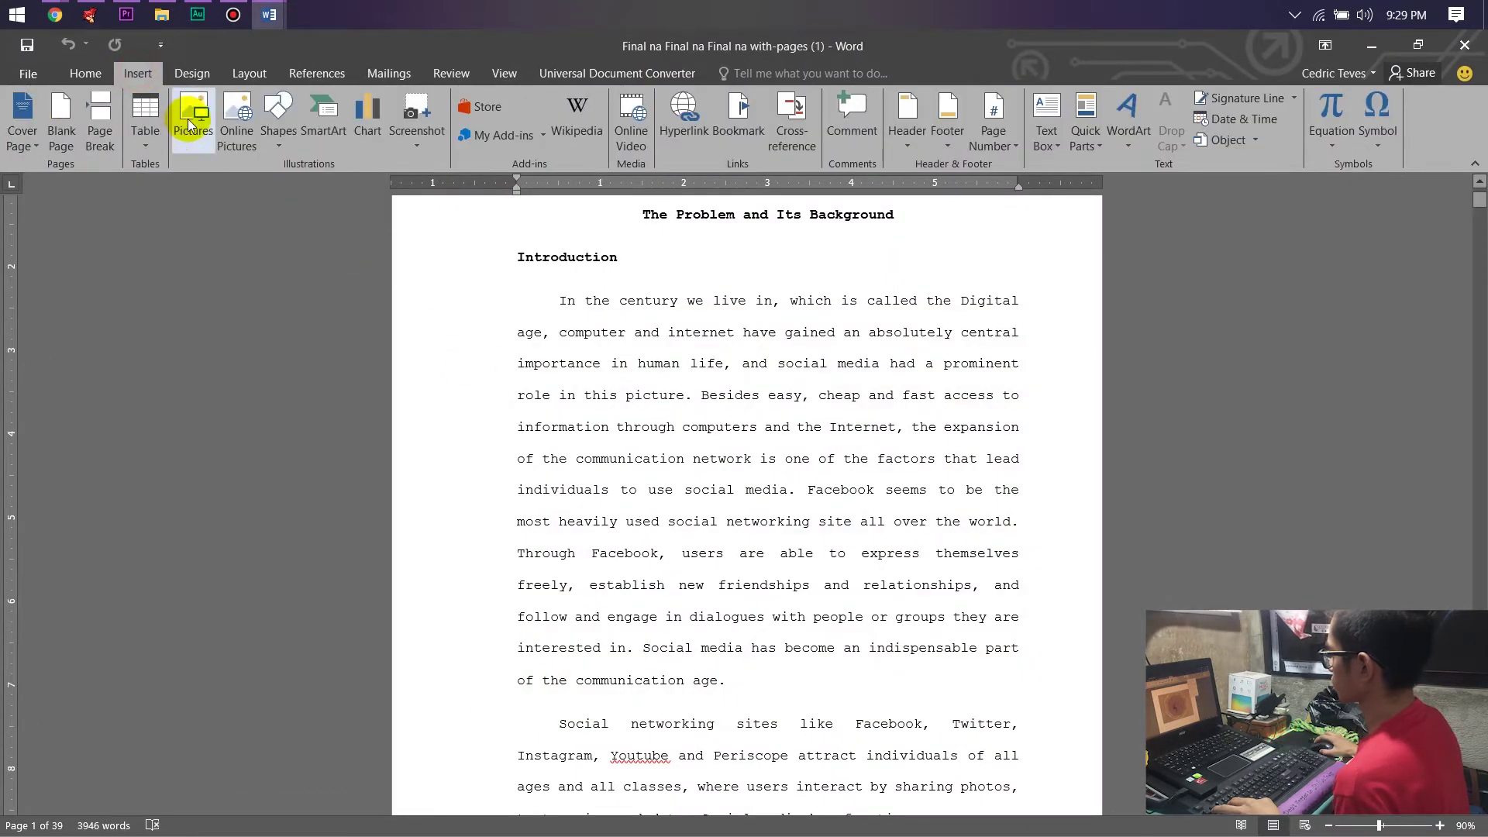
left_click(192, 110)
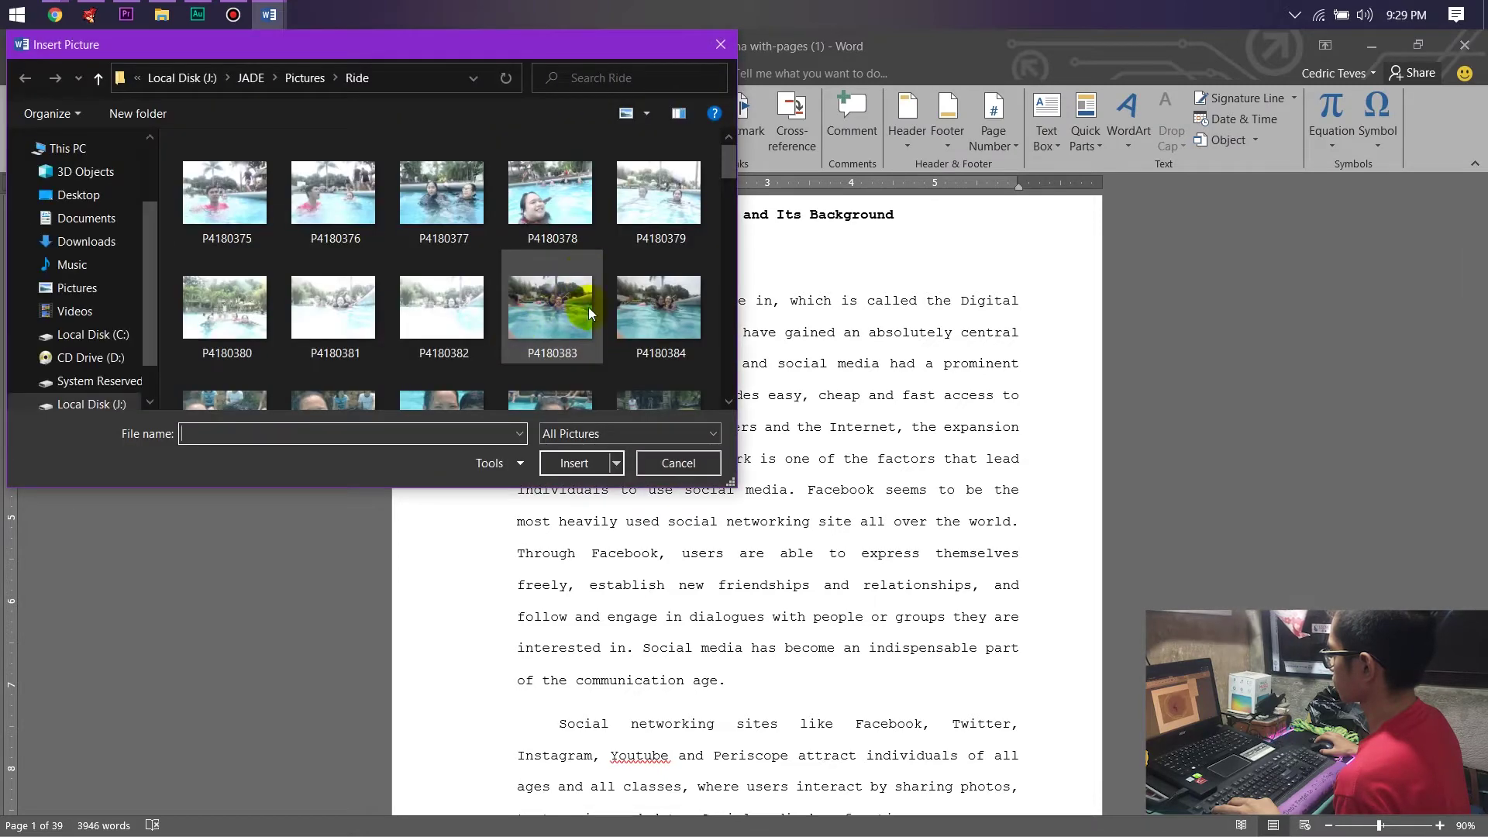
left_click_drag(730, 164, 682, 378)
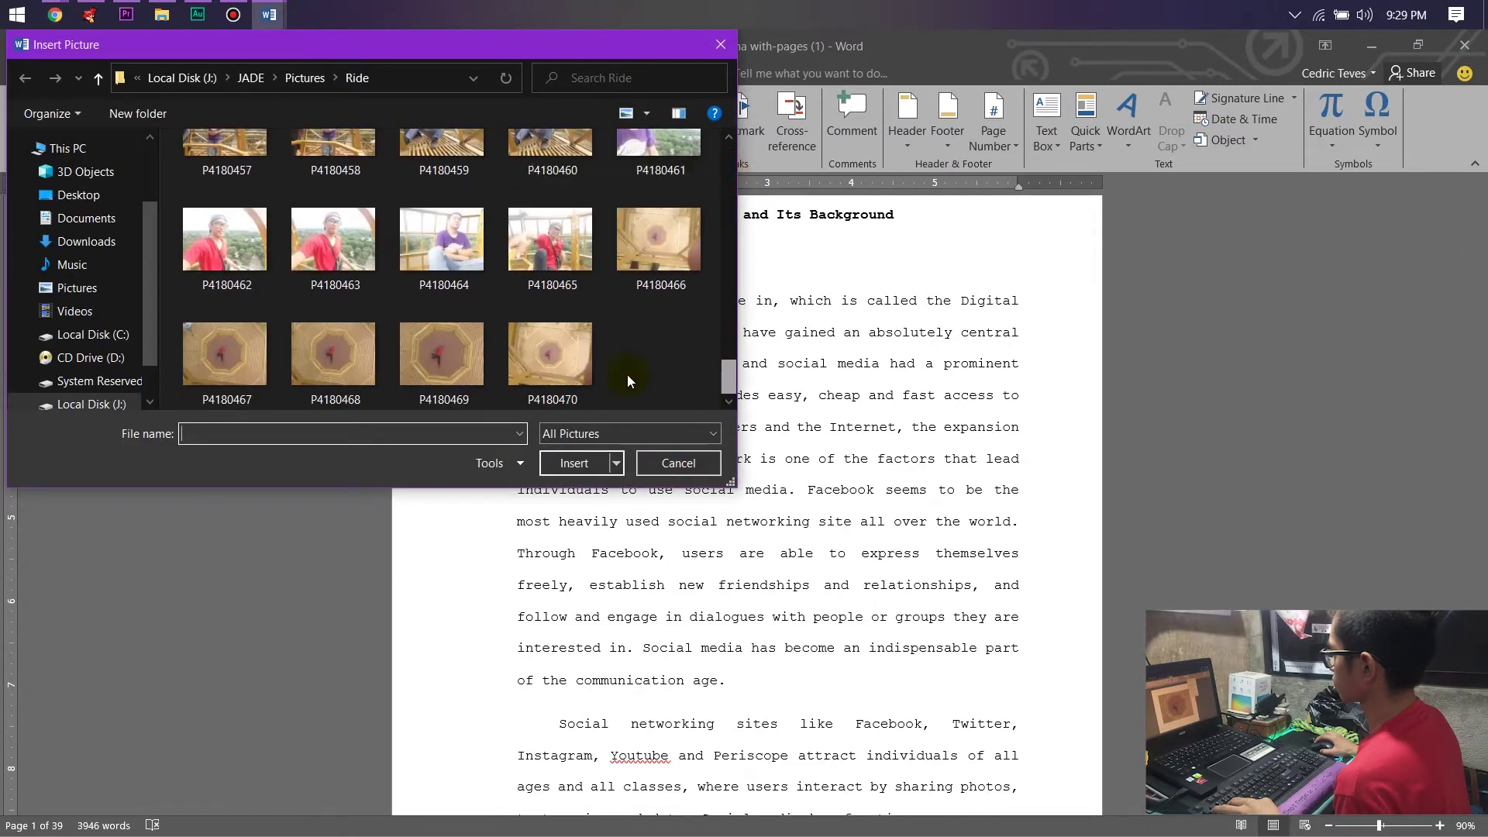
left_click(440, 361)
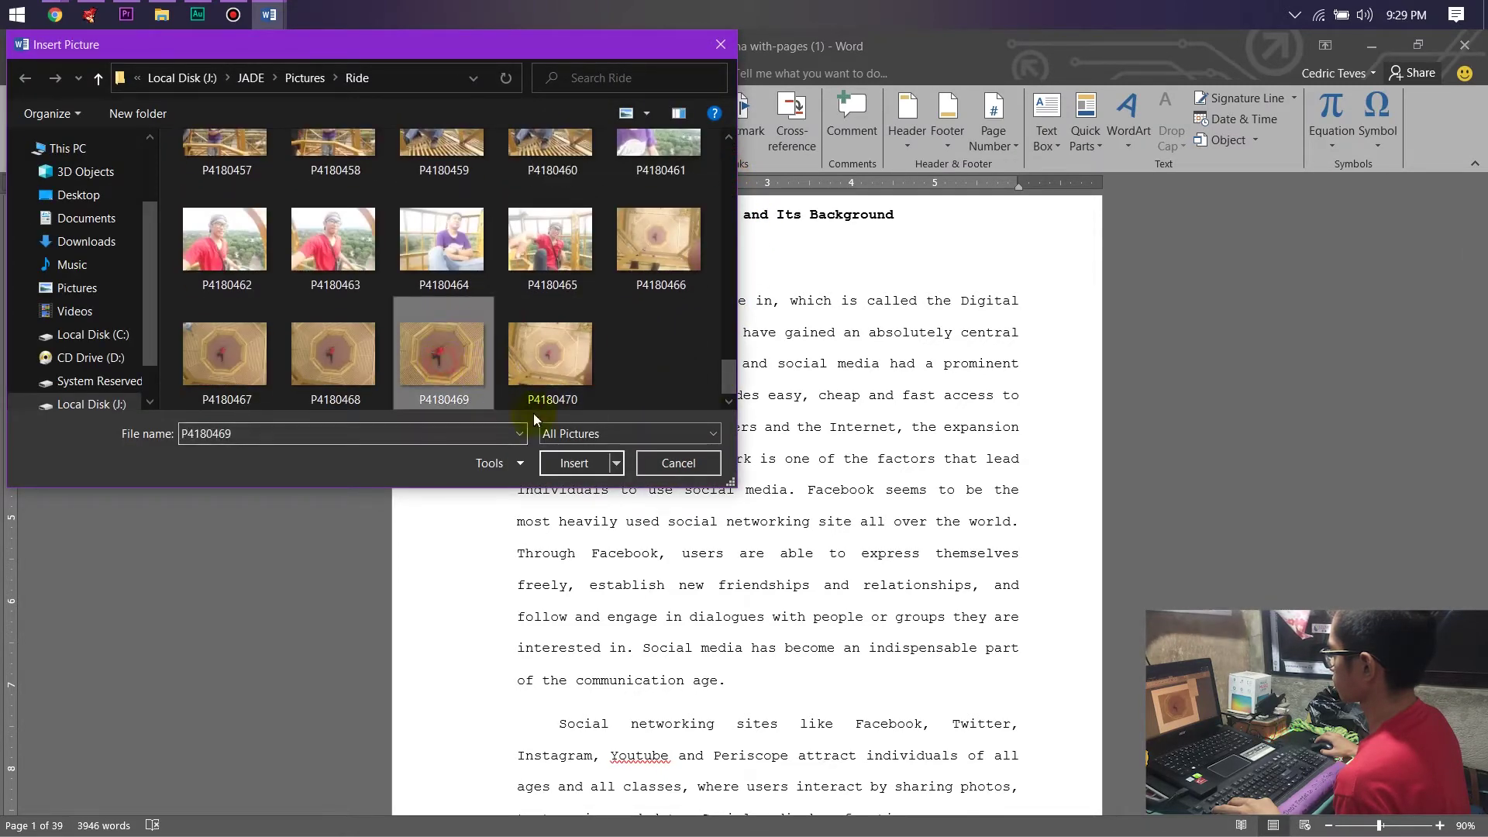
left_click(562, 462)
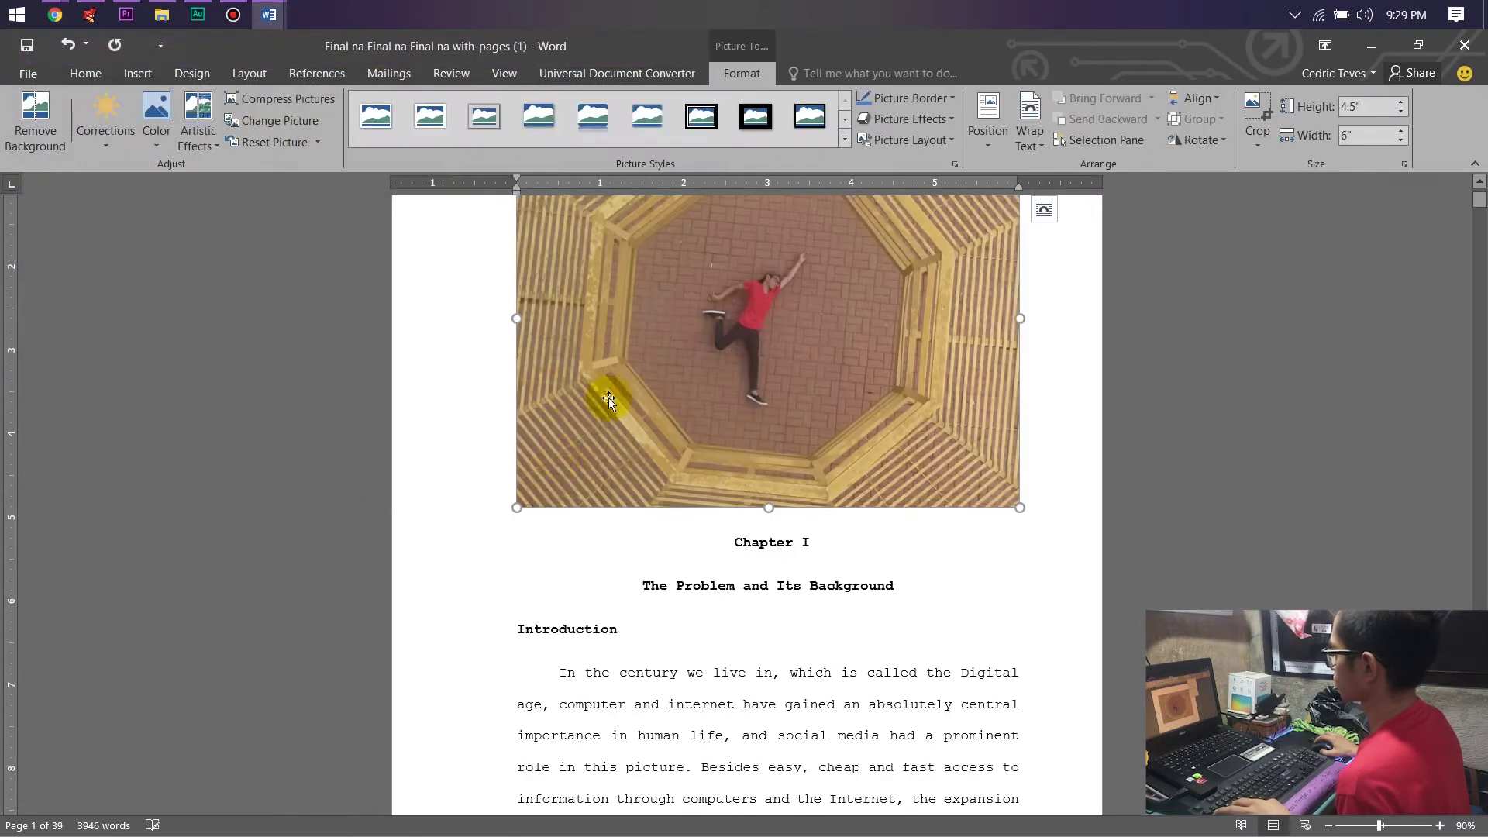
Keep the photo In Line with Text using its shortcut menu.
scroll(757, 421, "up", 1)
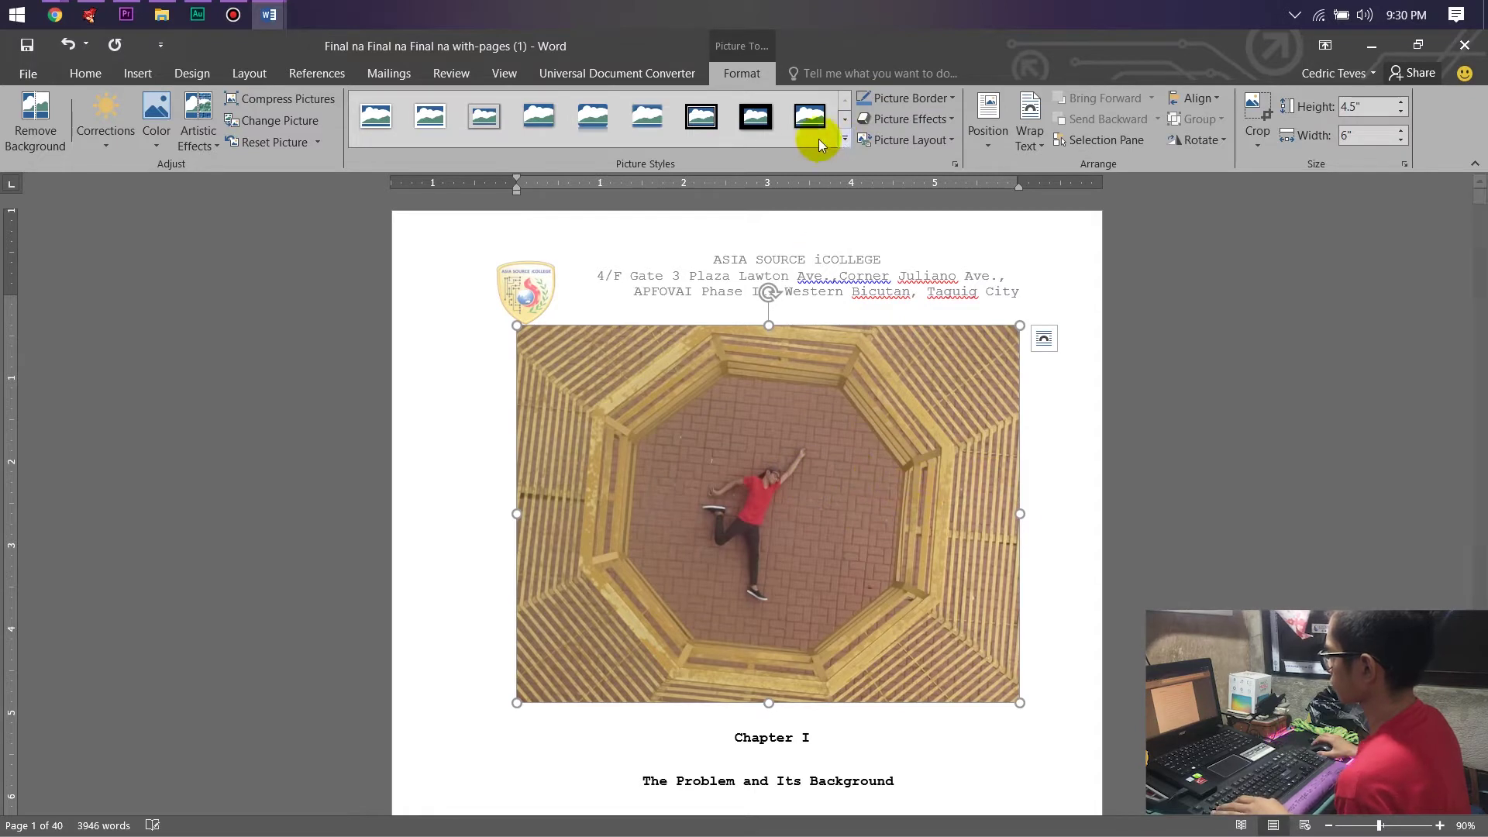
left_click(1033, 144)
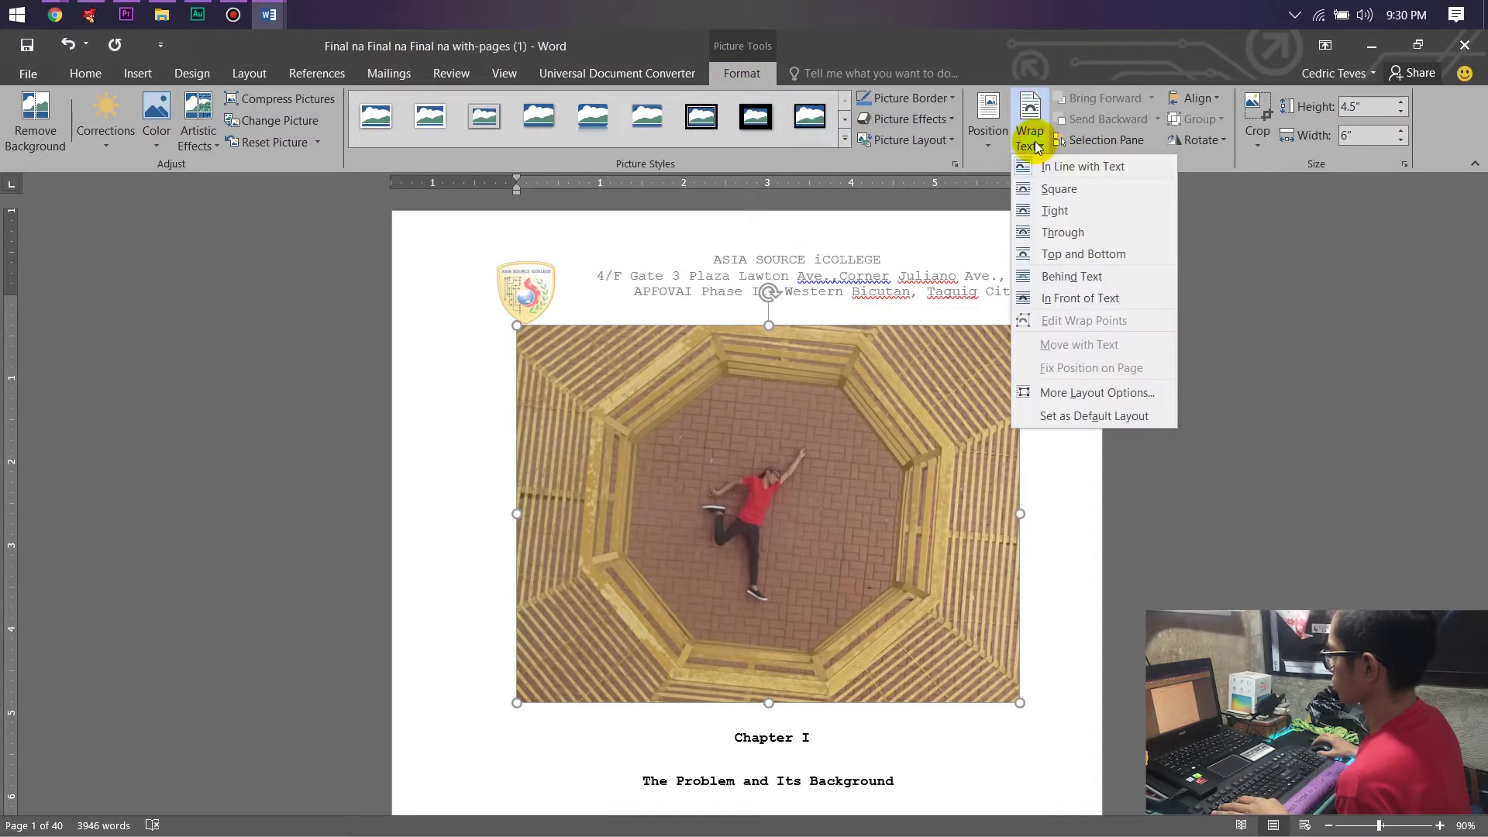
left_click(1028, 147)
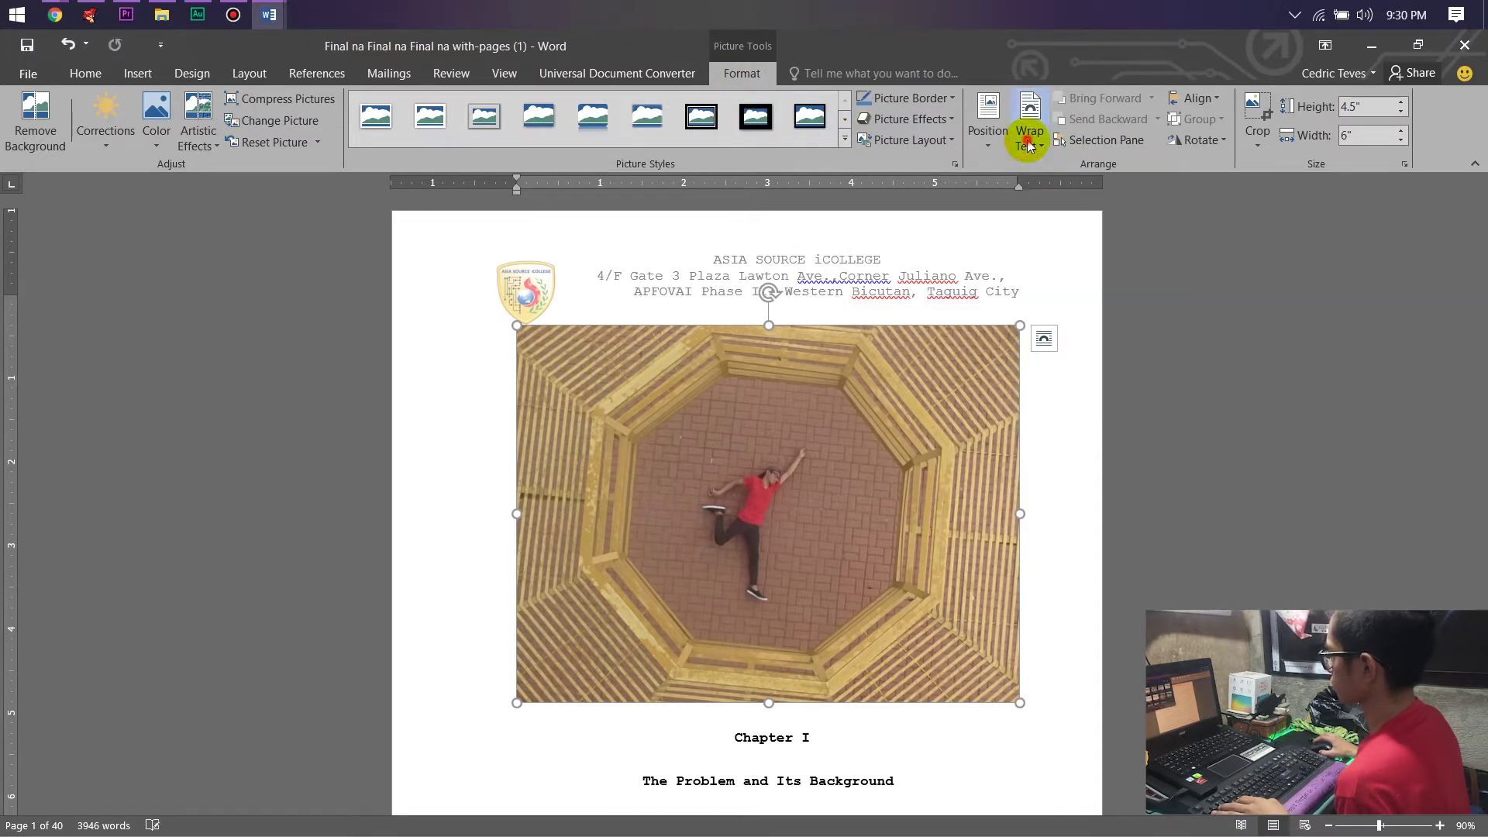
right_click(805, 416)
mouse_move(892, 722)
left_click(1025, 575)
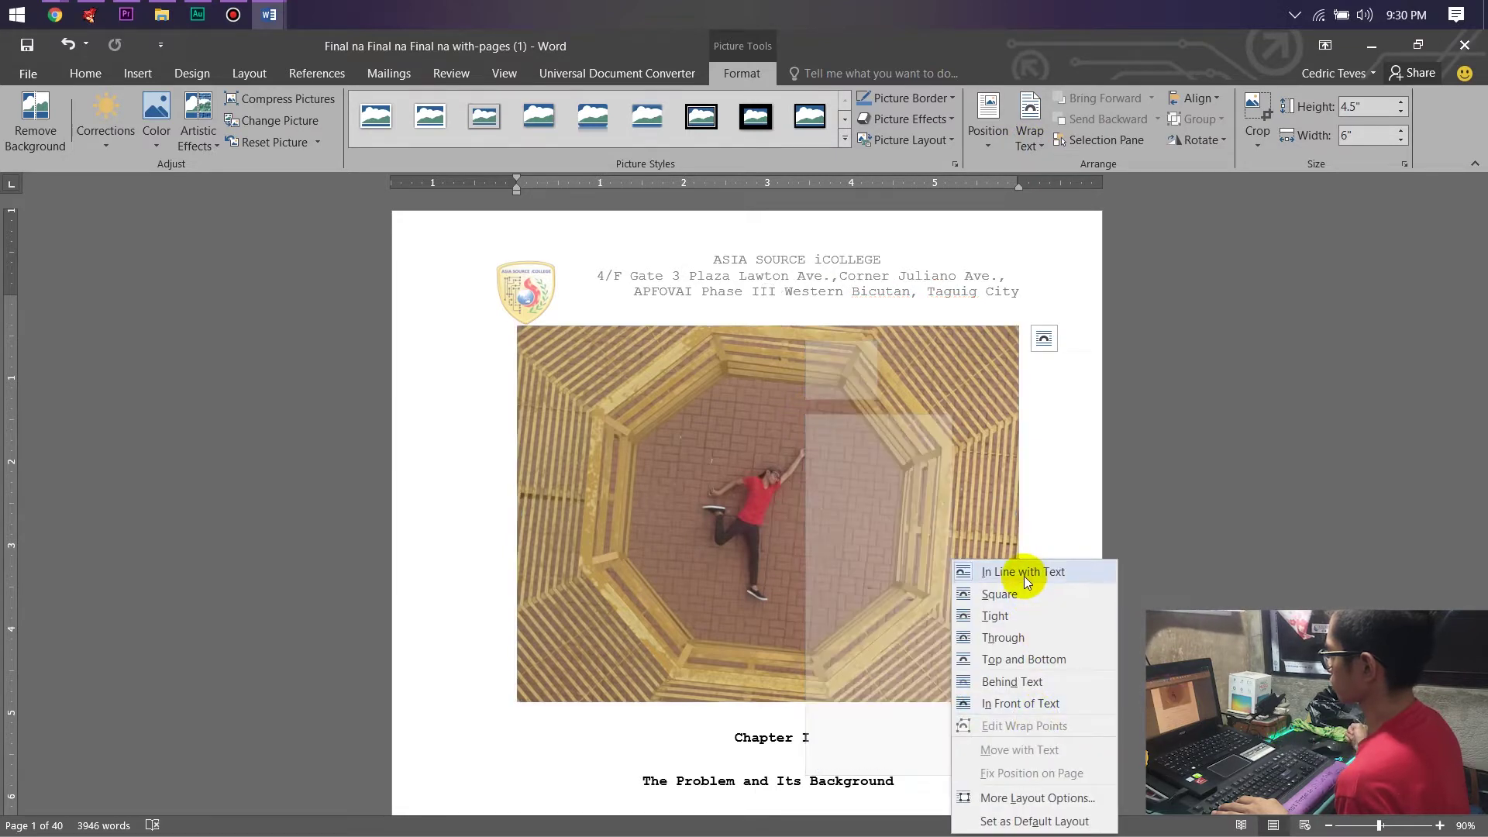
Apply Square text wrapping and move the photo down into the Introduction text.
scroll(852, 488, "down", 2)
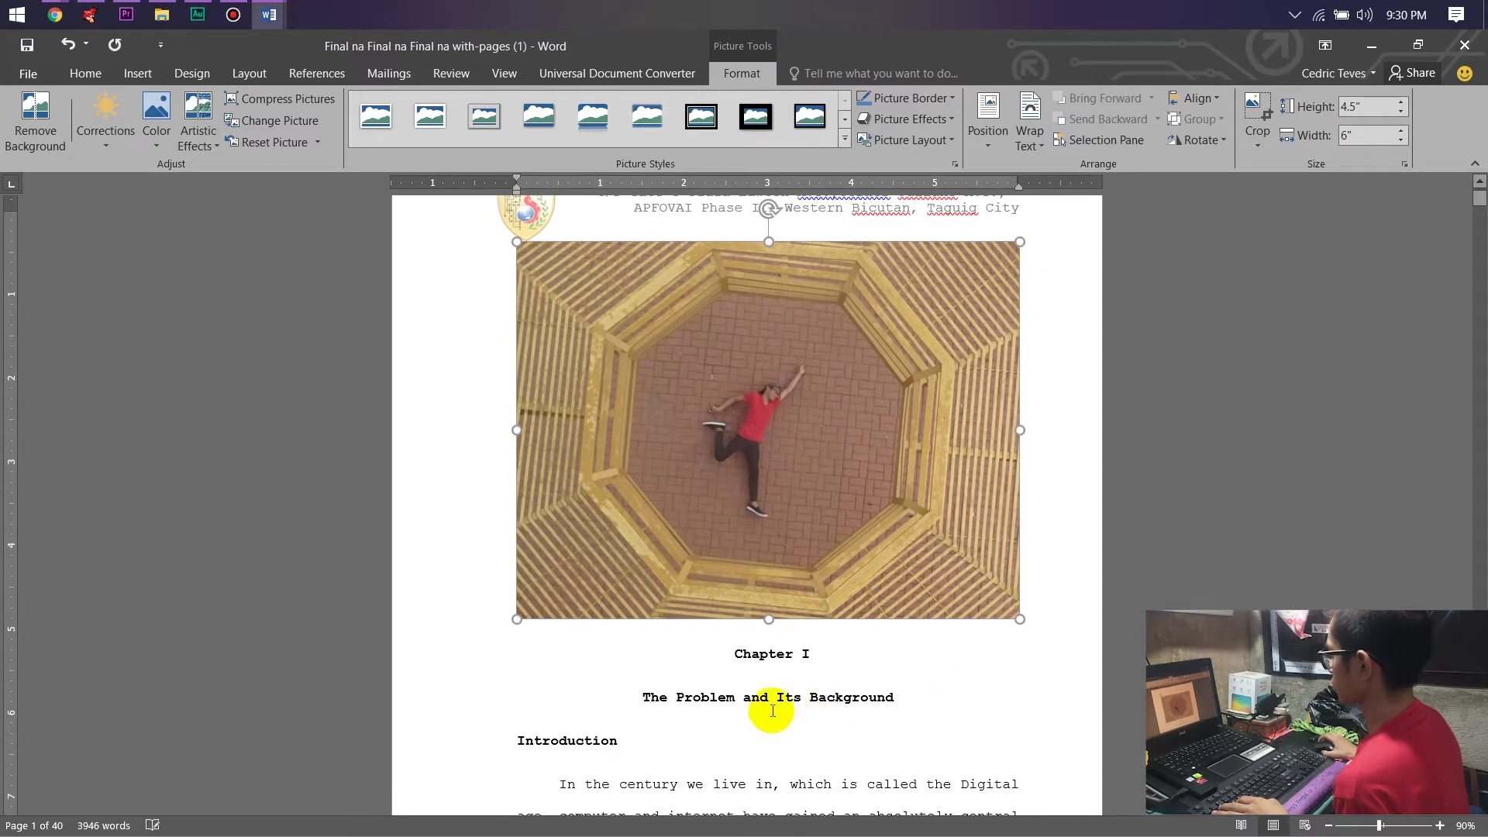
scroll(830, 587, "down", 7)
scroll(824, 687, "up", 5)
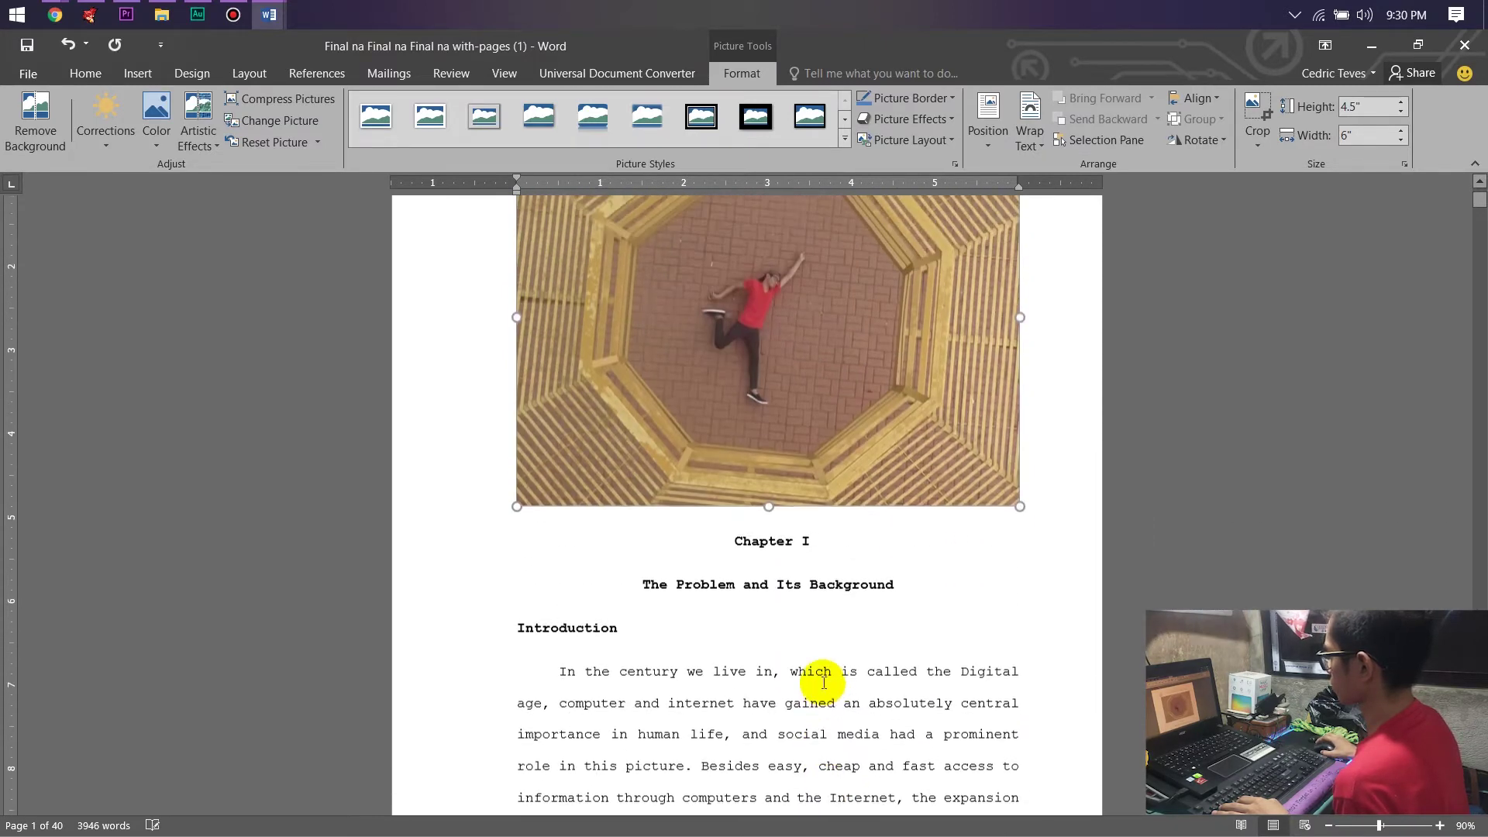
scroll(824, 674, "up", 4)
left_click(1030, 142)
left_click(1058, 189)
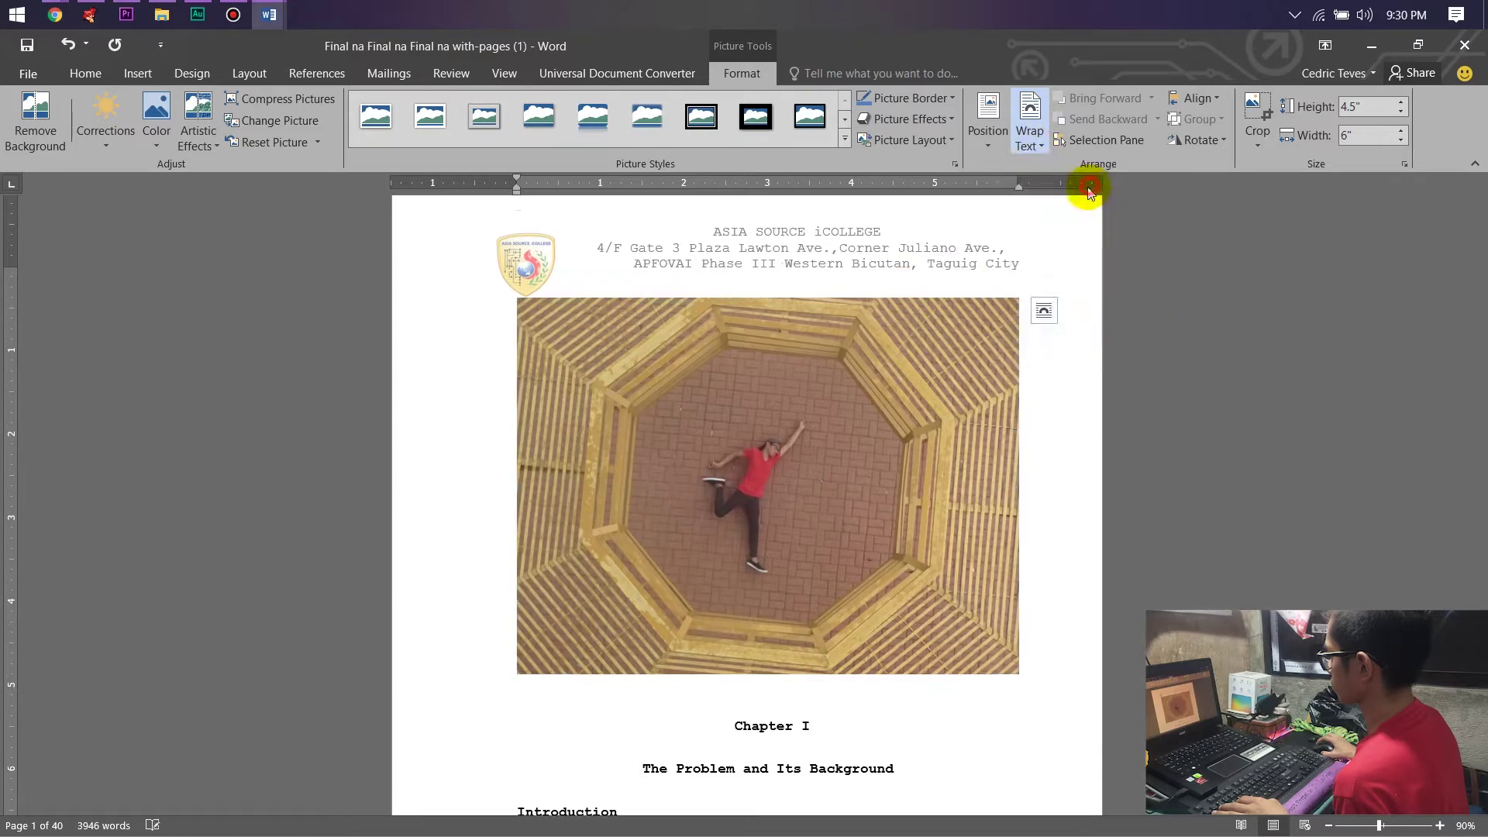
scroll(701, 469, "down", 2)
left_click_drag(762, 425, 773, 475)
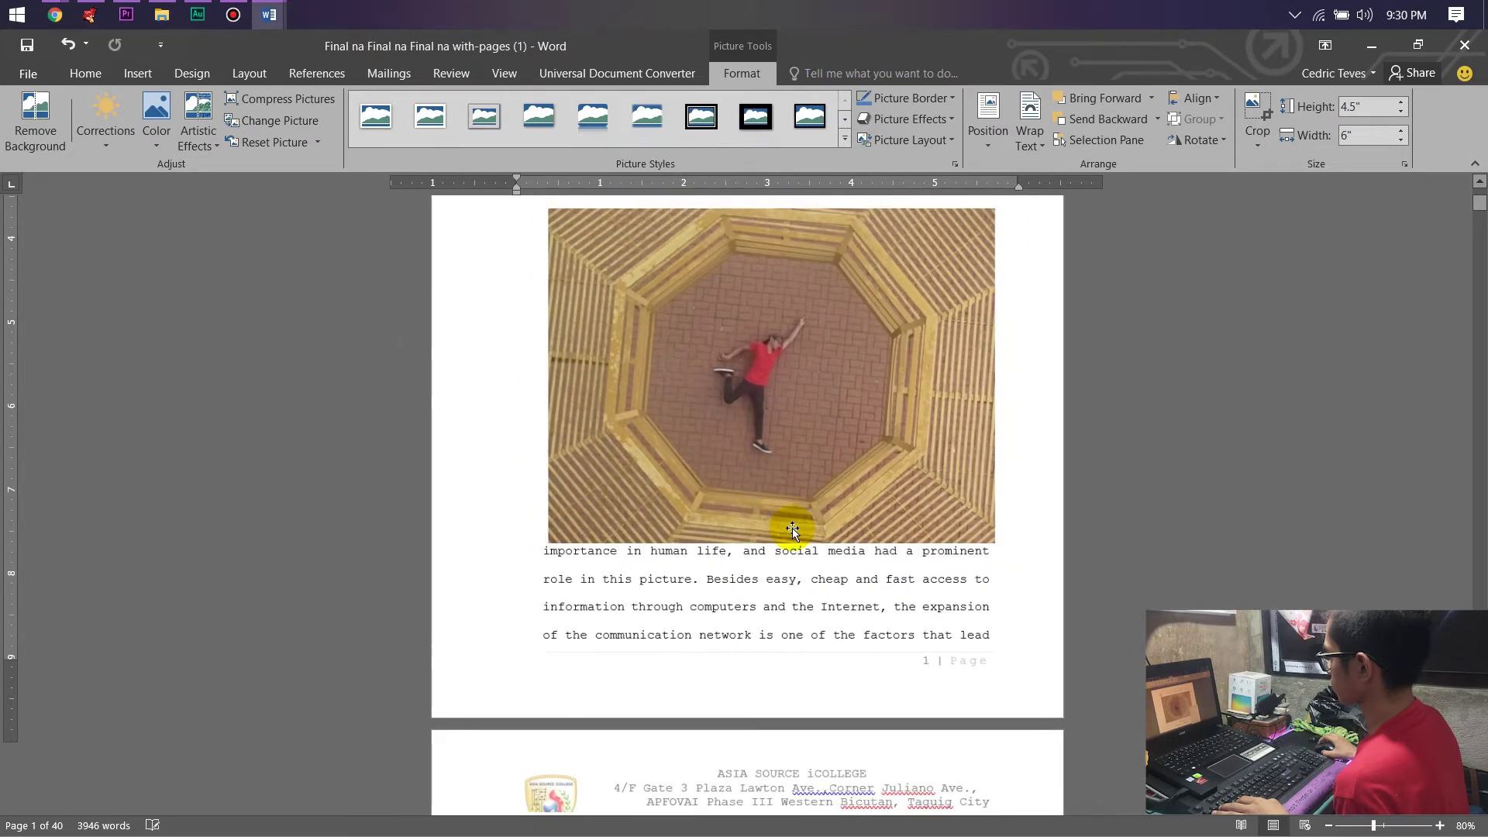
Nudge the photo slightly left and switch its wrapping to Tight.
scroll(786, 488, "down", 1)
scroll(736, 489, "up", 1)
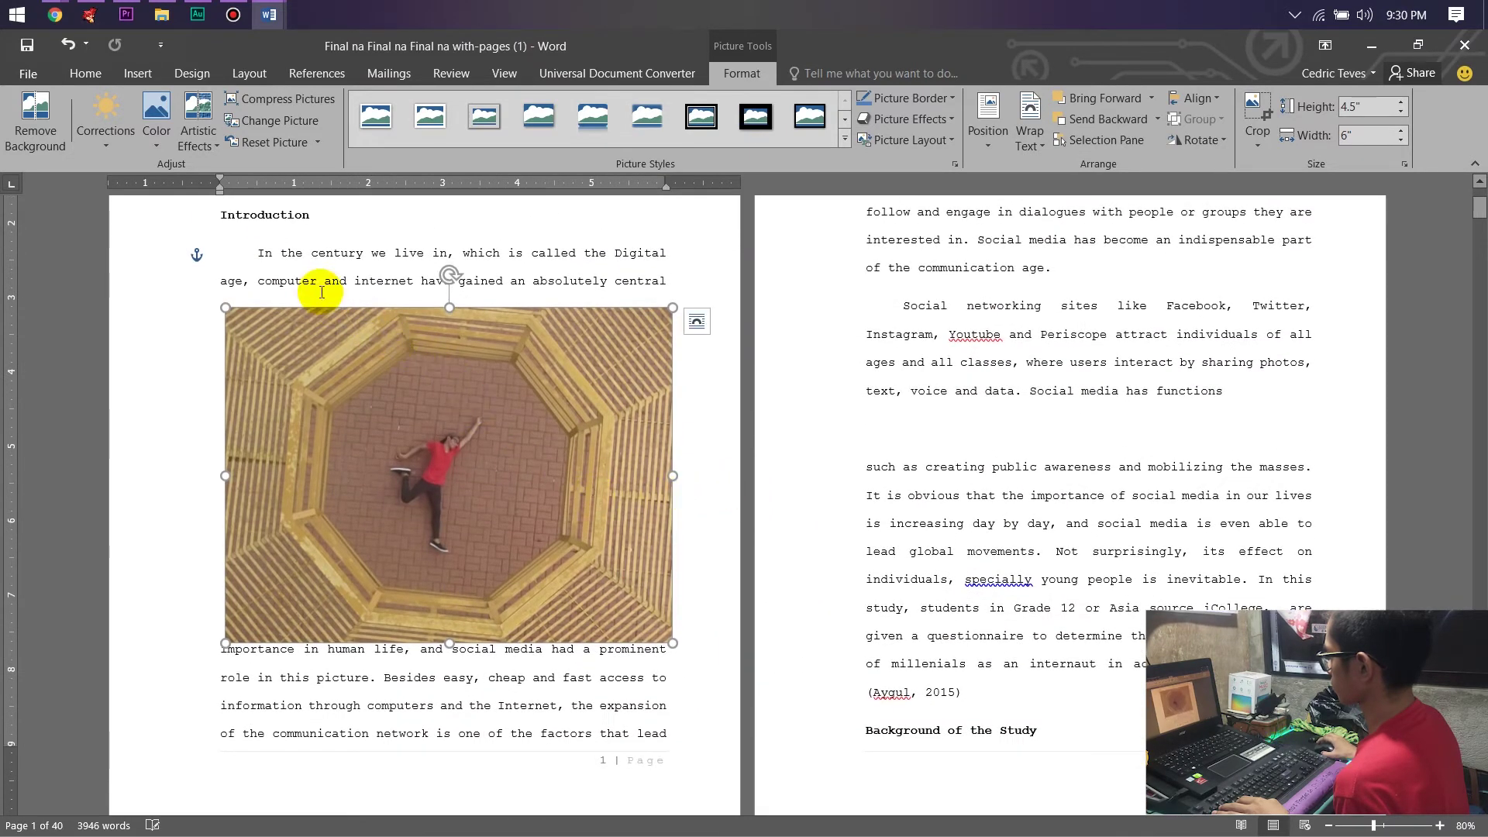
left_click_drag(385, 406, 367, 399)
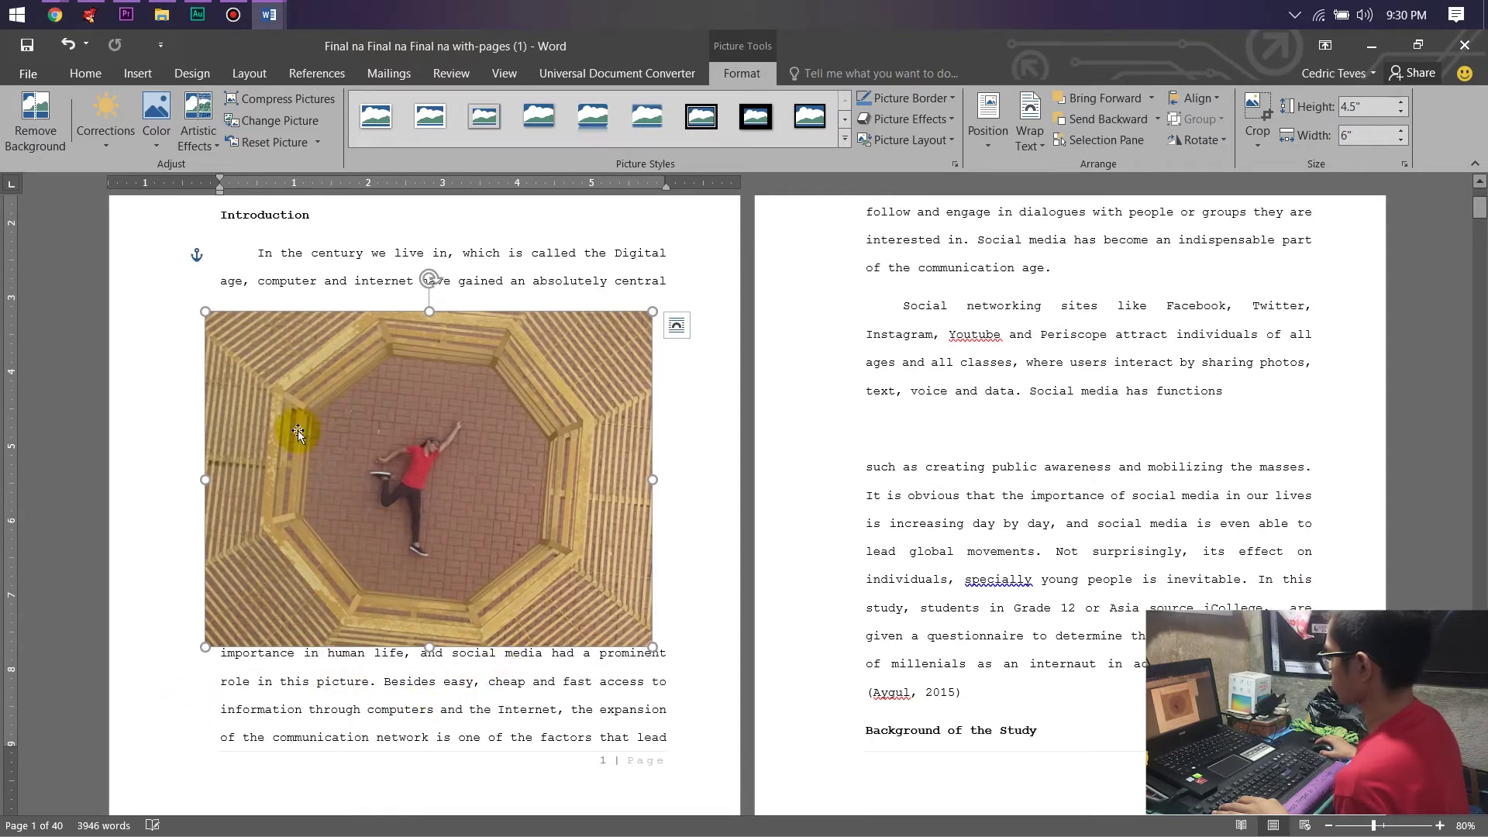
left_click(1029, 125)
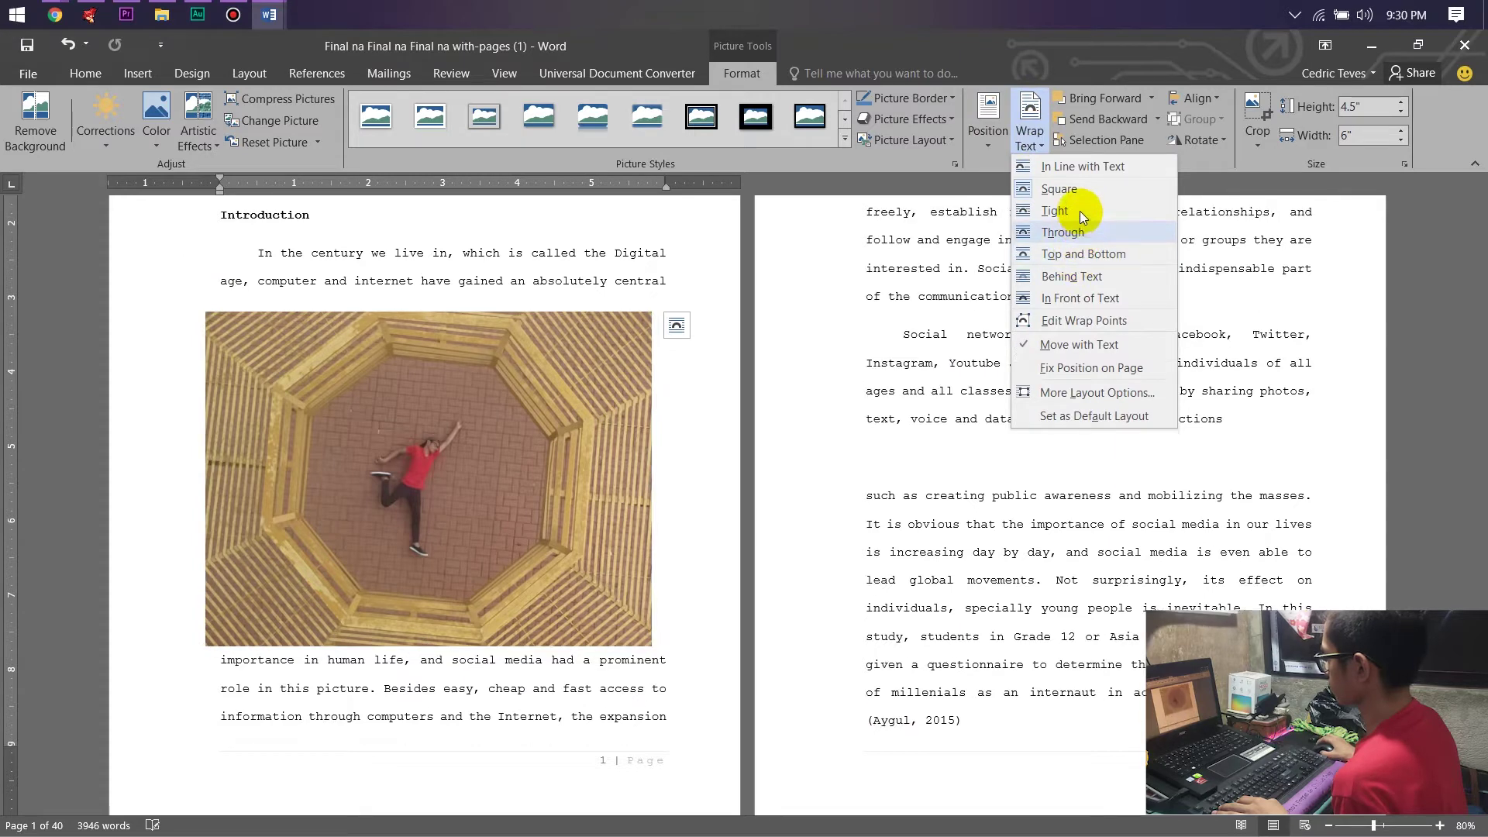
left_click(1080, 211)
Shrink the photo to about half size (2.21" by 2.94") at the paragraph's left.
left_click(458, 454)
left_click_drag(496, 447, 481, 420)
left_click_drag(684, 618, 431, 449)
left_click_drag(422, 397, 351, 405)
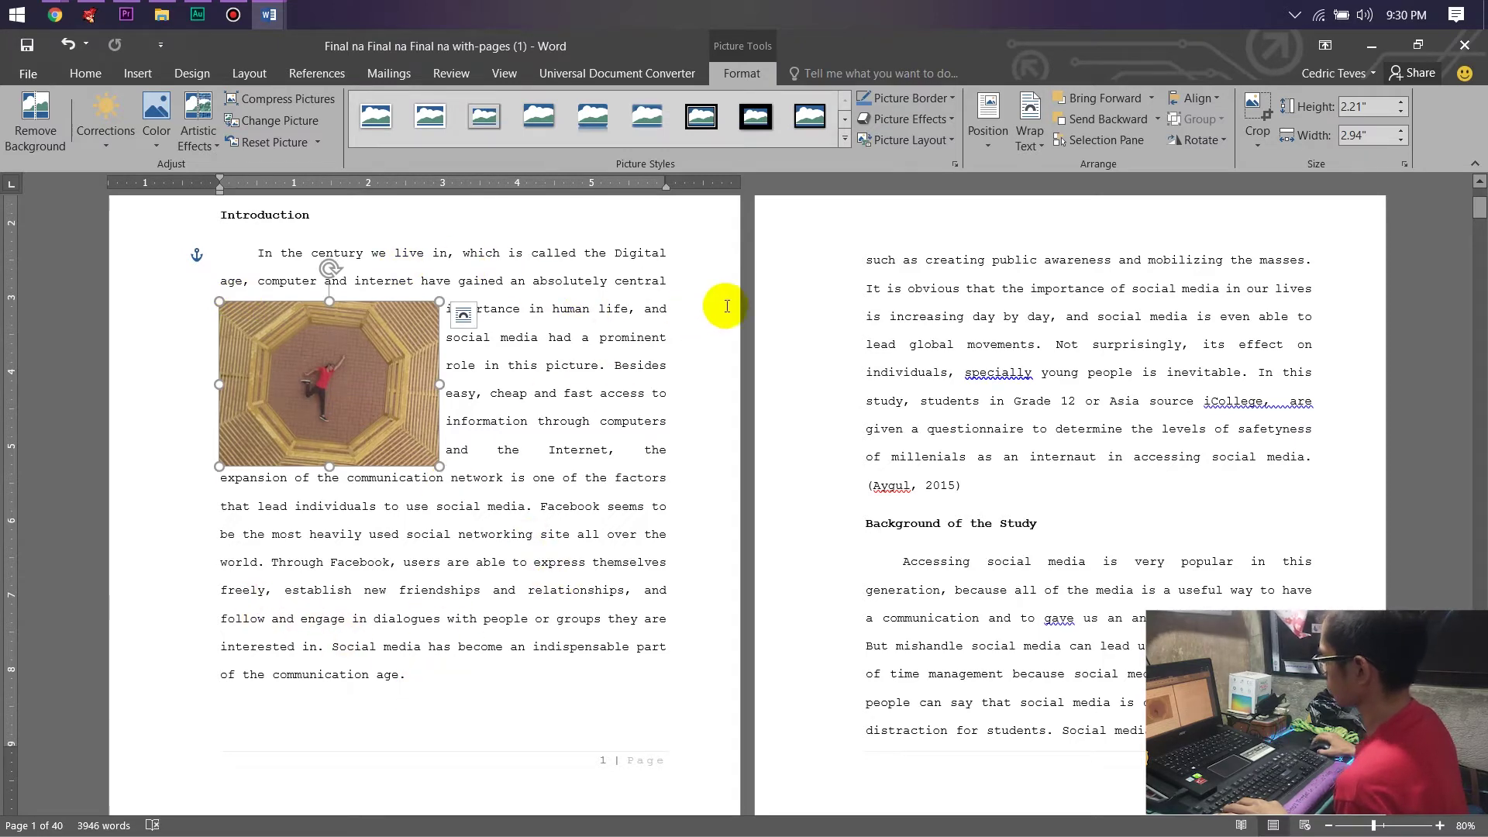
Apply Through wrapping and move the photo toward the paragraph's right side.
left_click(1028, 128)
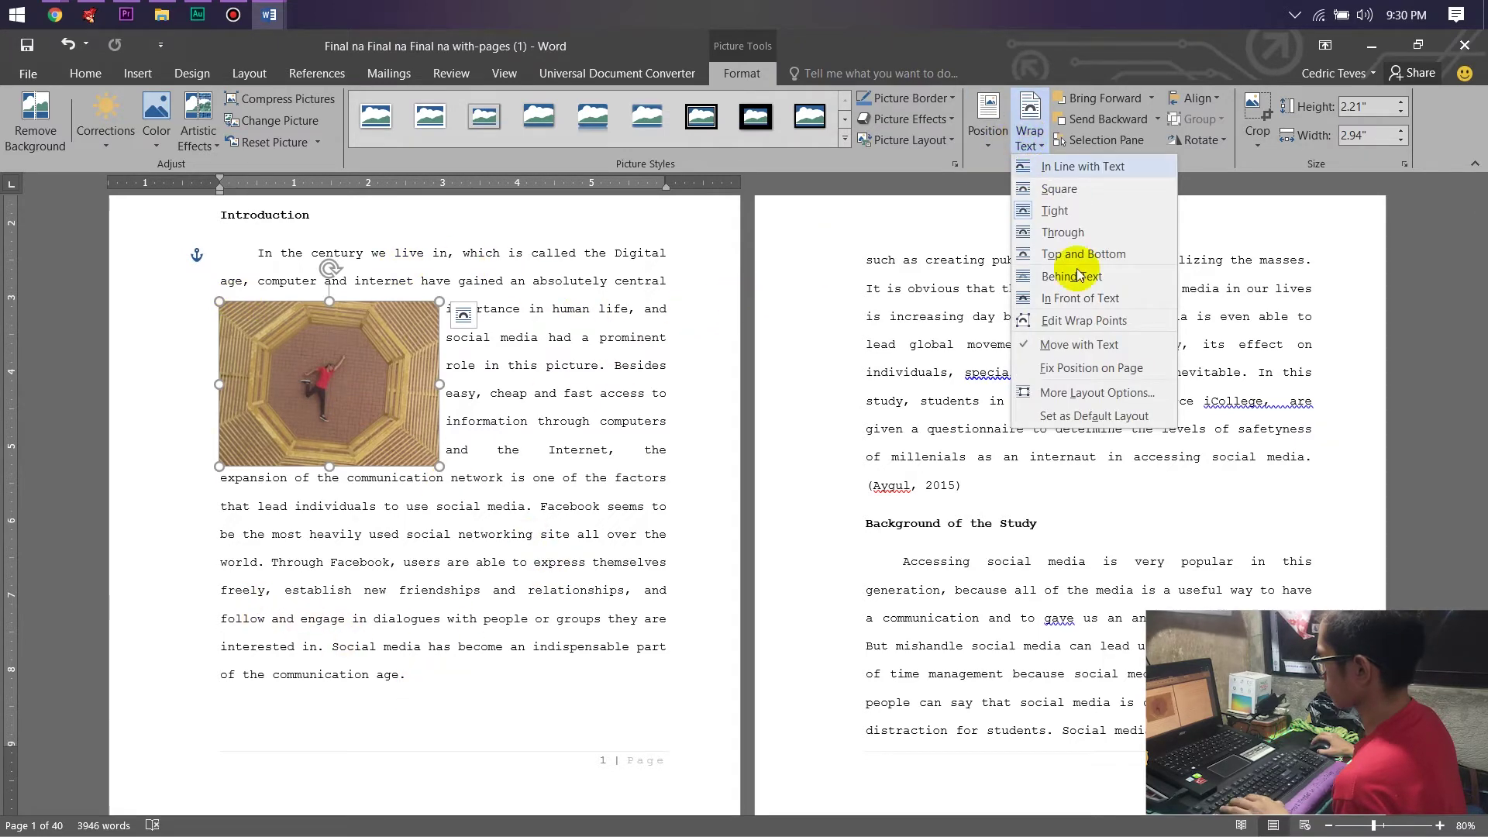
left_click(1067, 234)
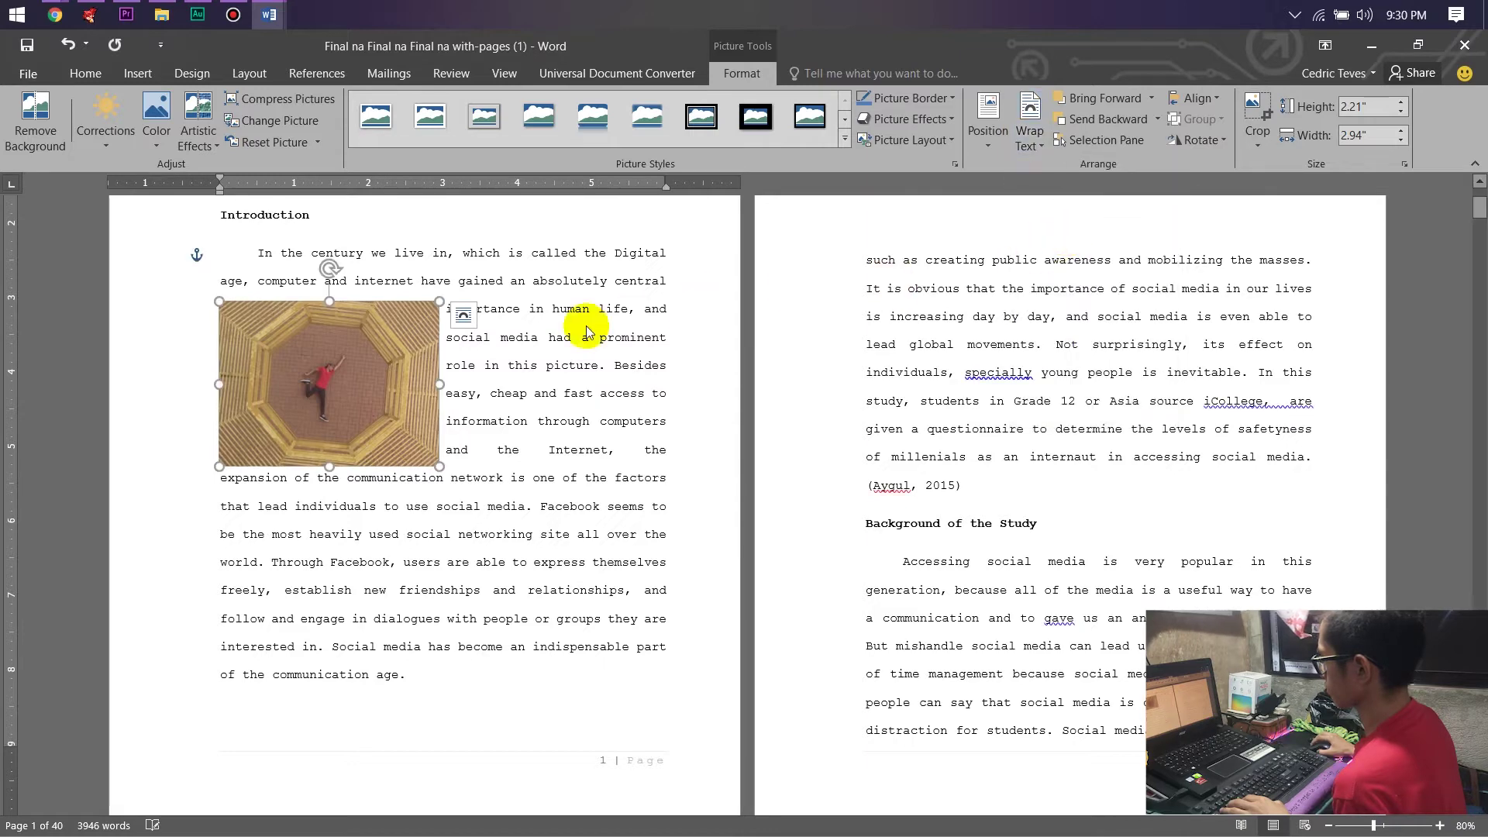
mouse_move(442, 380)
left_mouse_down()
mouse_move(573, 382)
mouse_move(464, 383)
left_mouse_up()
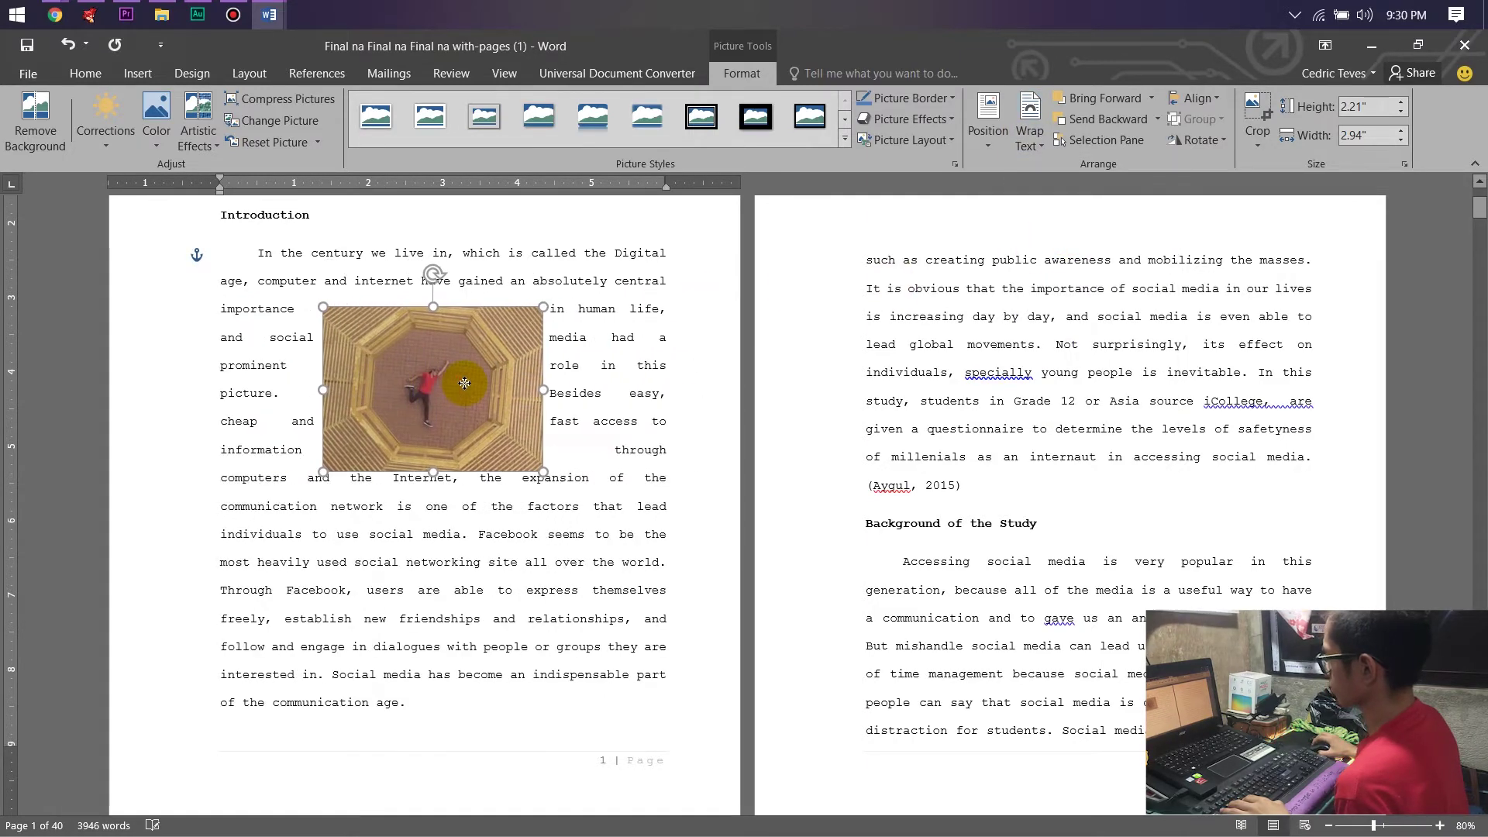
Switch to Top and Bottom wrapping and move the photo down within the Introduction.
left_click(1027, 144)
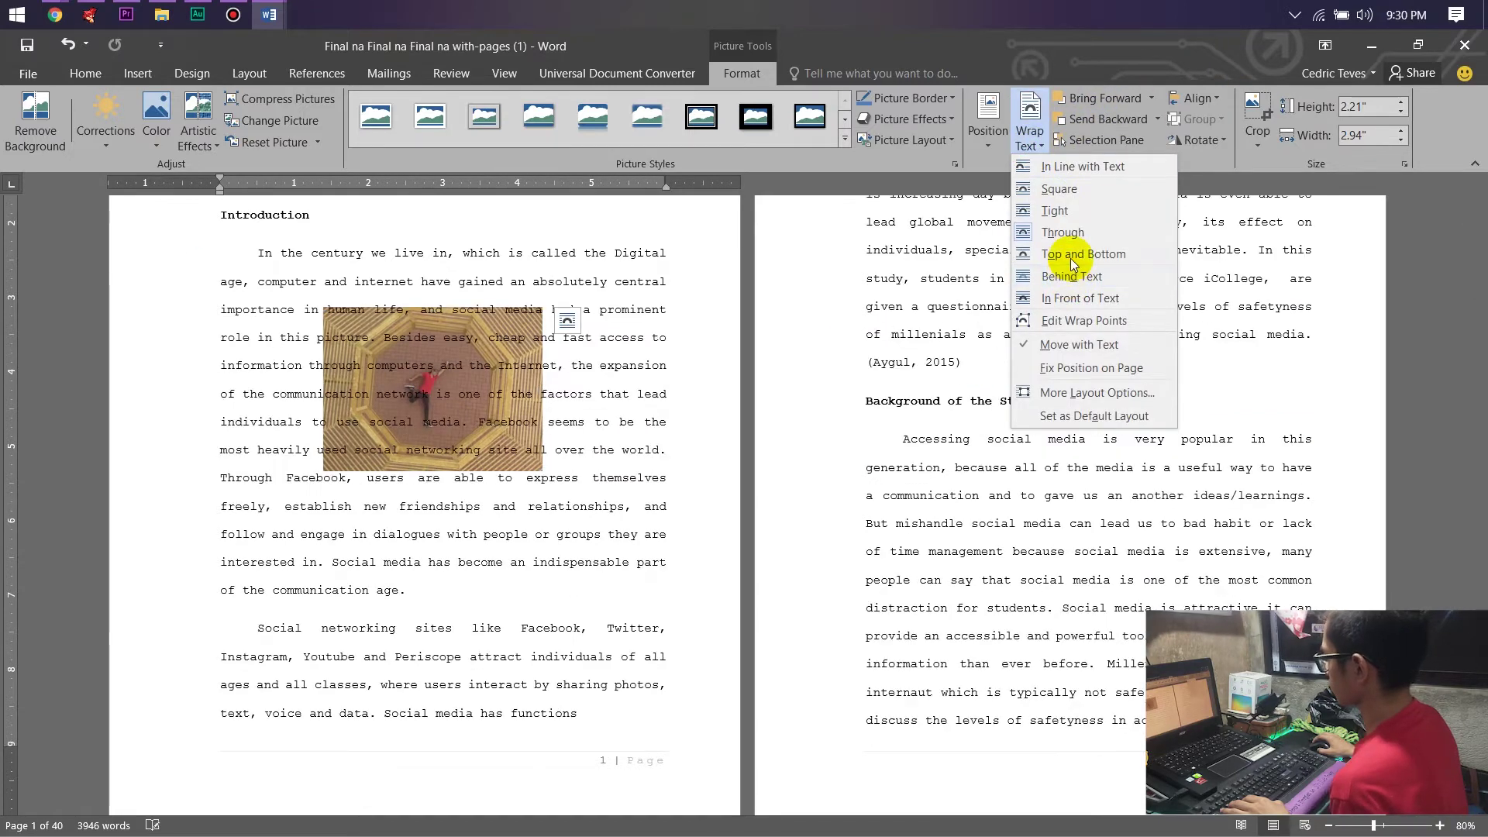
left_click(1070, 256)
left_click_drag(436, 372, 436, 413)
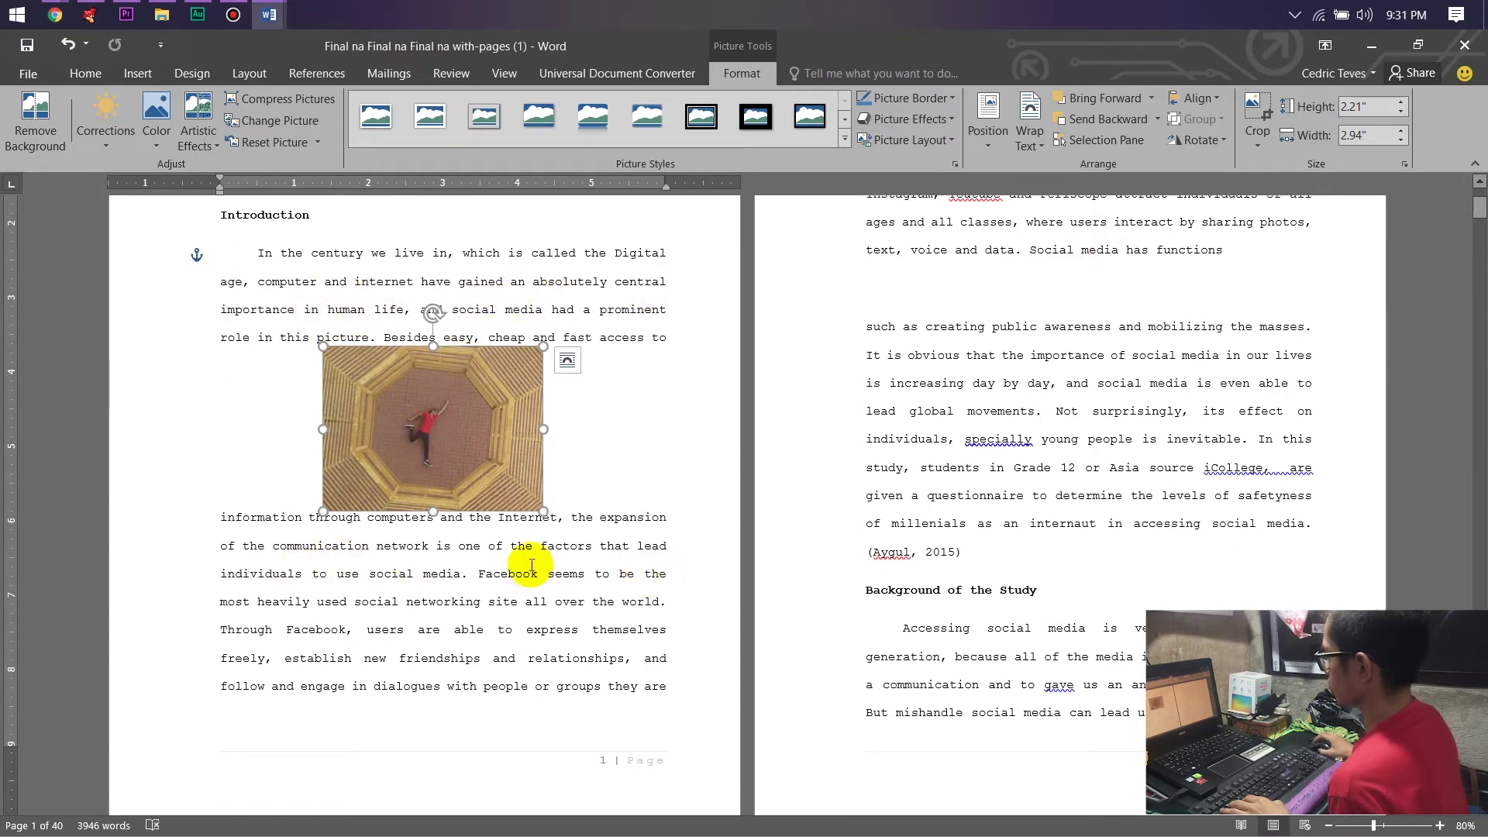
left_click(1011, 147)
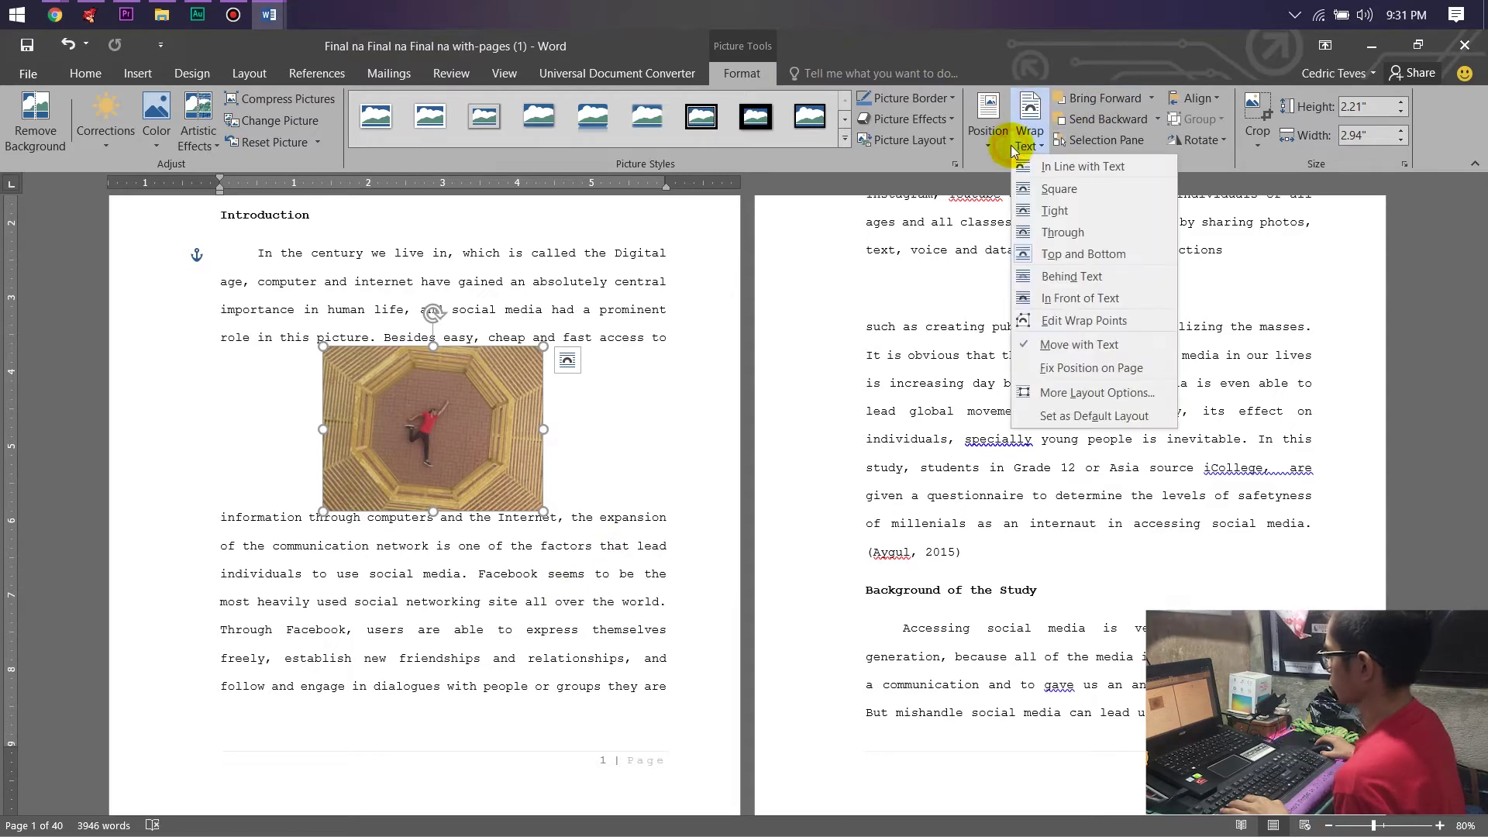
Set the photo Behind Text, test selecting the words over it, then reselect the photo.
left_click(1033, 284)
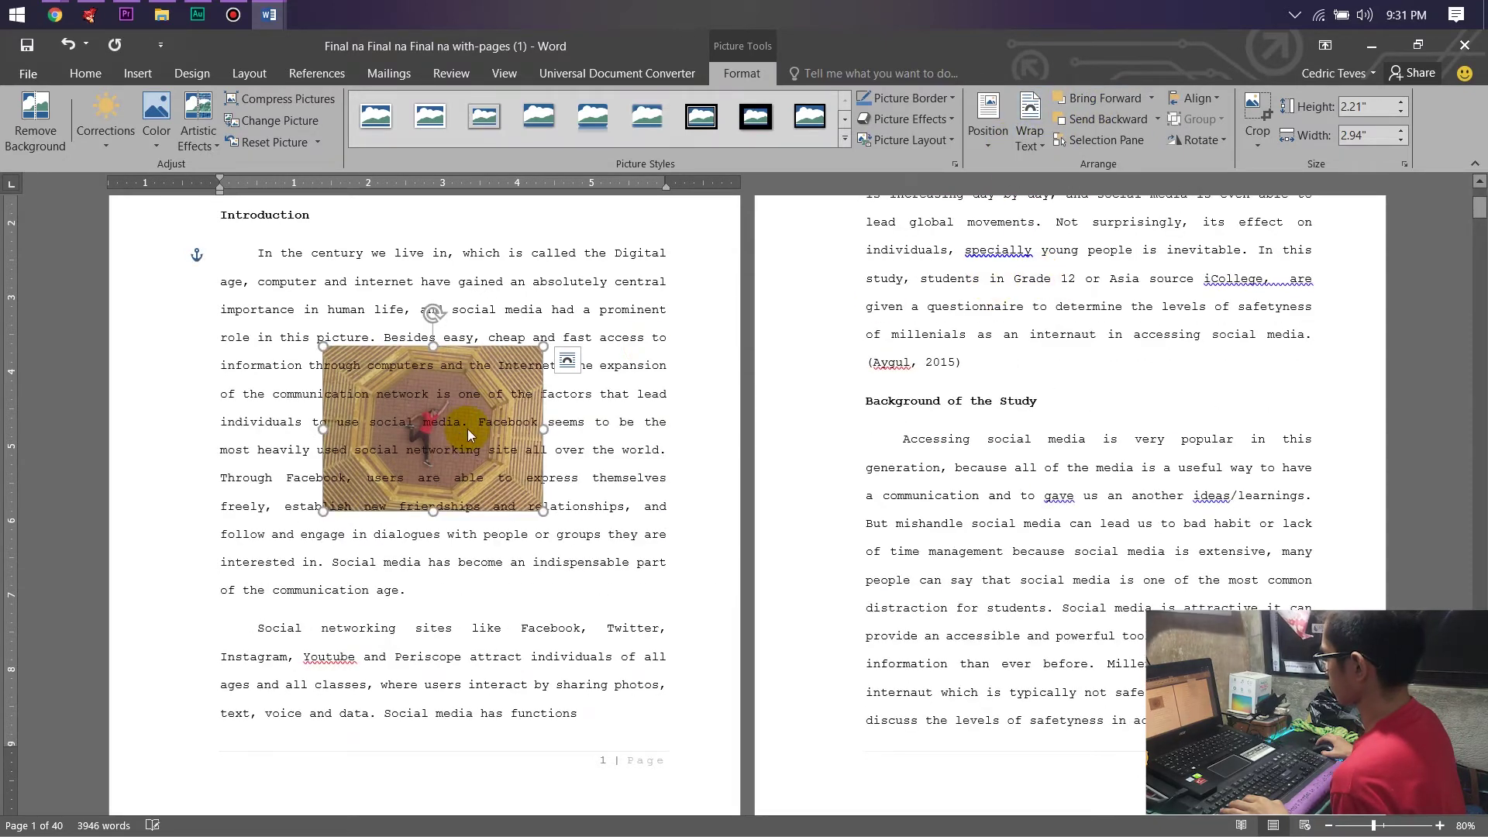
left_click_drag(471, 471, 407, 446)
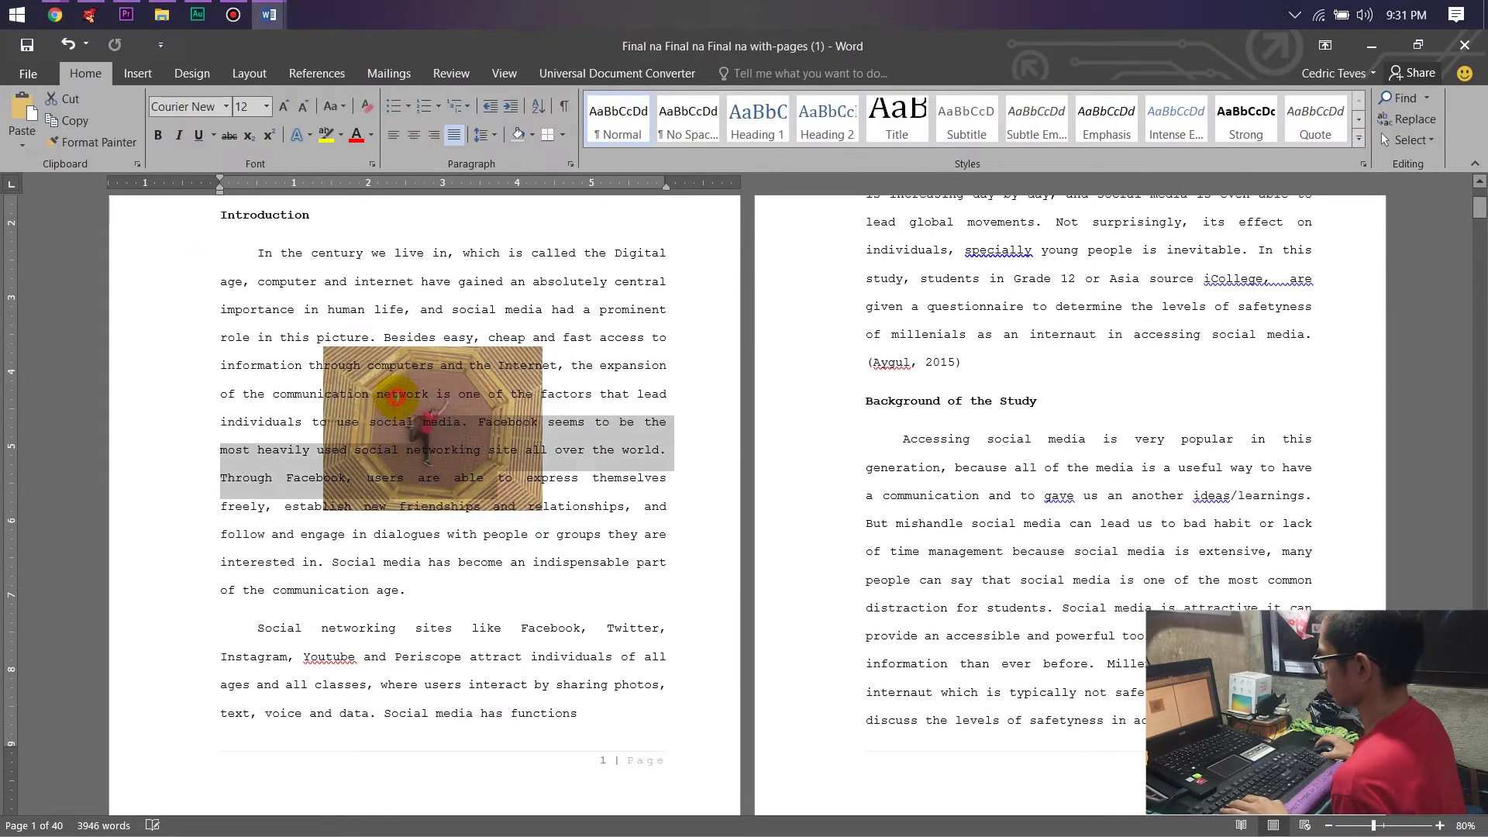
left_click(358, 381)
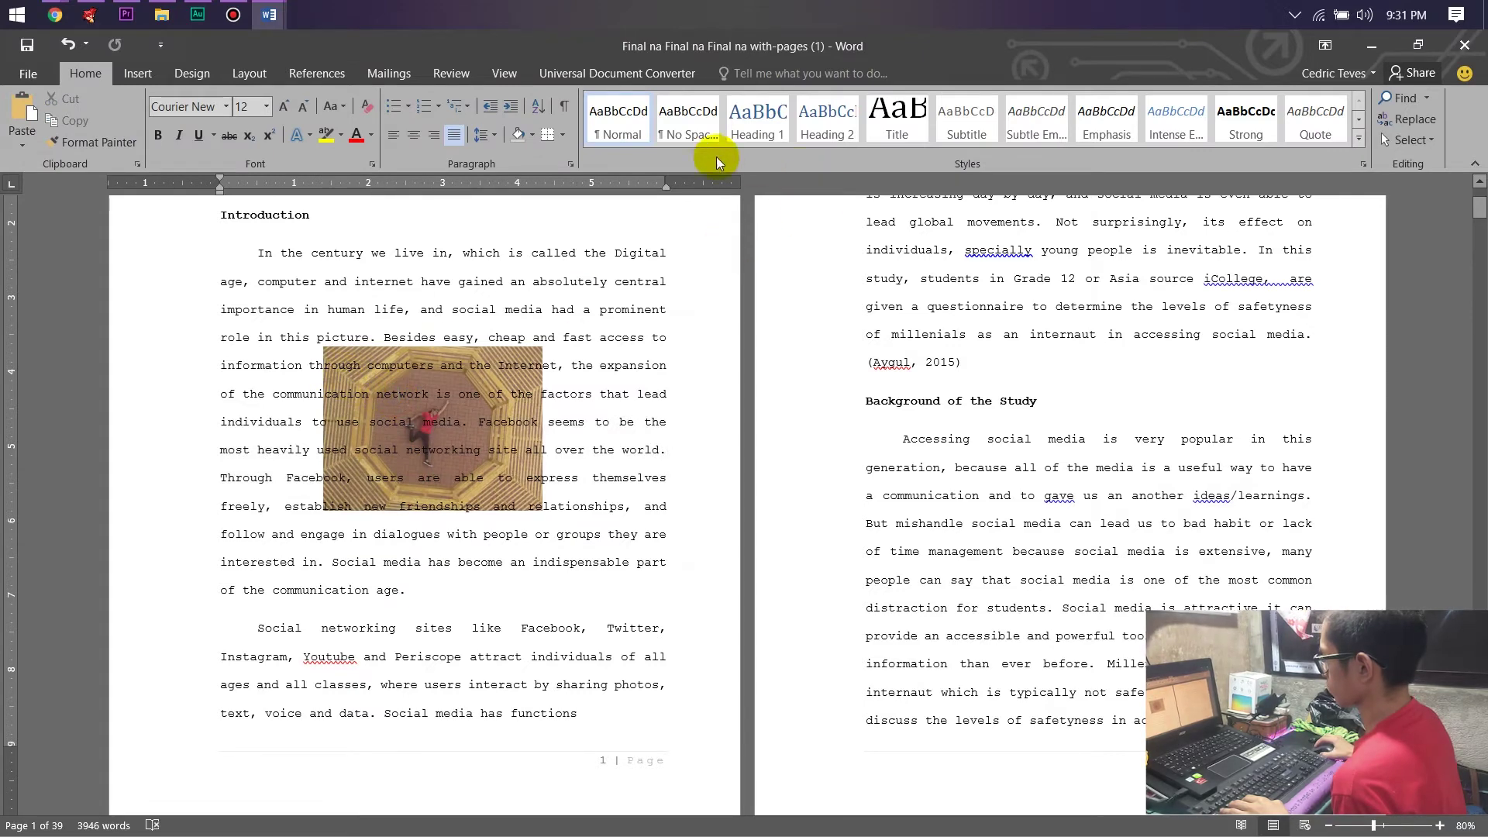
left_click(503, 339)
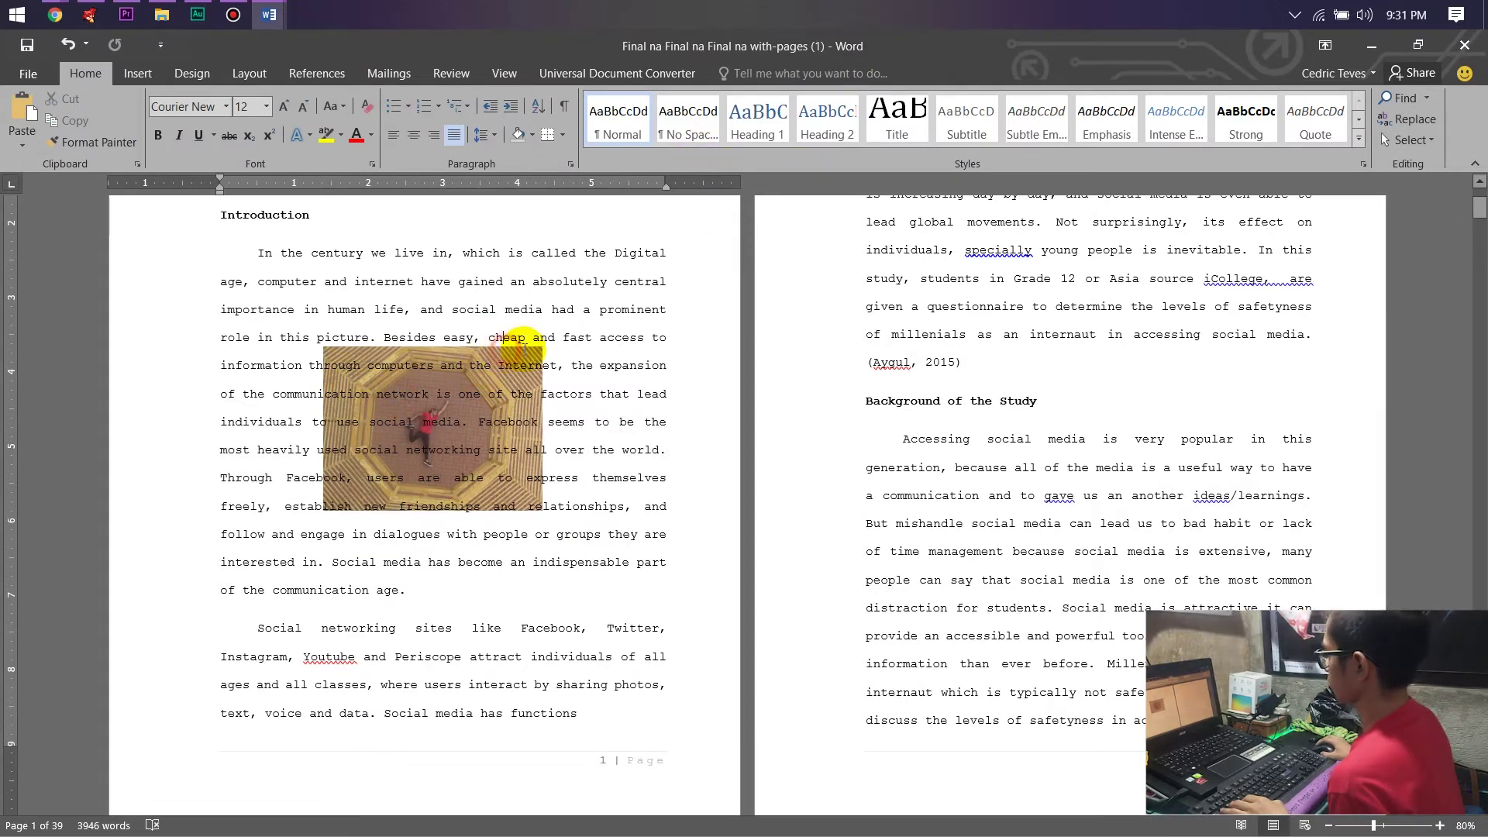
left_click_drag(559, 464, 332, 282)
left_click(387, 441)
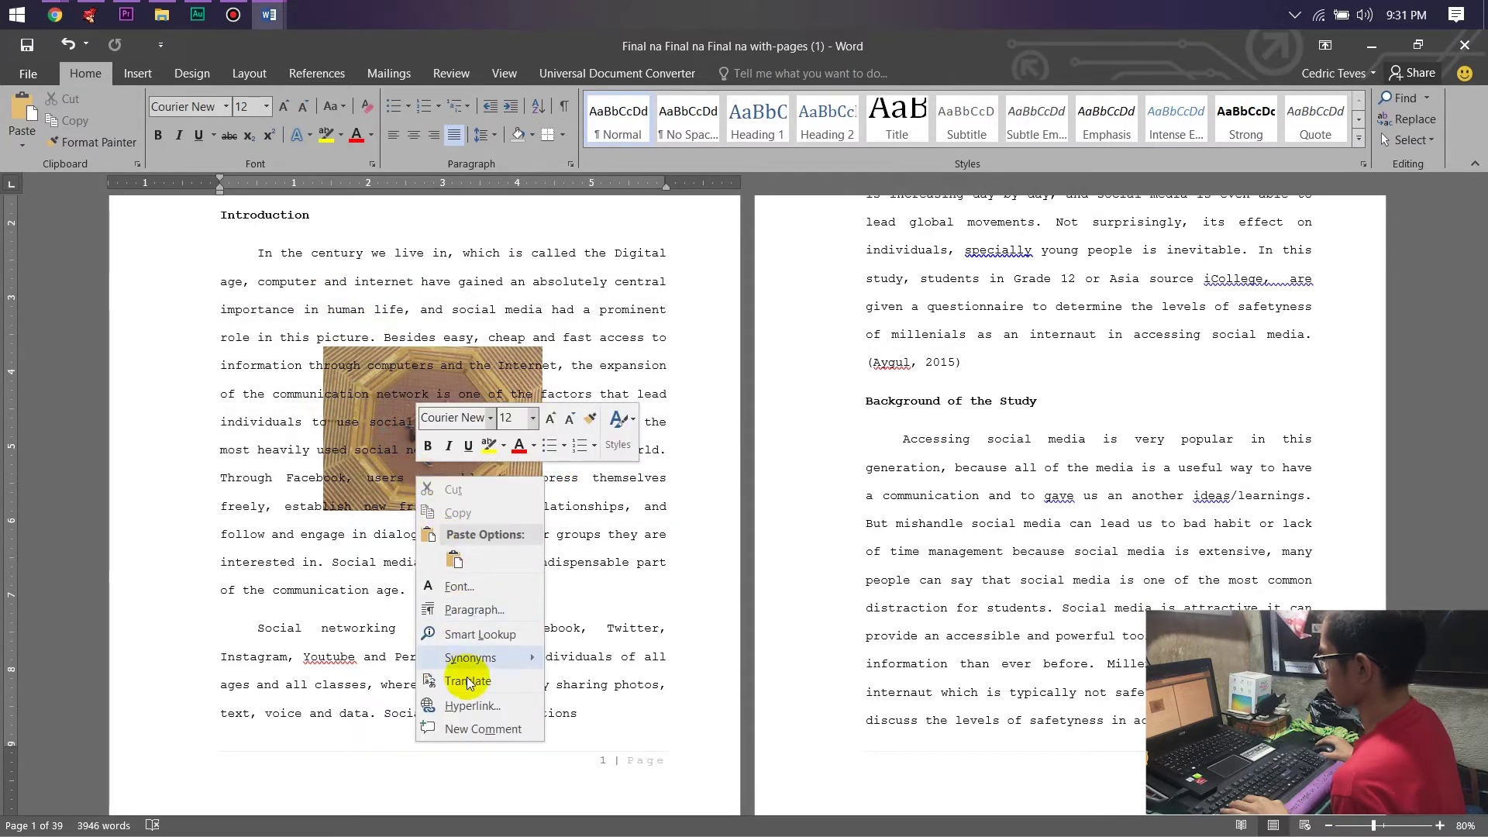
left_click(329, 508)
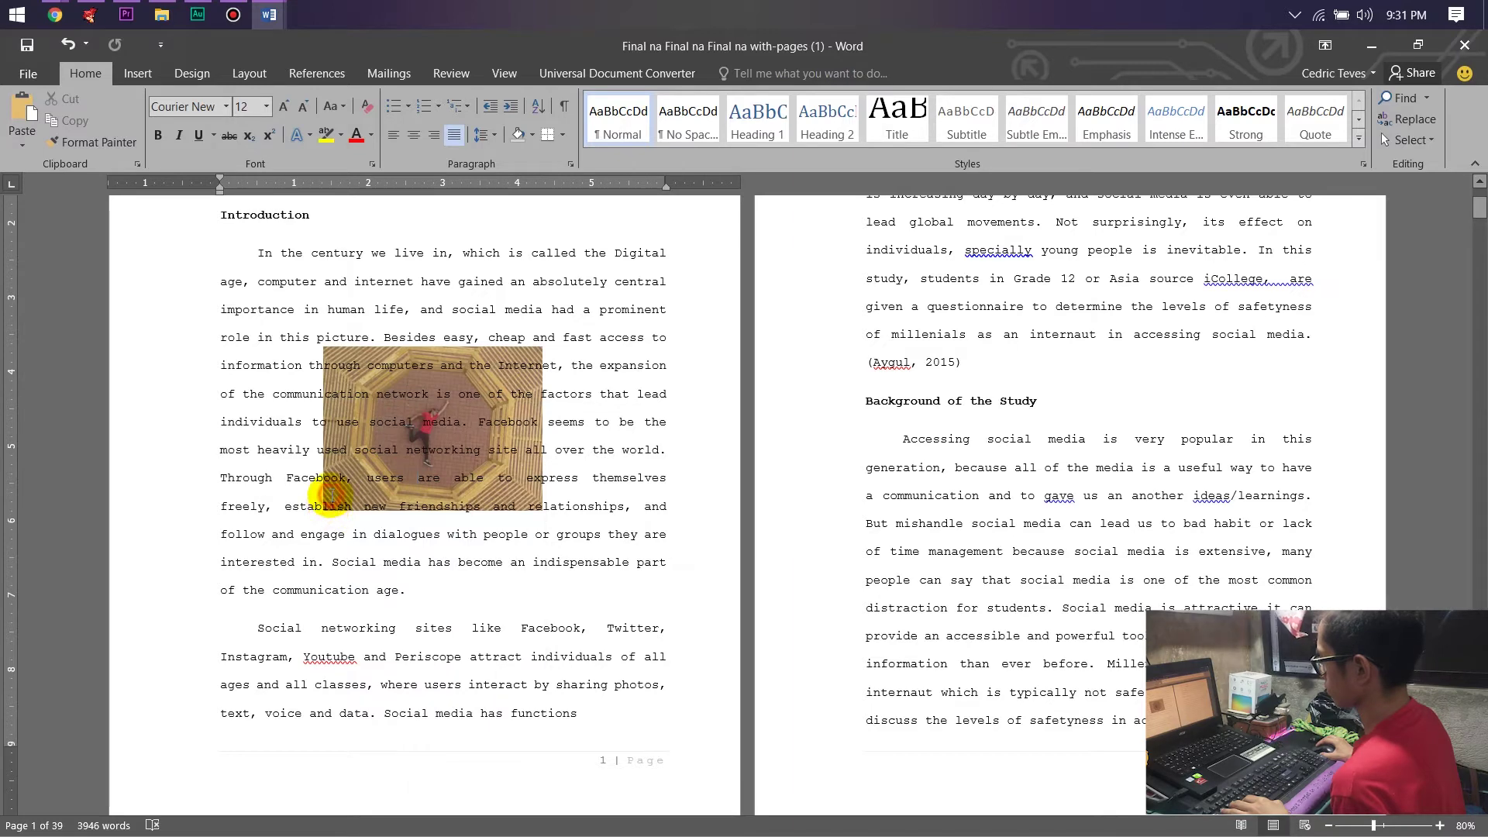
left_click_drag(225, 240, 620, 656)
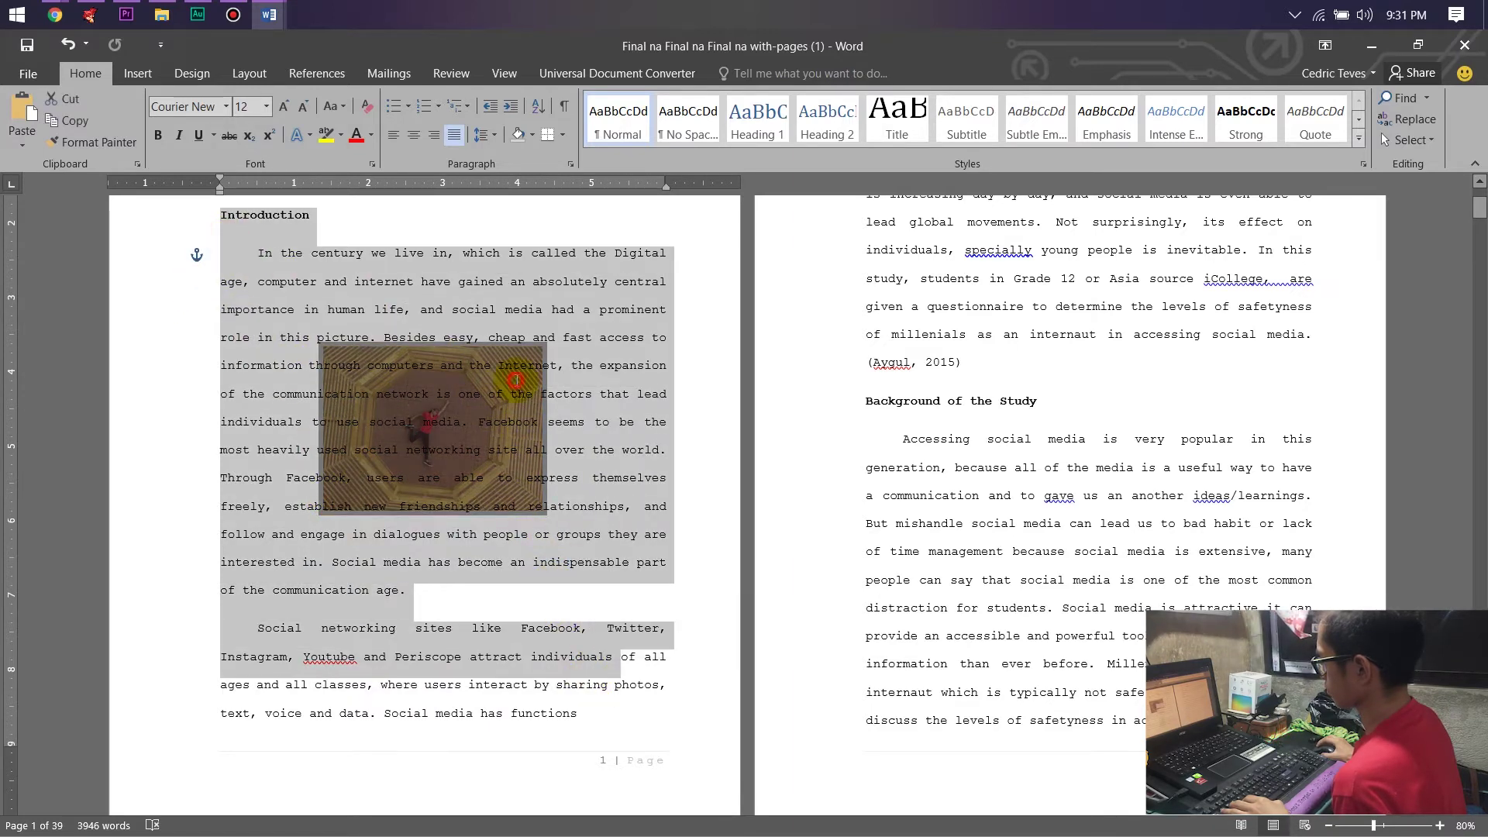
left_click(515, 380)
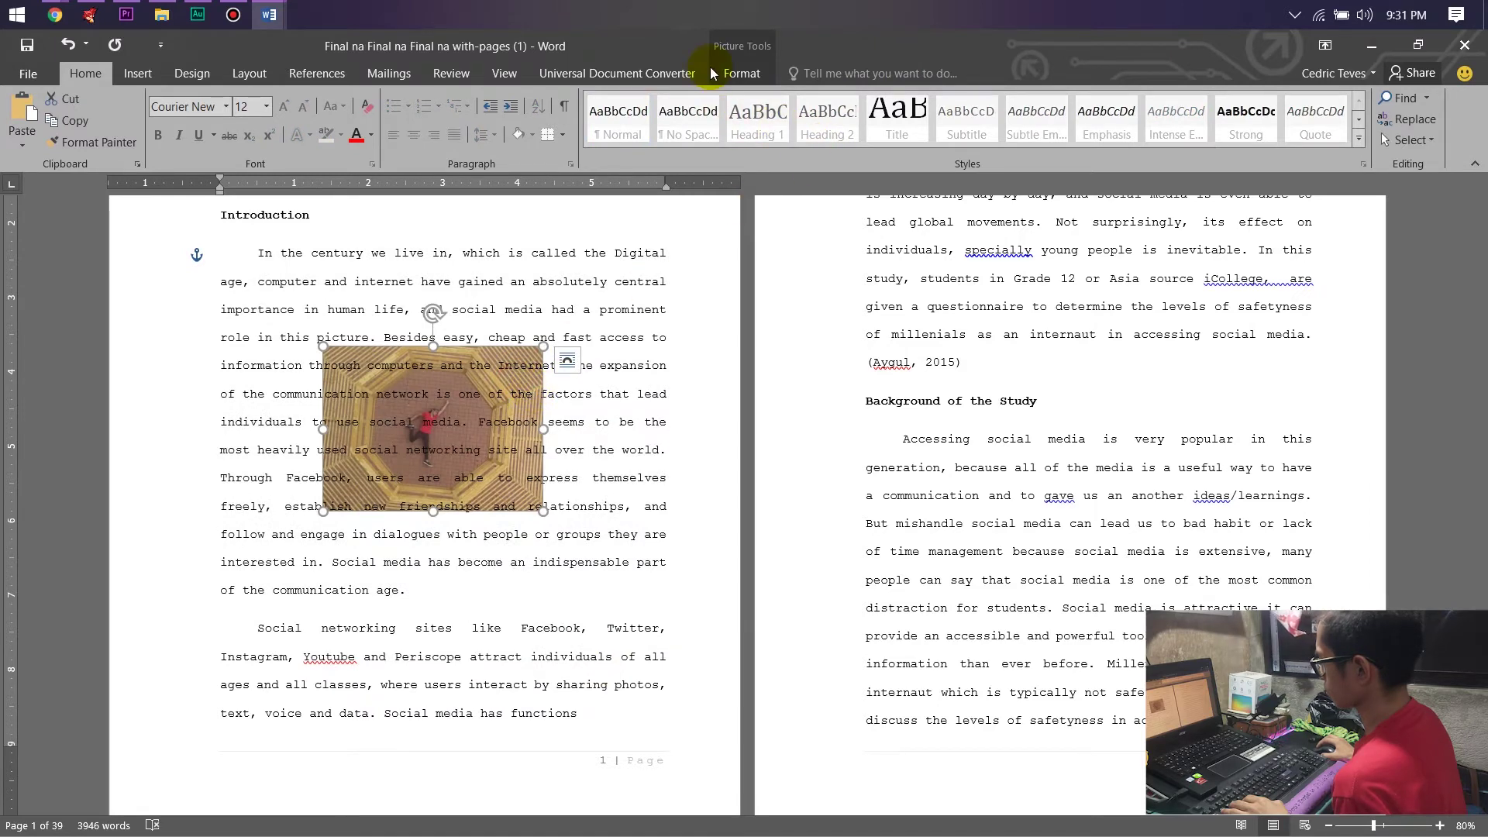
Set the photo In Front of Text, move it to the top-left, then delete it.
left_click(738, 71)
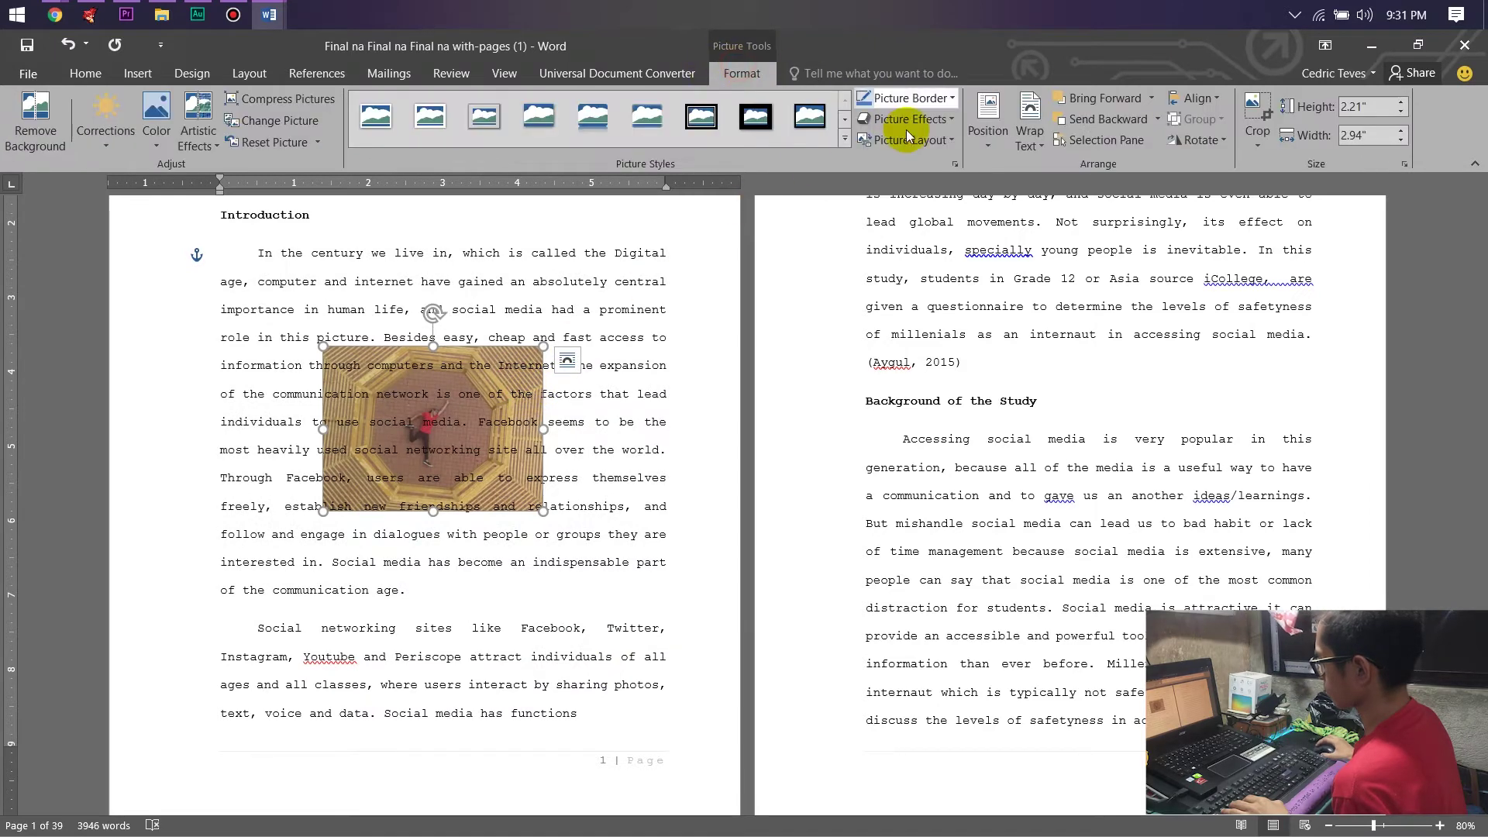
left_click(1023, 130)
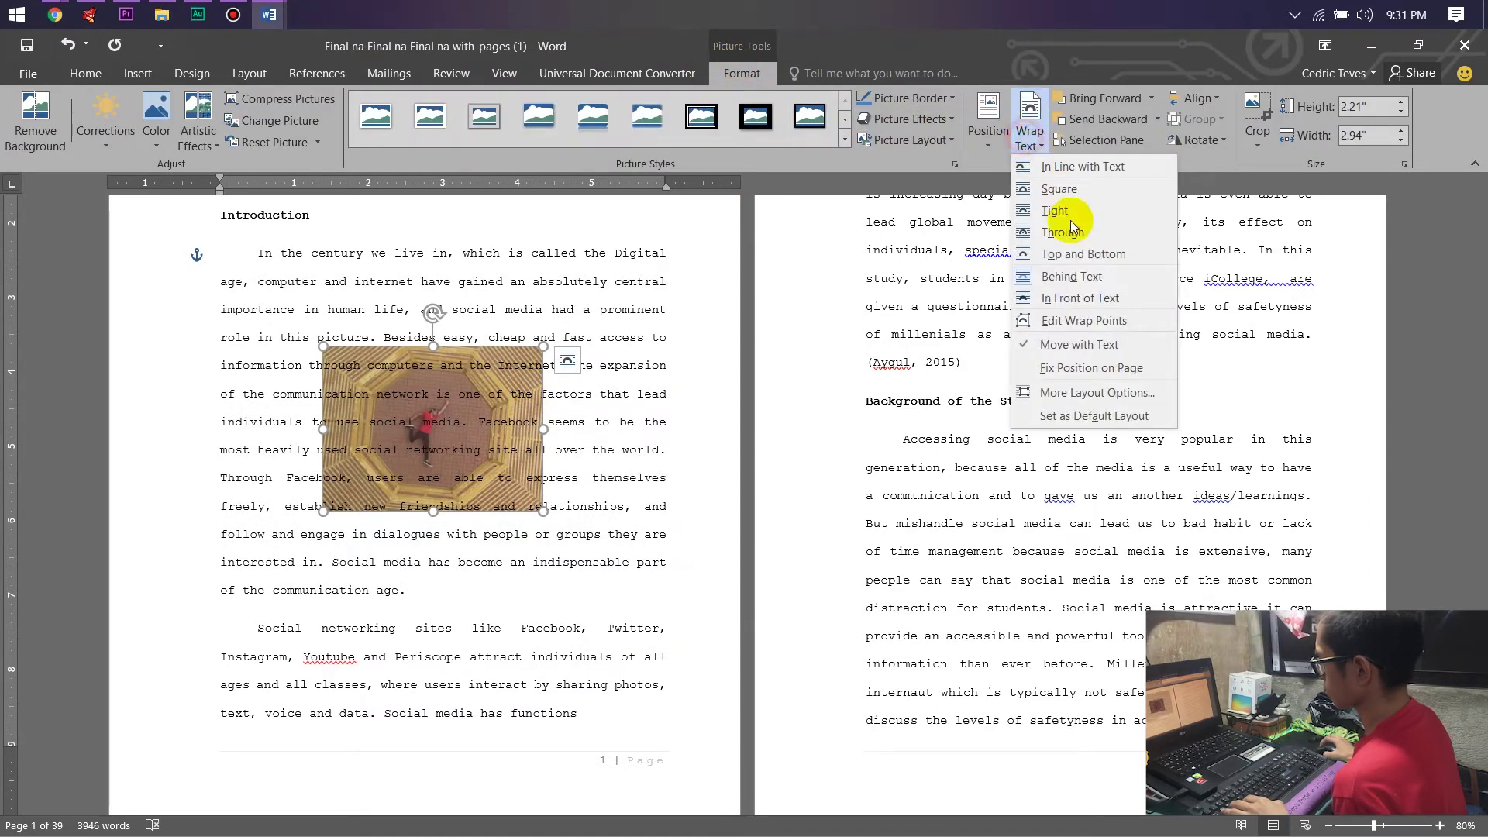
left_click(1089, 309)
left_click_drag(510, 445, 402, 301)
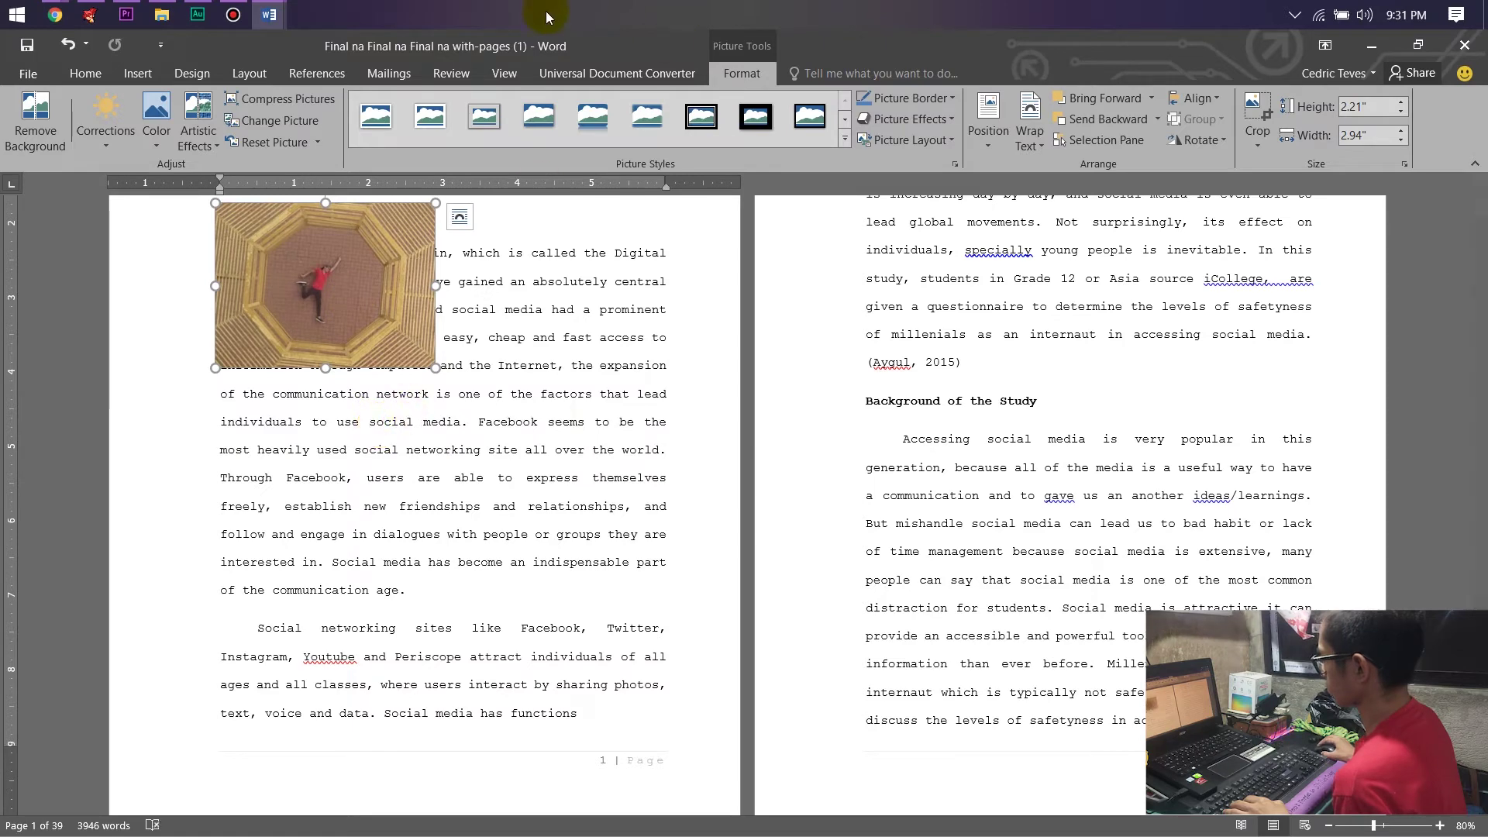
key("Delete")
key("alt+Tab")
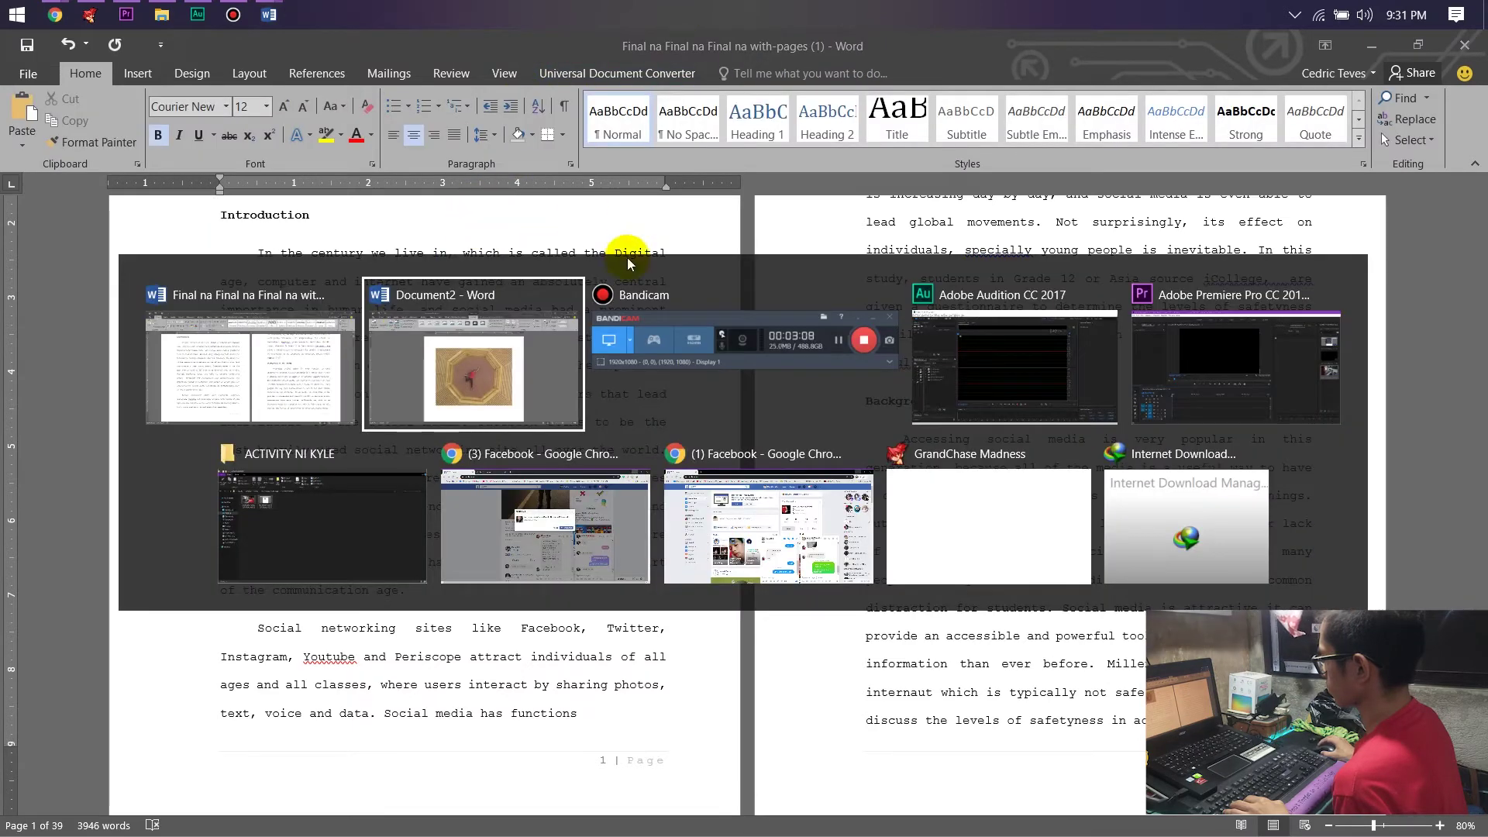
Switch to Document2 and delete its octagon photo.
left_click(295, 357)
key("alt+Tab")
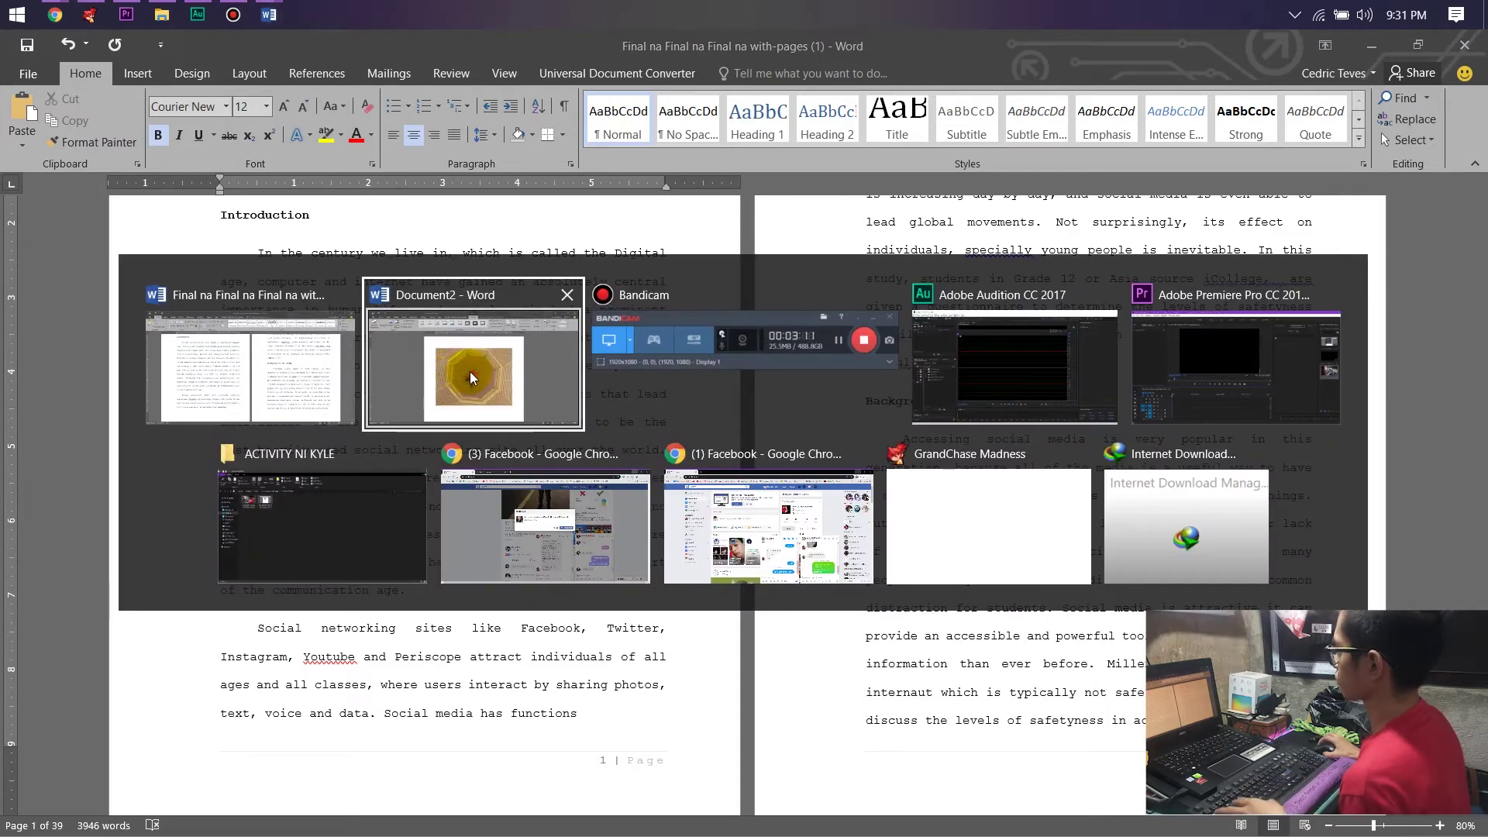
left_click(470, 370)
left_click(616, 382)
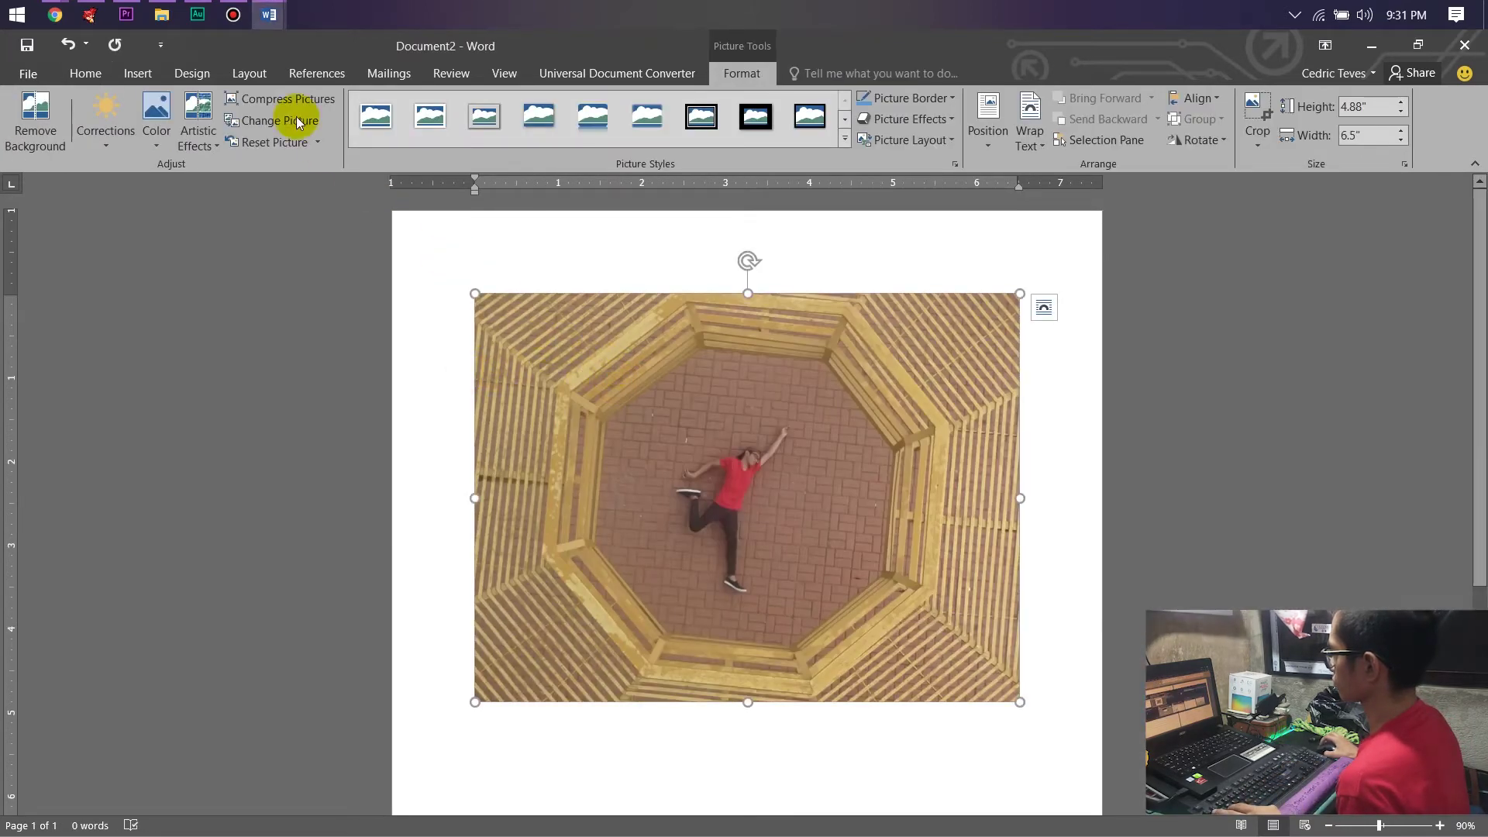
key("Delete")
Insert a Bing Hearts picture of a big heart with small trailing hearts, then delete it.
left_click(138, 76)
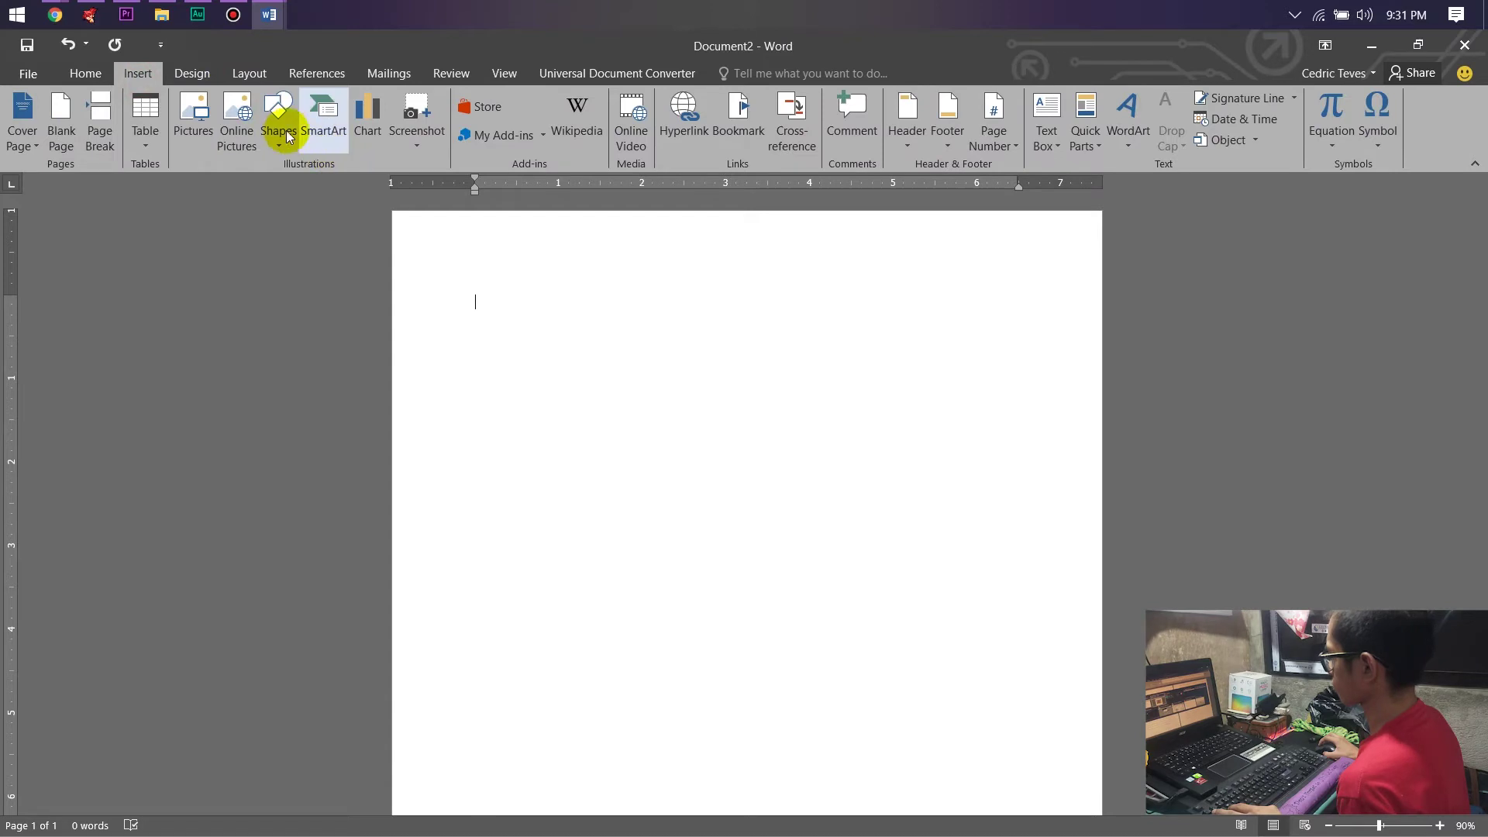
left_click(231, 112)
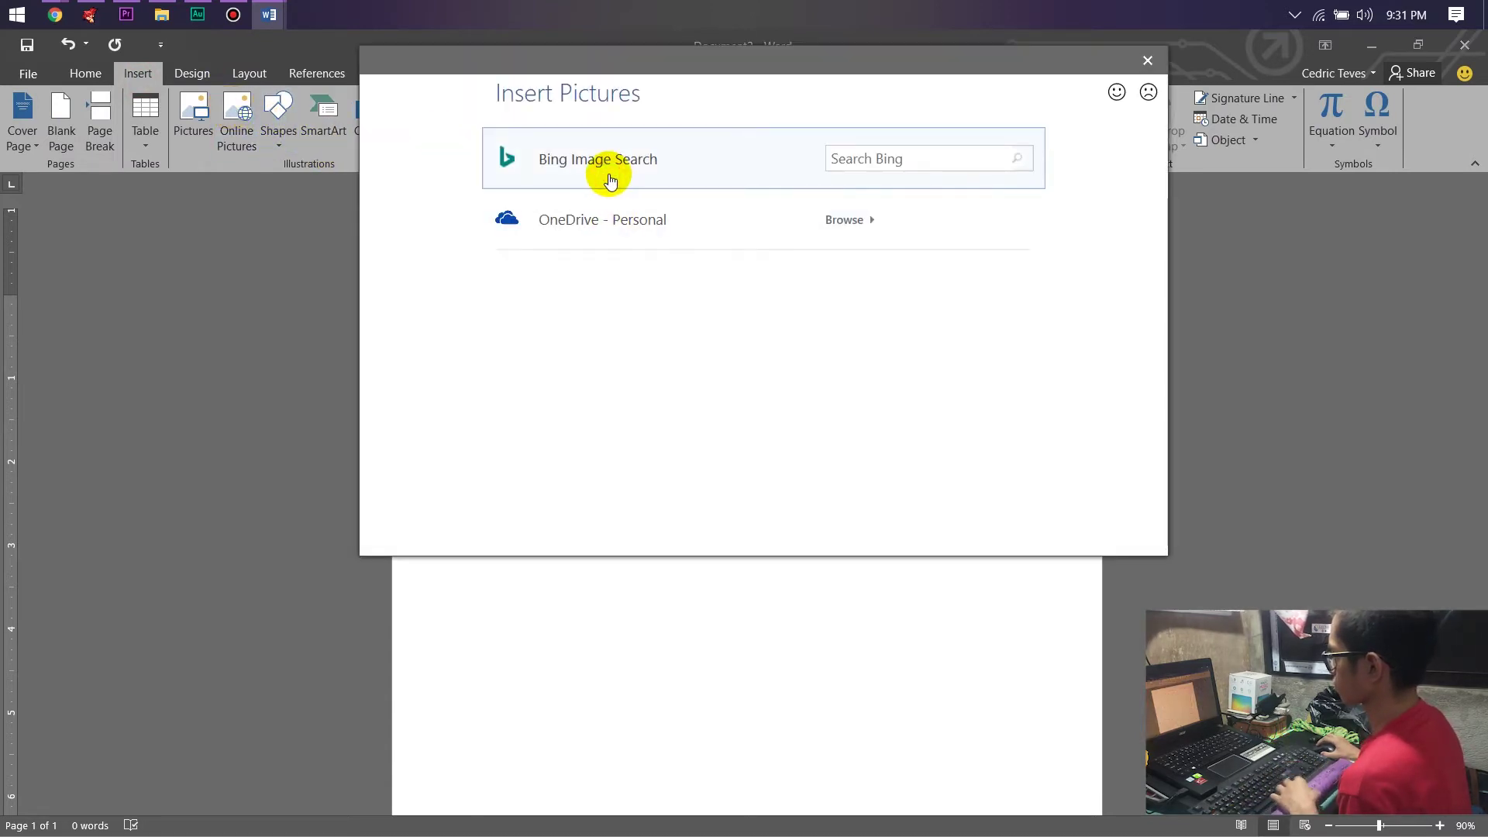
left_click(611, 180)
scroll(655, 232, "down", 3)
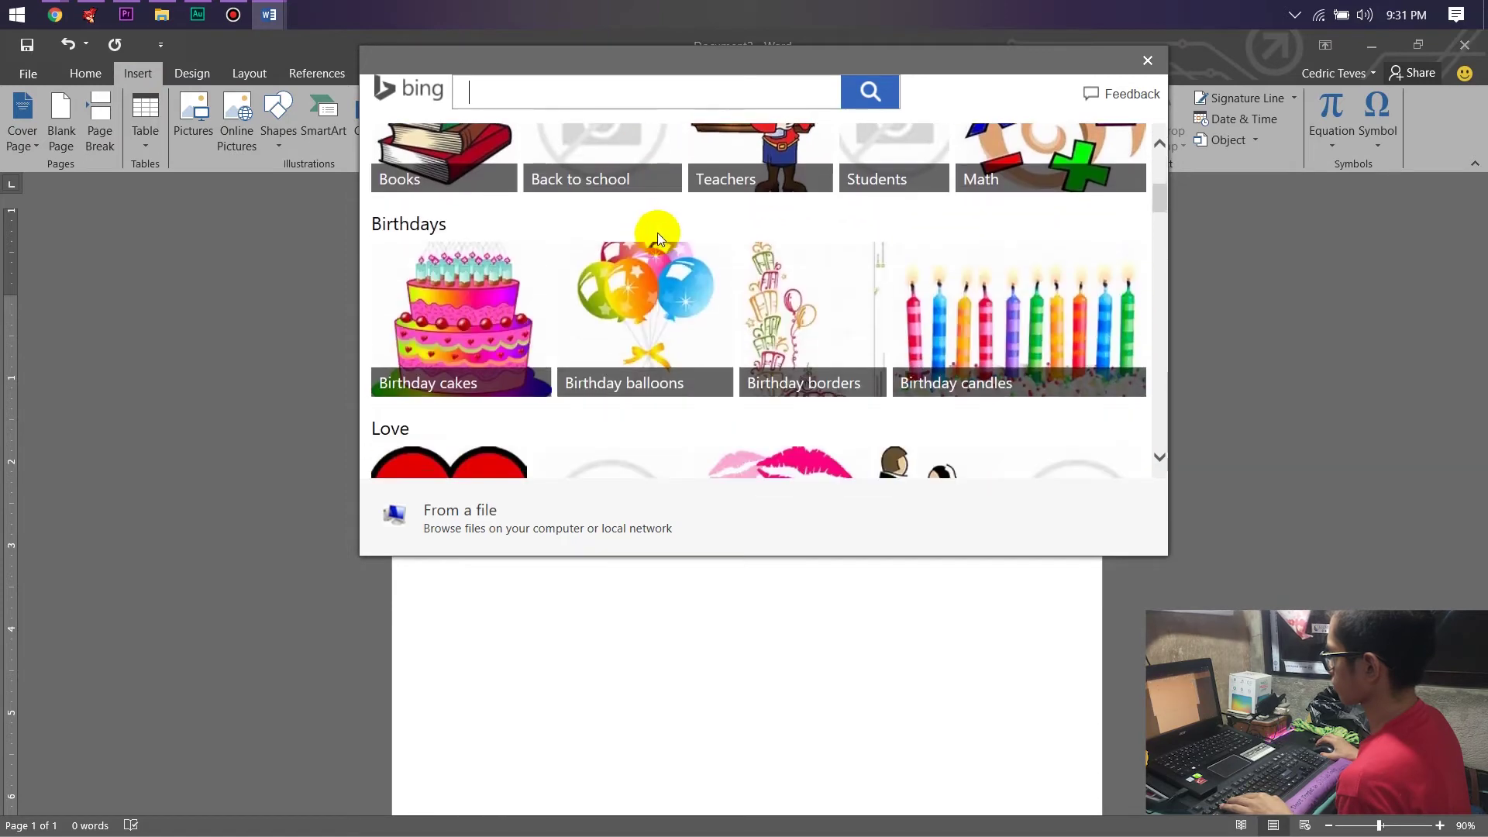
scroll(658, 232, "down", 2)
left_click(457, 329)
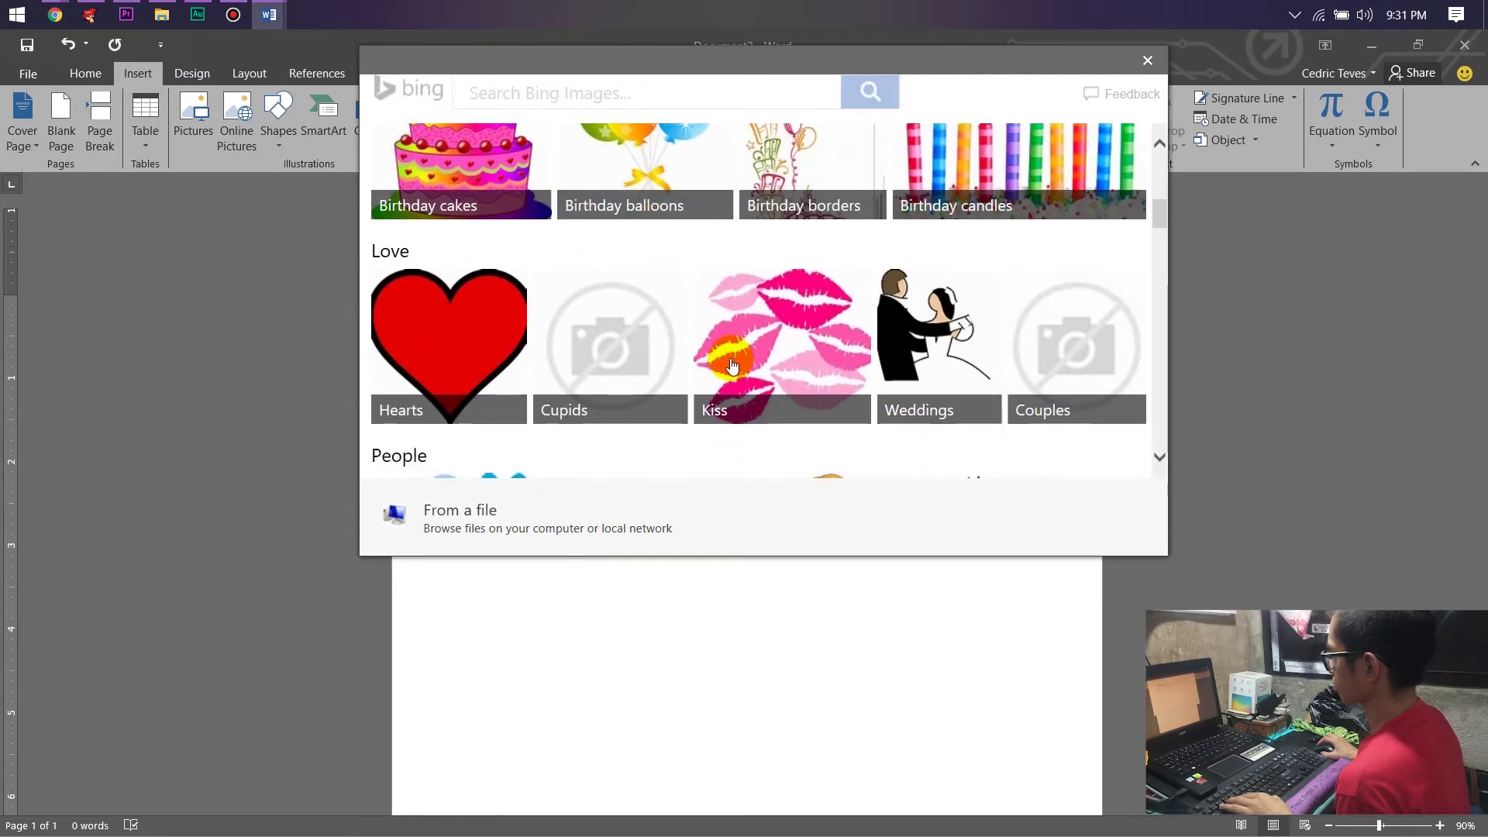
left_click(1092, 375)
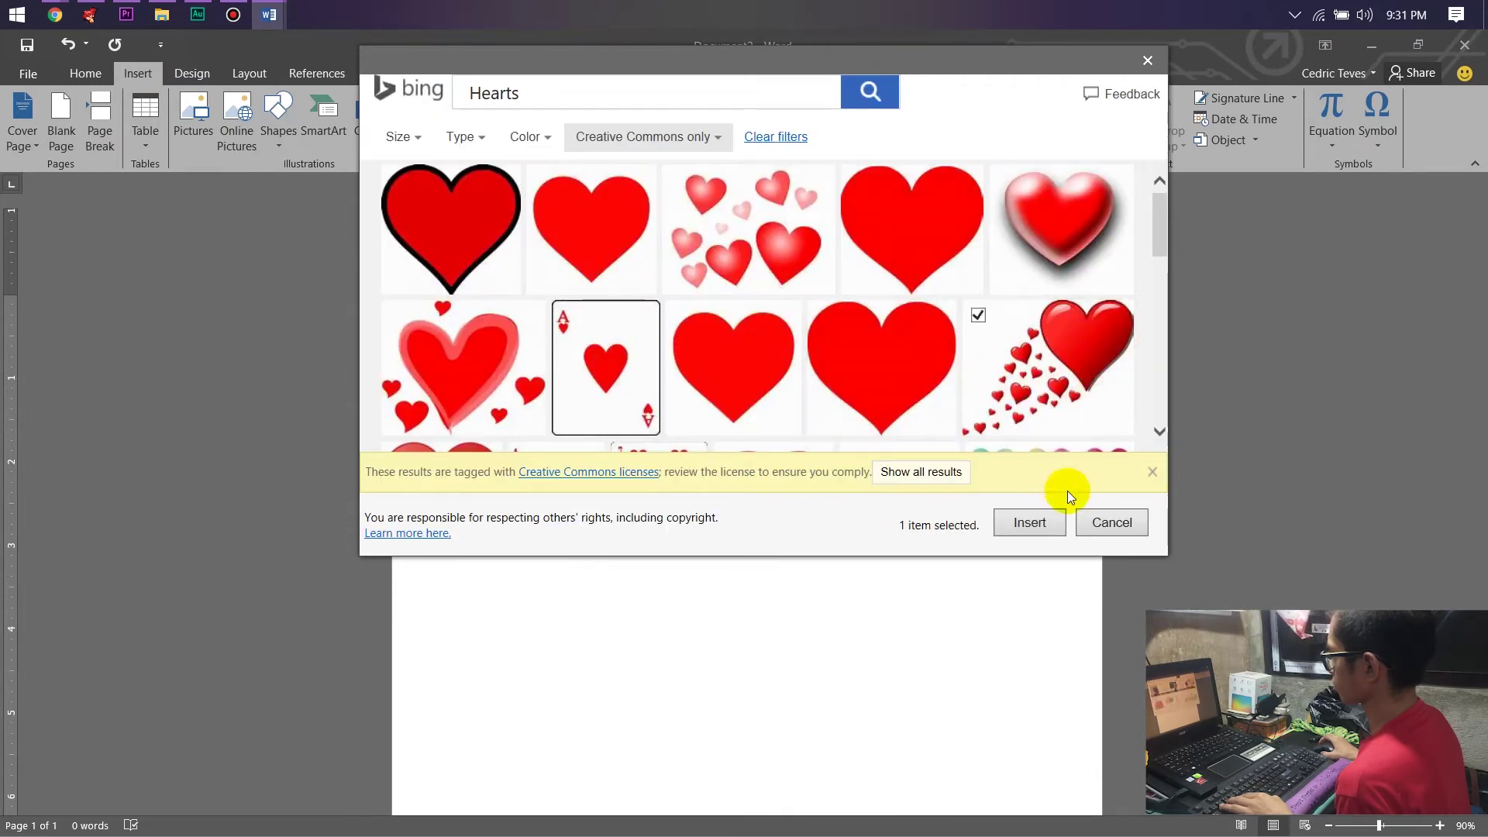
left_click(1045, 525)
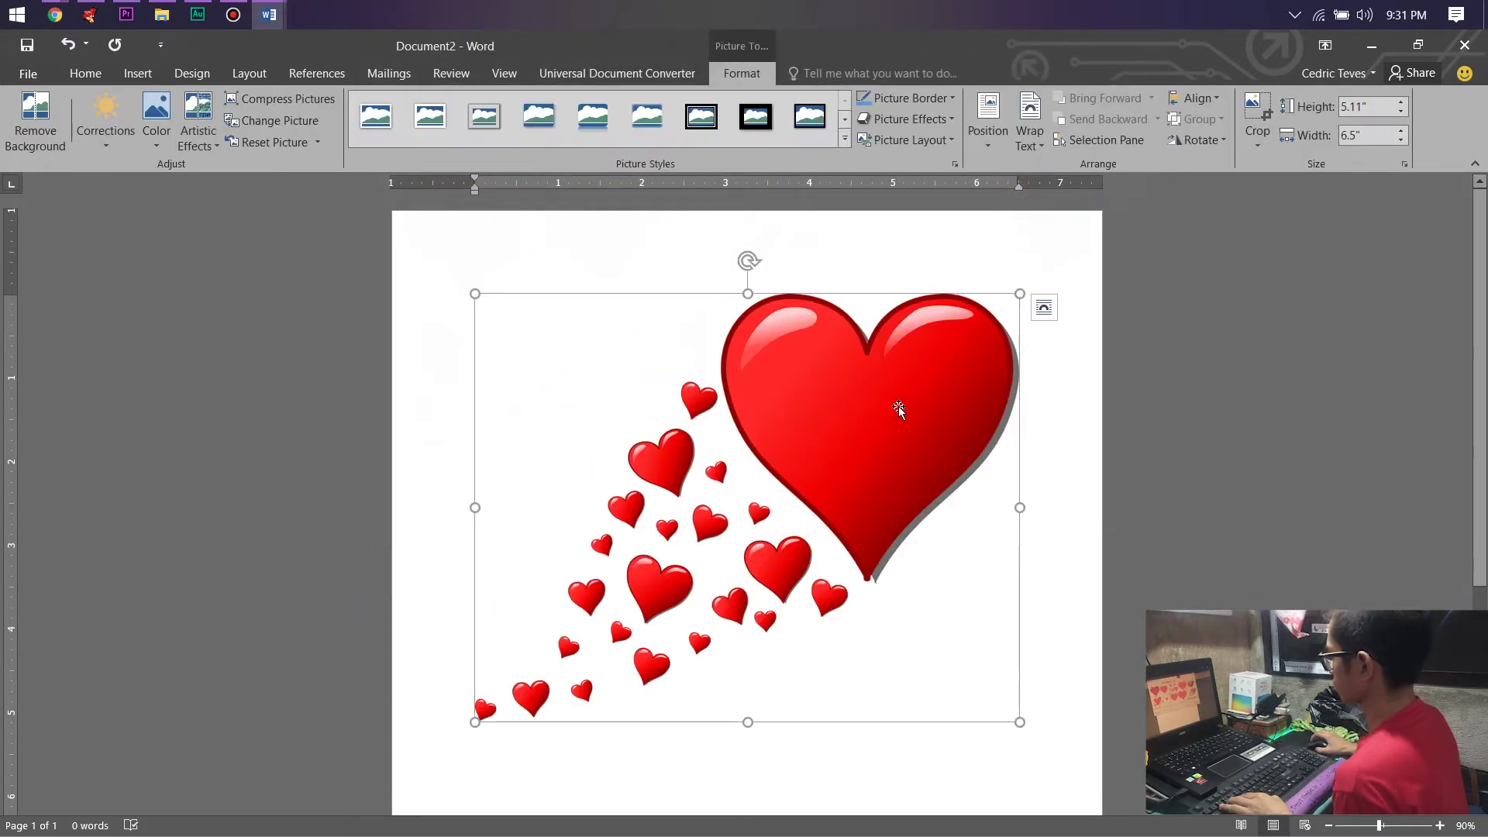
key("Delete")
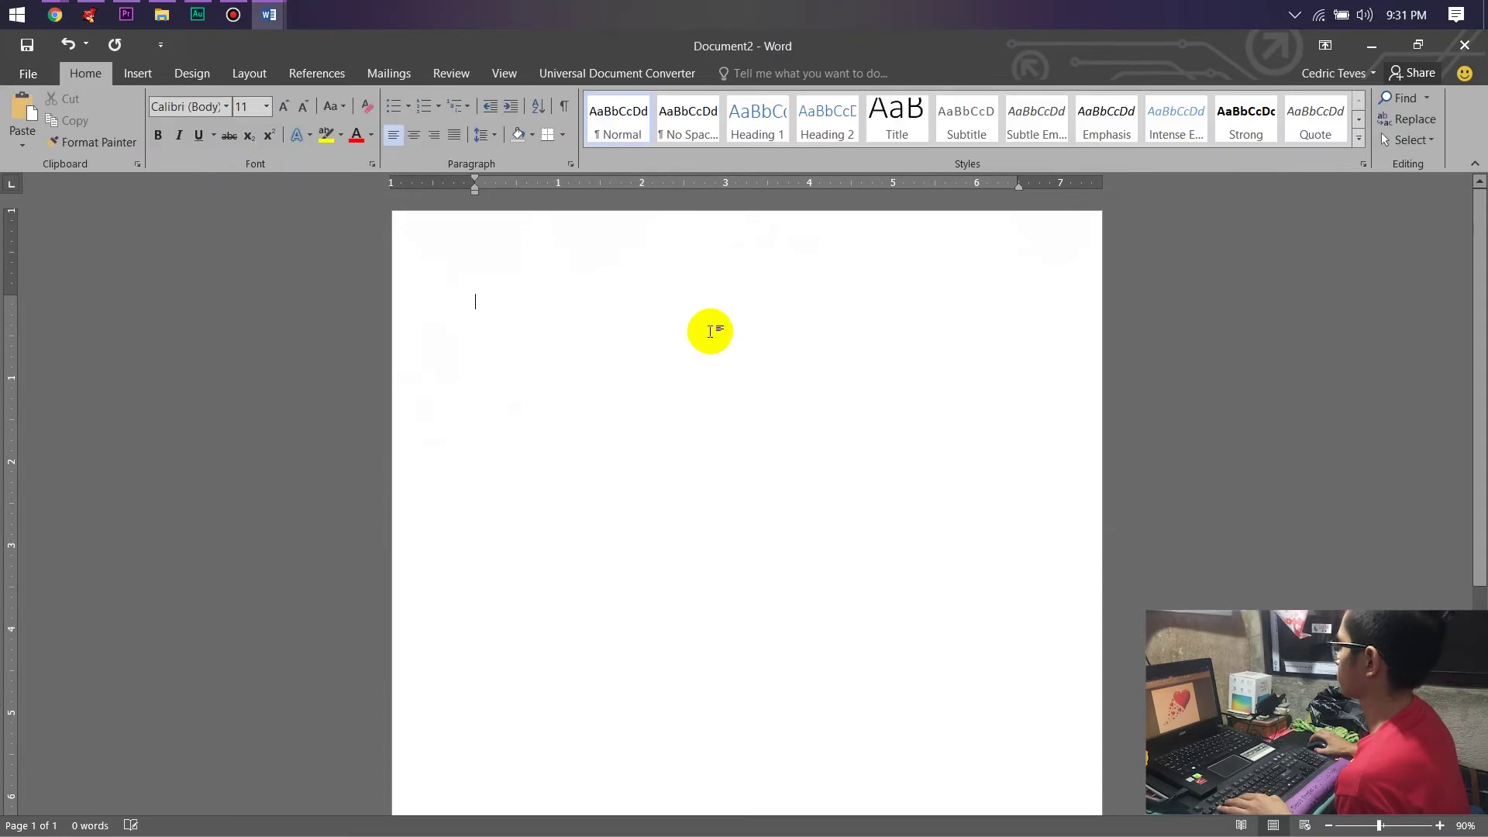
left_click(138, 73)
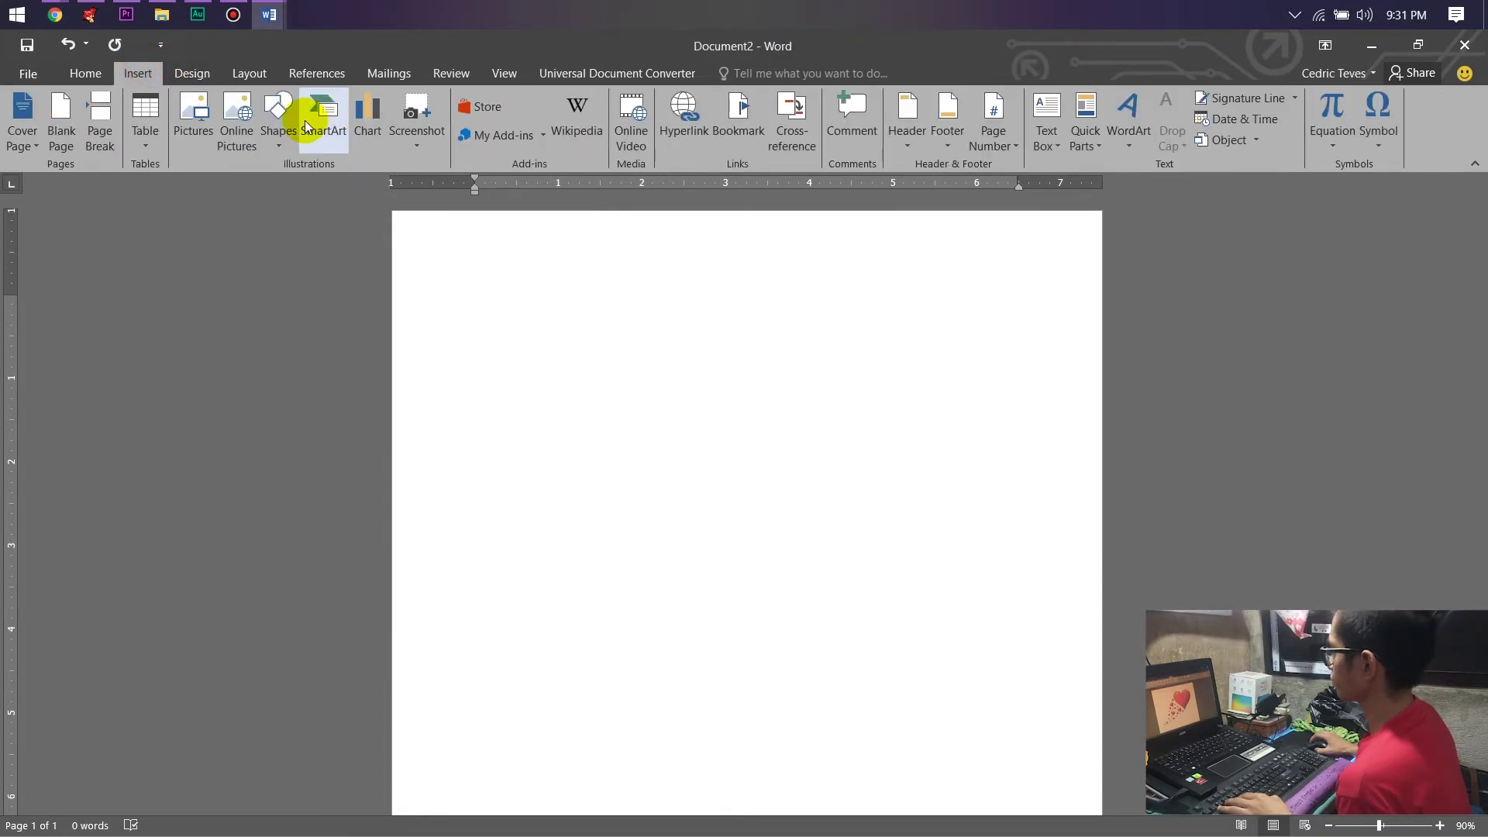
left_click(281, 120)
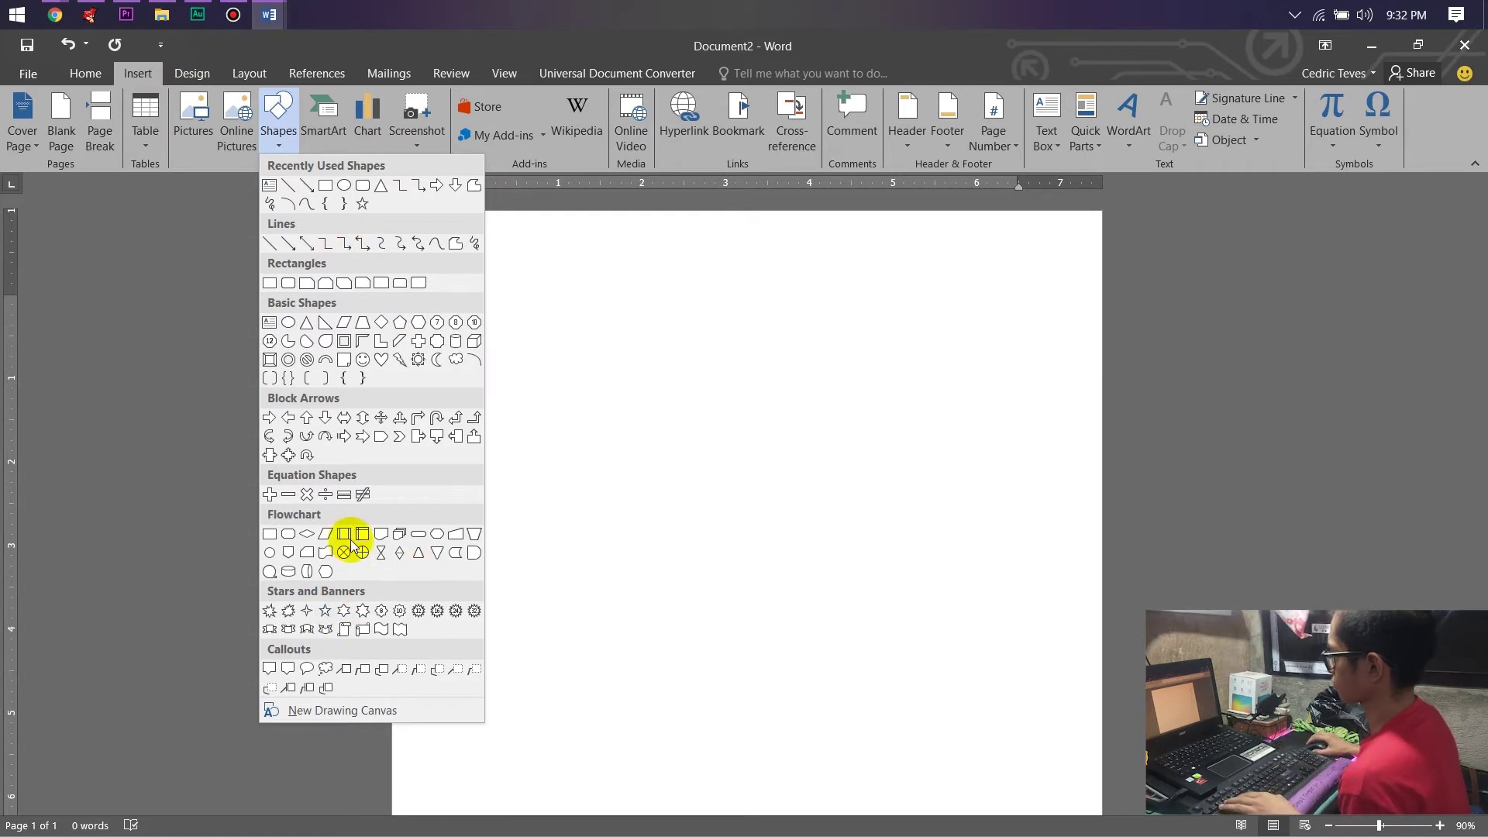
left_click(363, 534)
mouse_move(450, 281)
left_mouse_down()
mouse_move(989, 678)
mouse_move(1077, 792)
left_mouse_up()
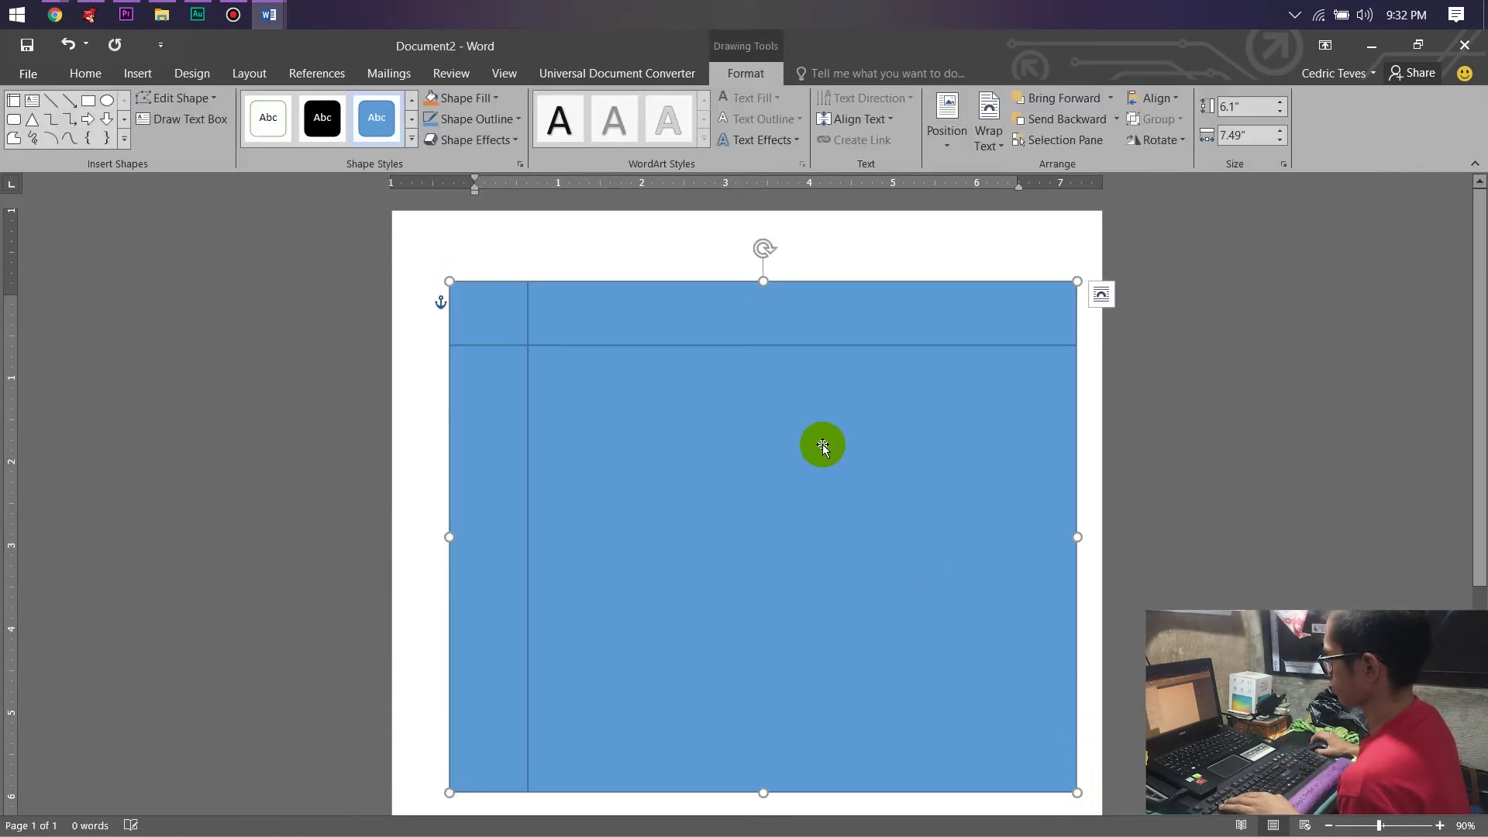
scroll(785, 428, "down", 4)
scroll(675, 552, "up", 4)
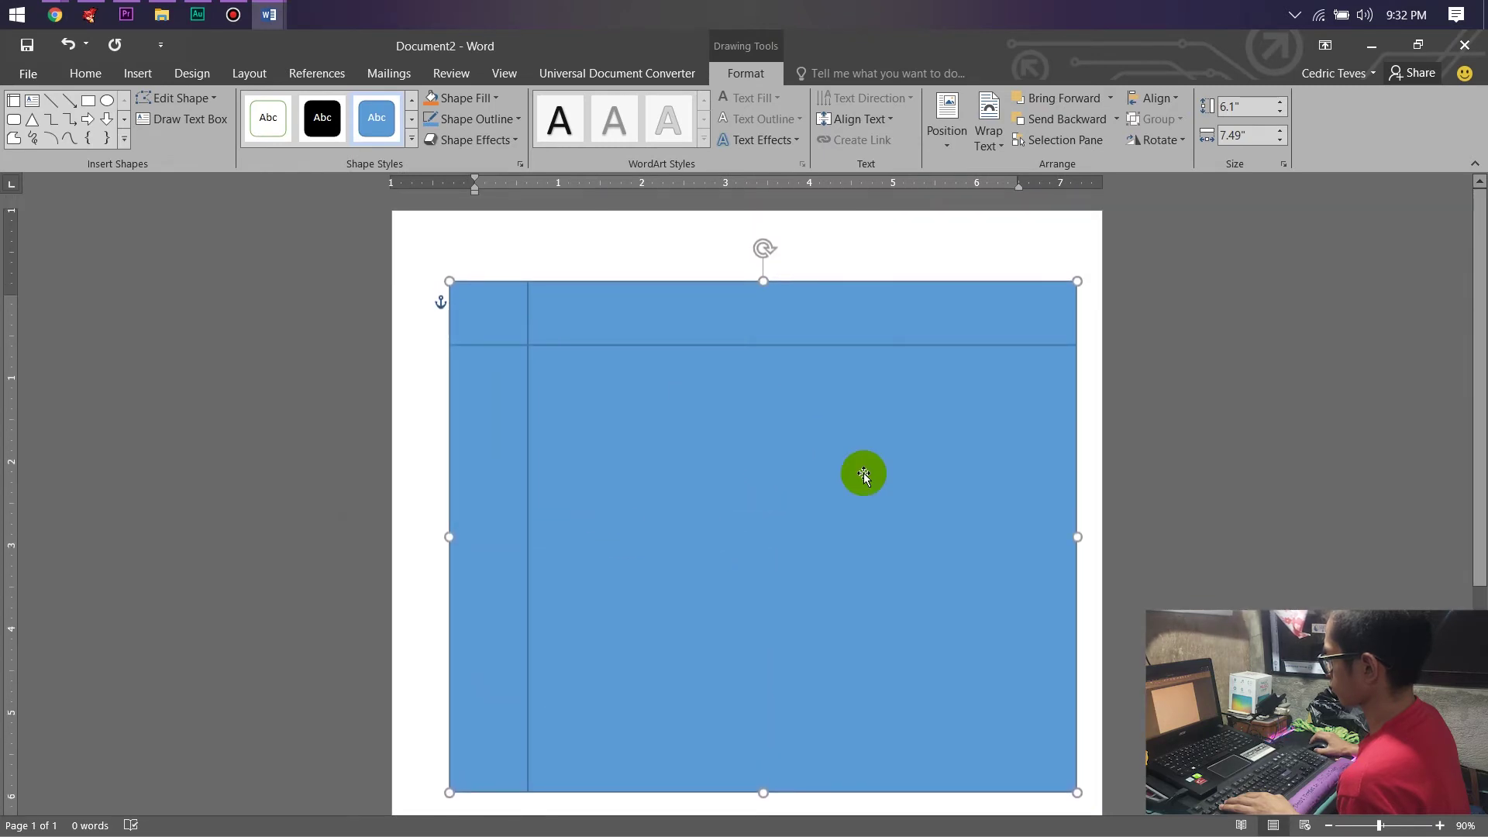
key("Delete")
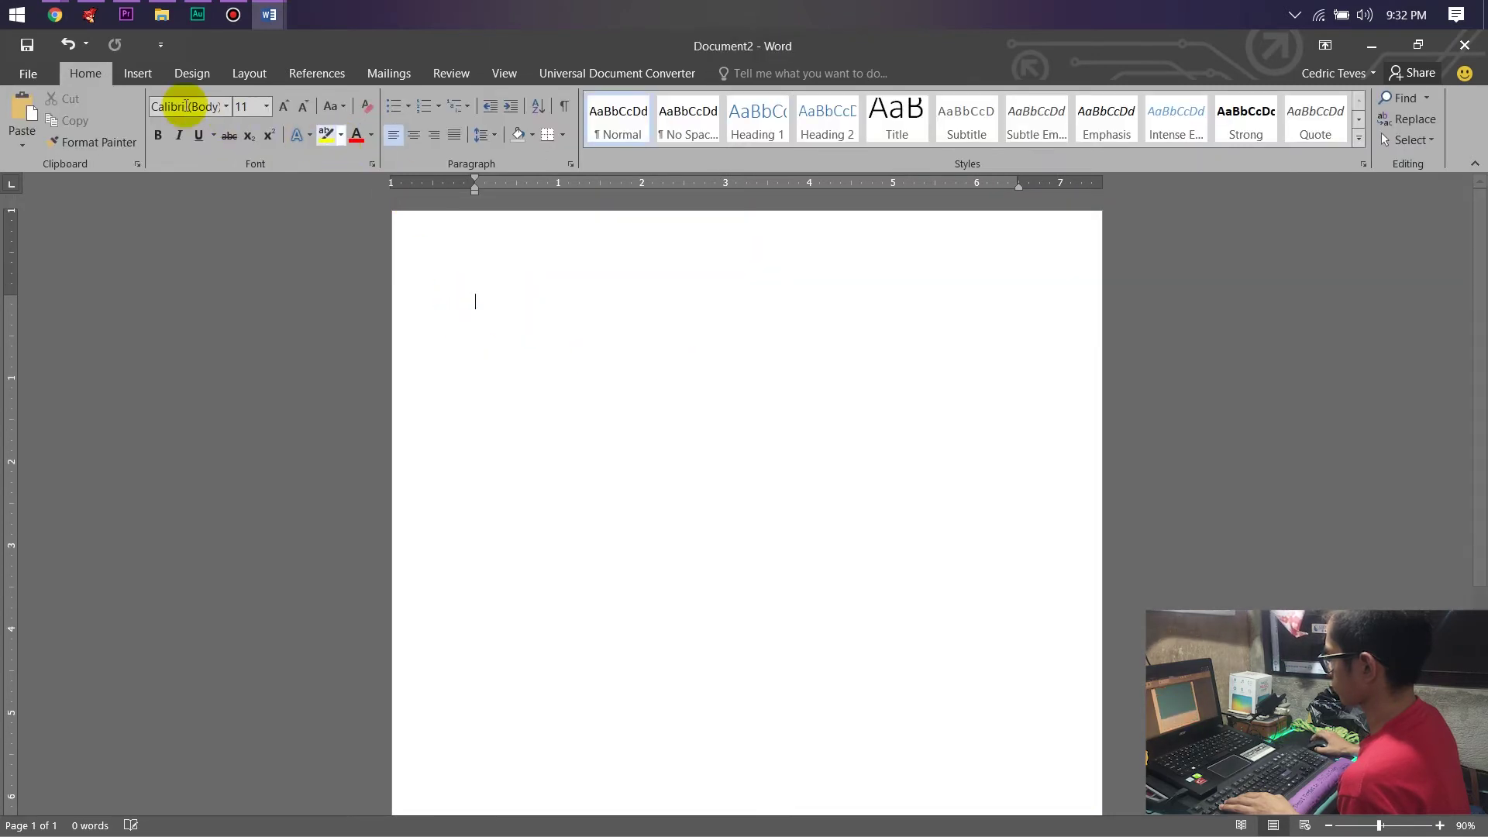
left_click(137, 73)
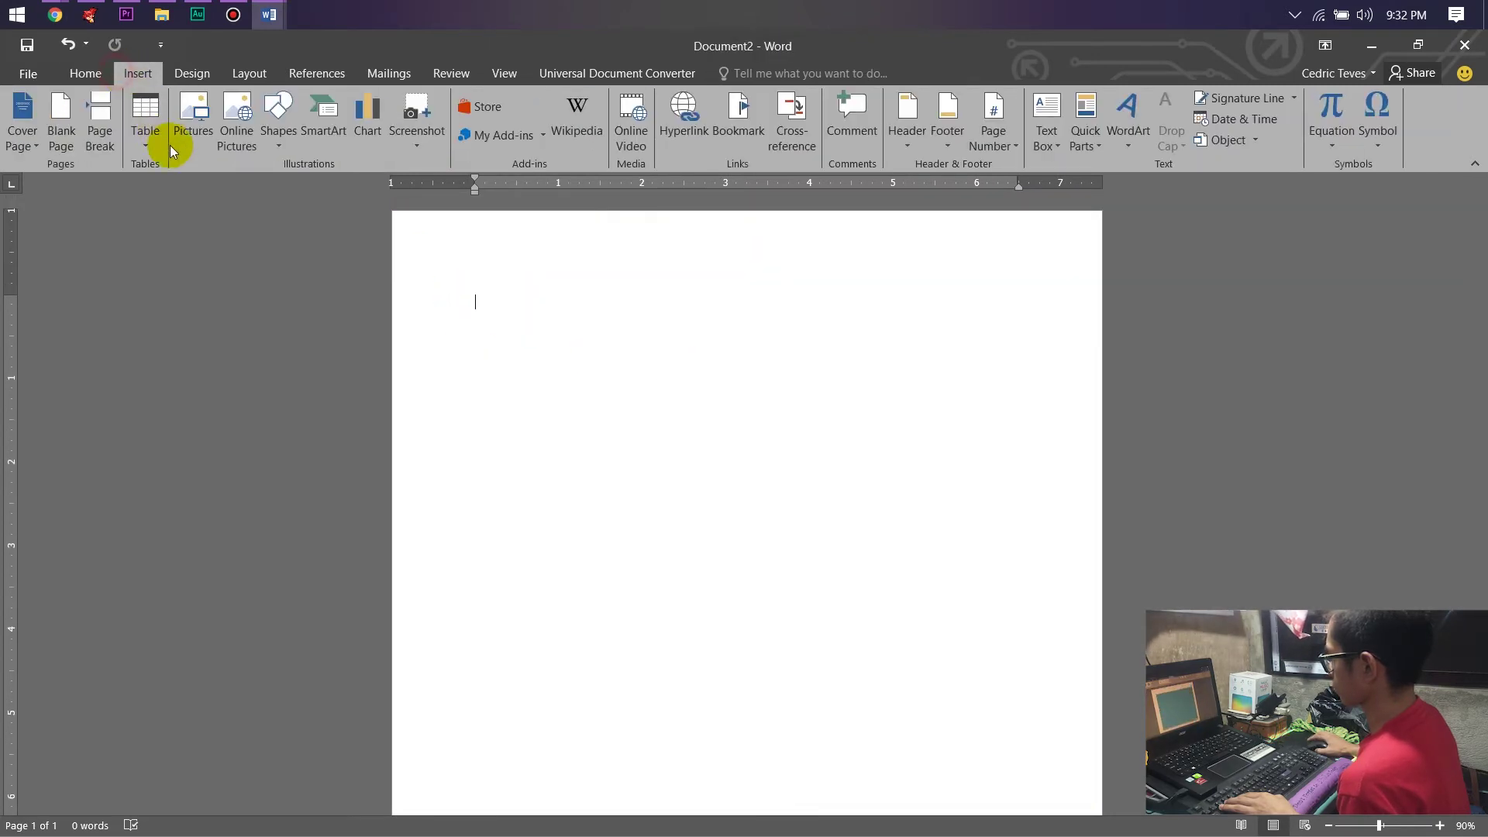
left_click(275, 110)
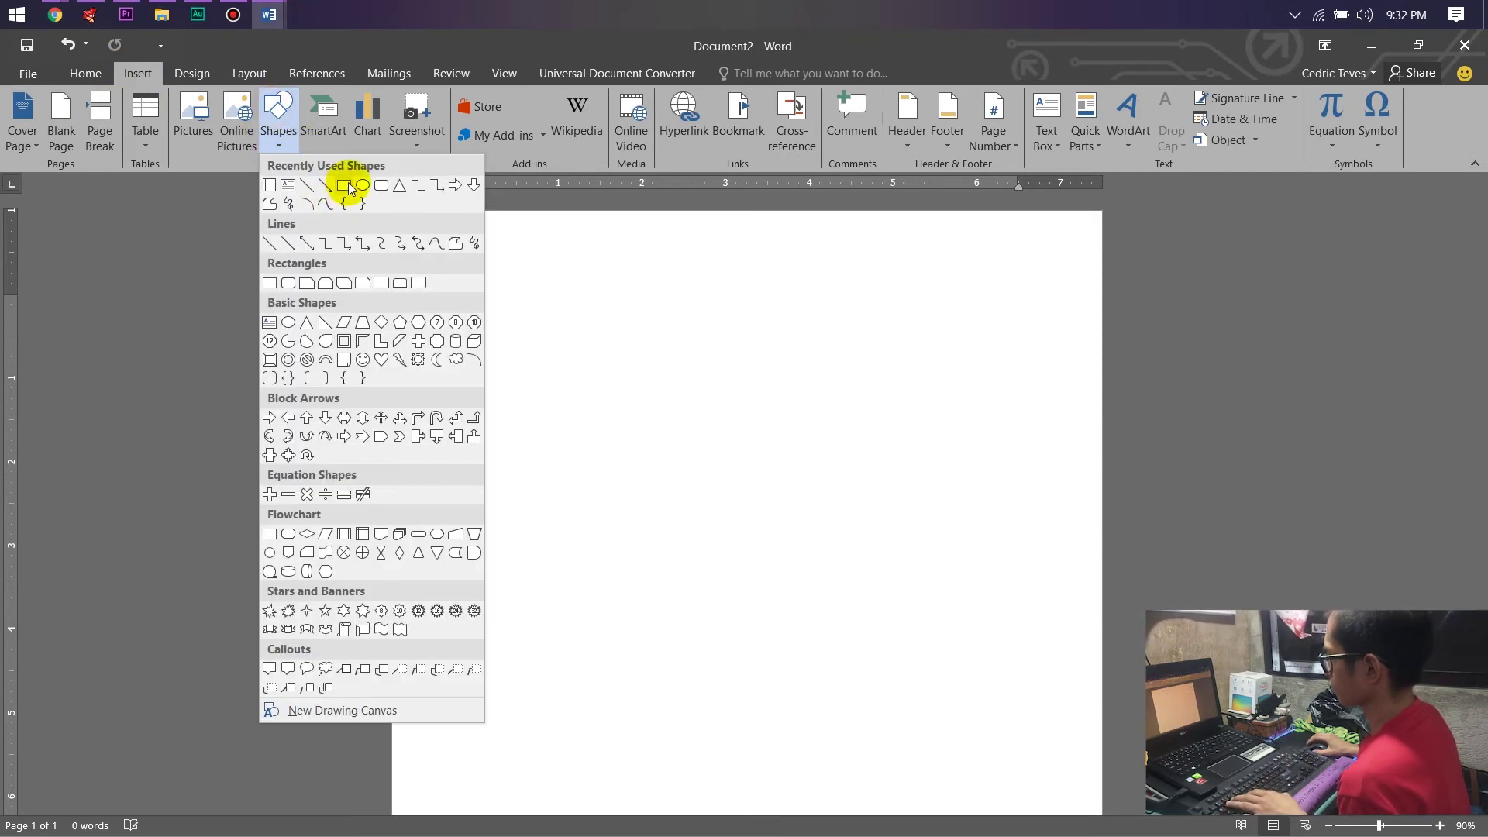
left_click(346, 186)
left_click(320, 138)
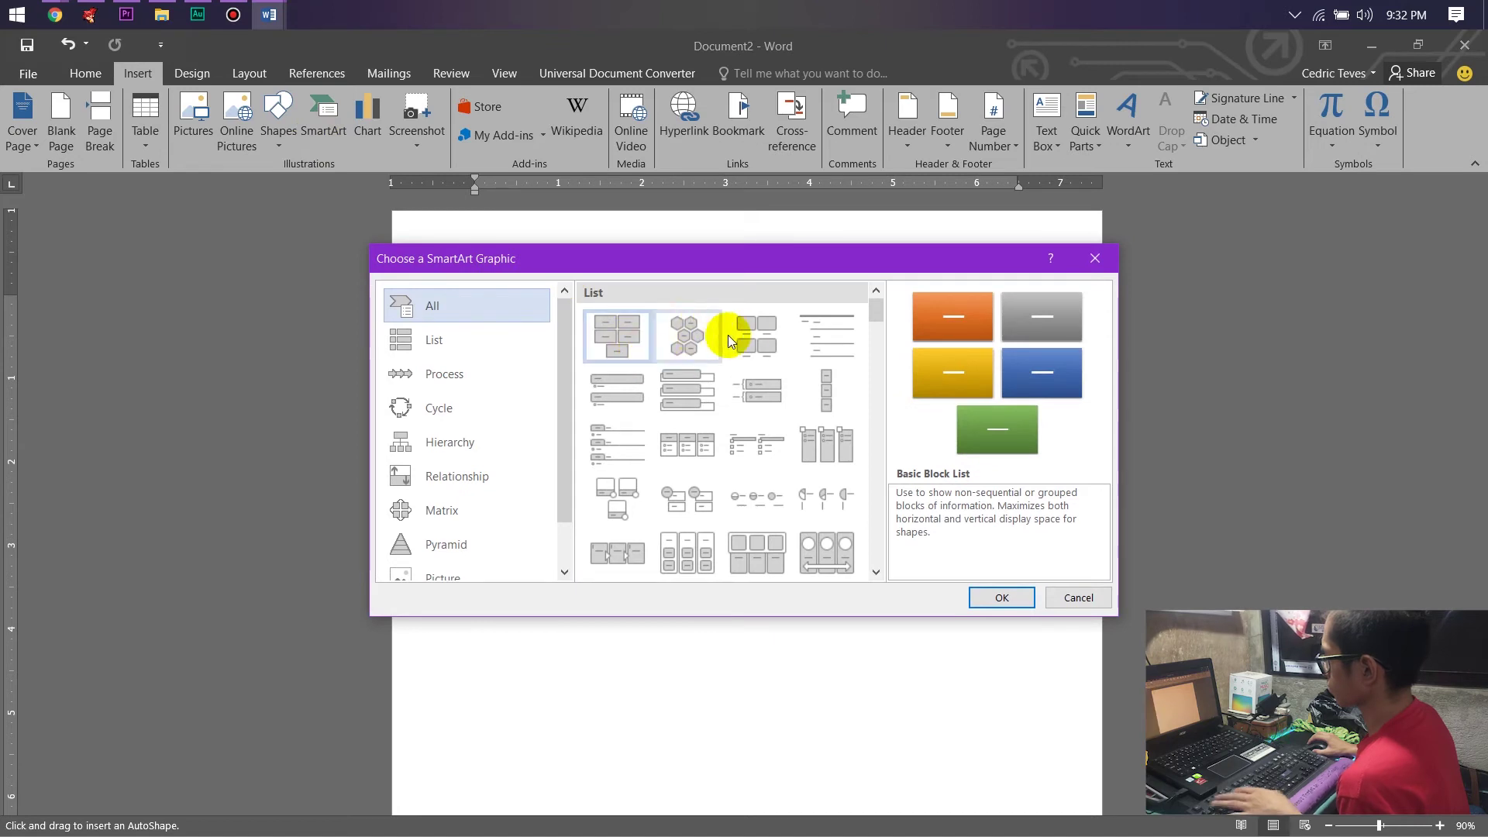
left_click(737, 334)
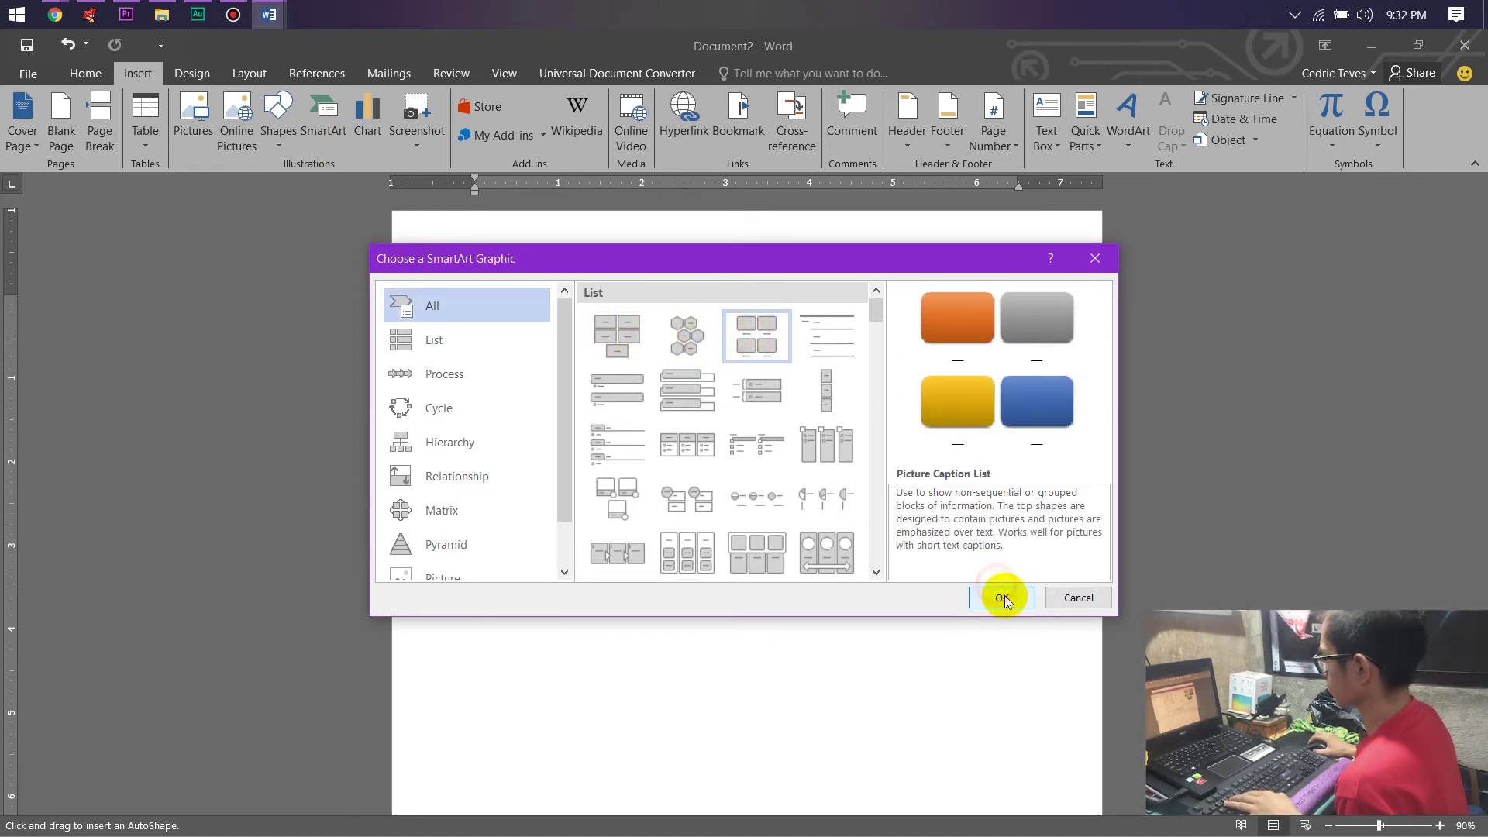
left_click(999, 595)
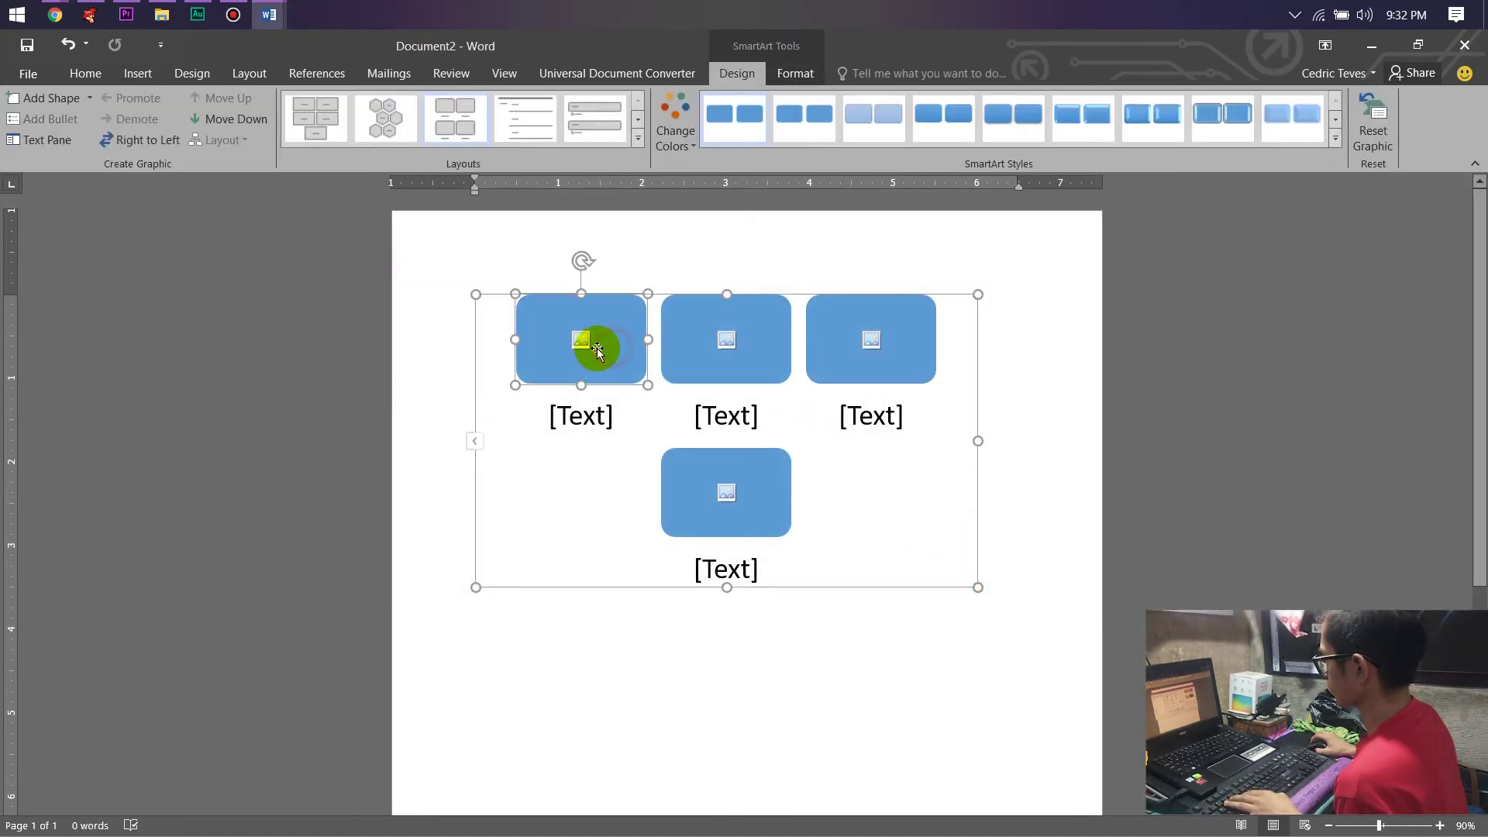
left_click(581, 416)
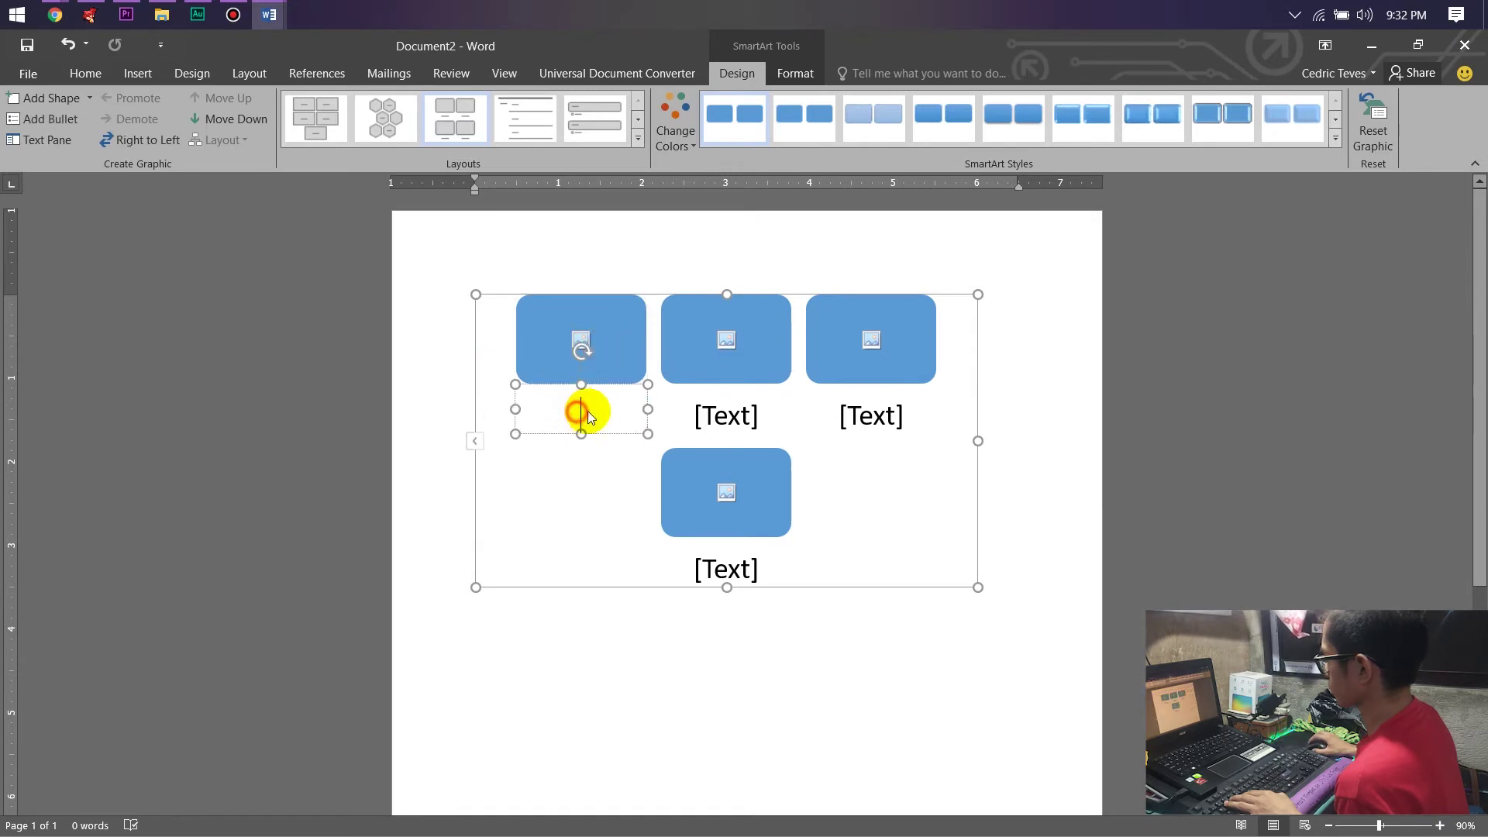
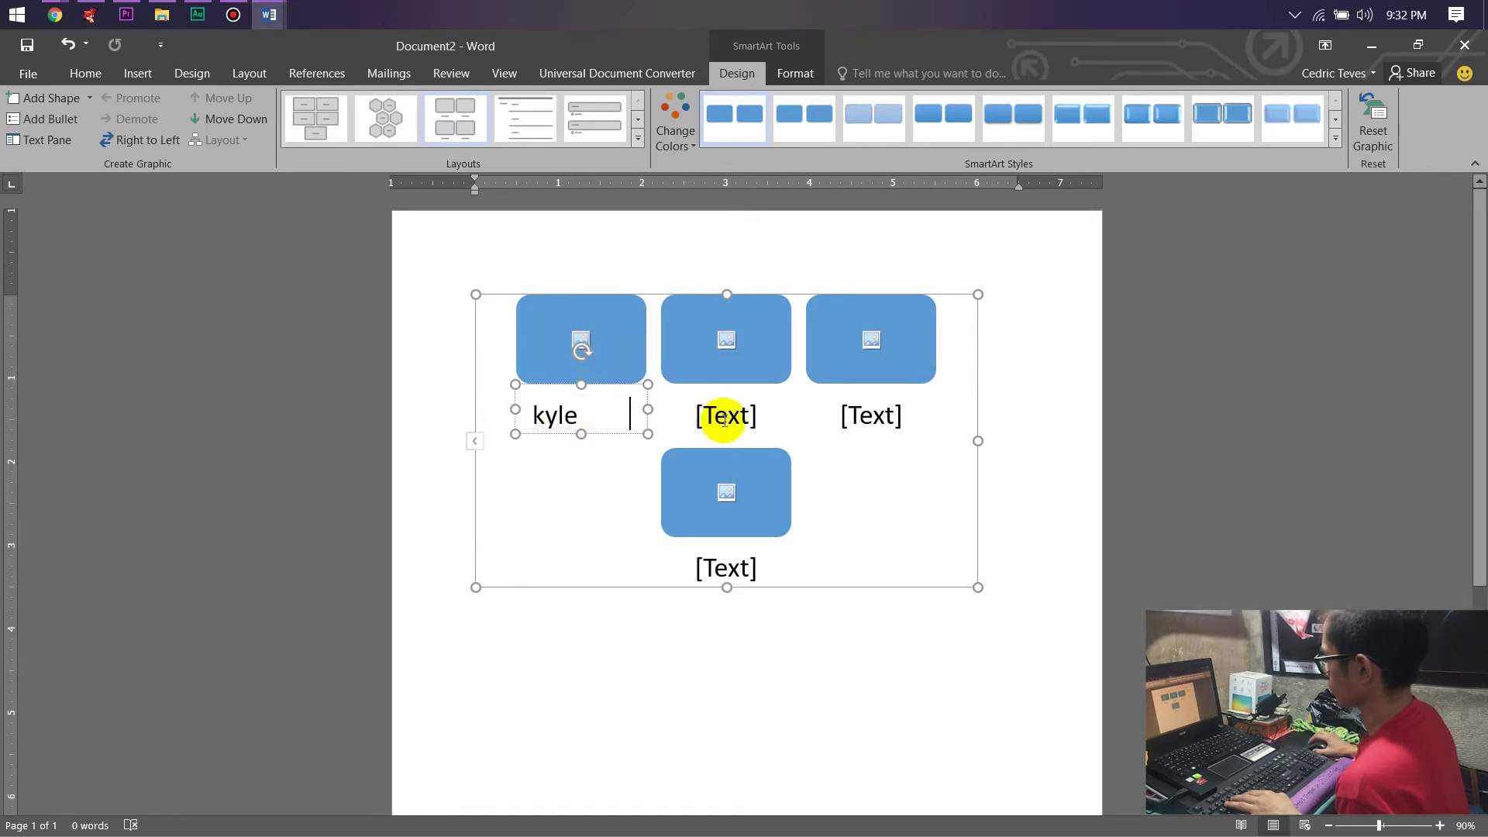
left_click(732, 417)
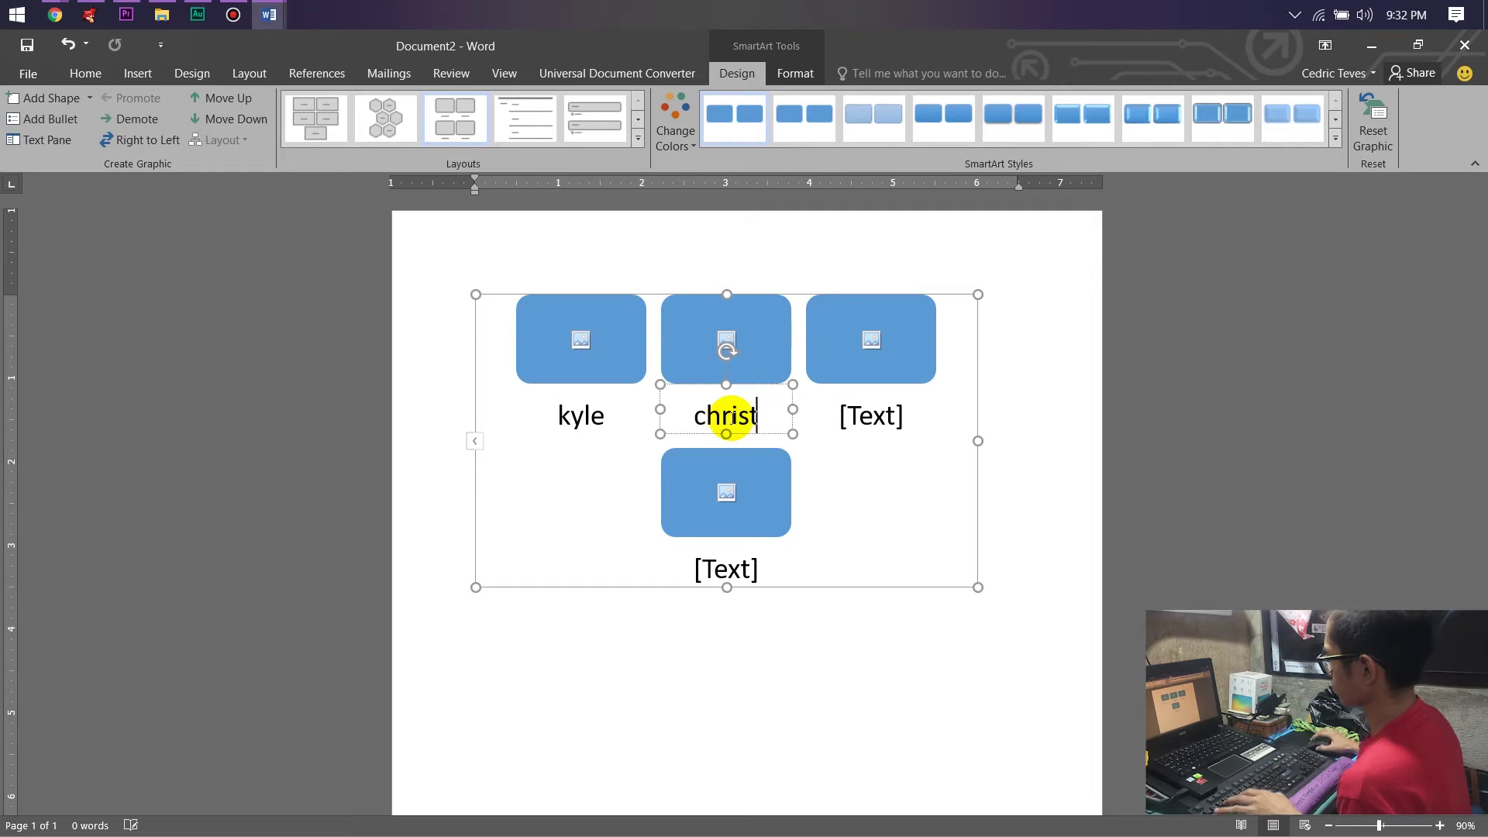
left_click(895, 406)
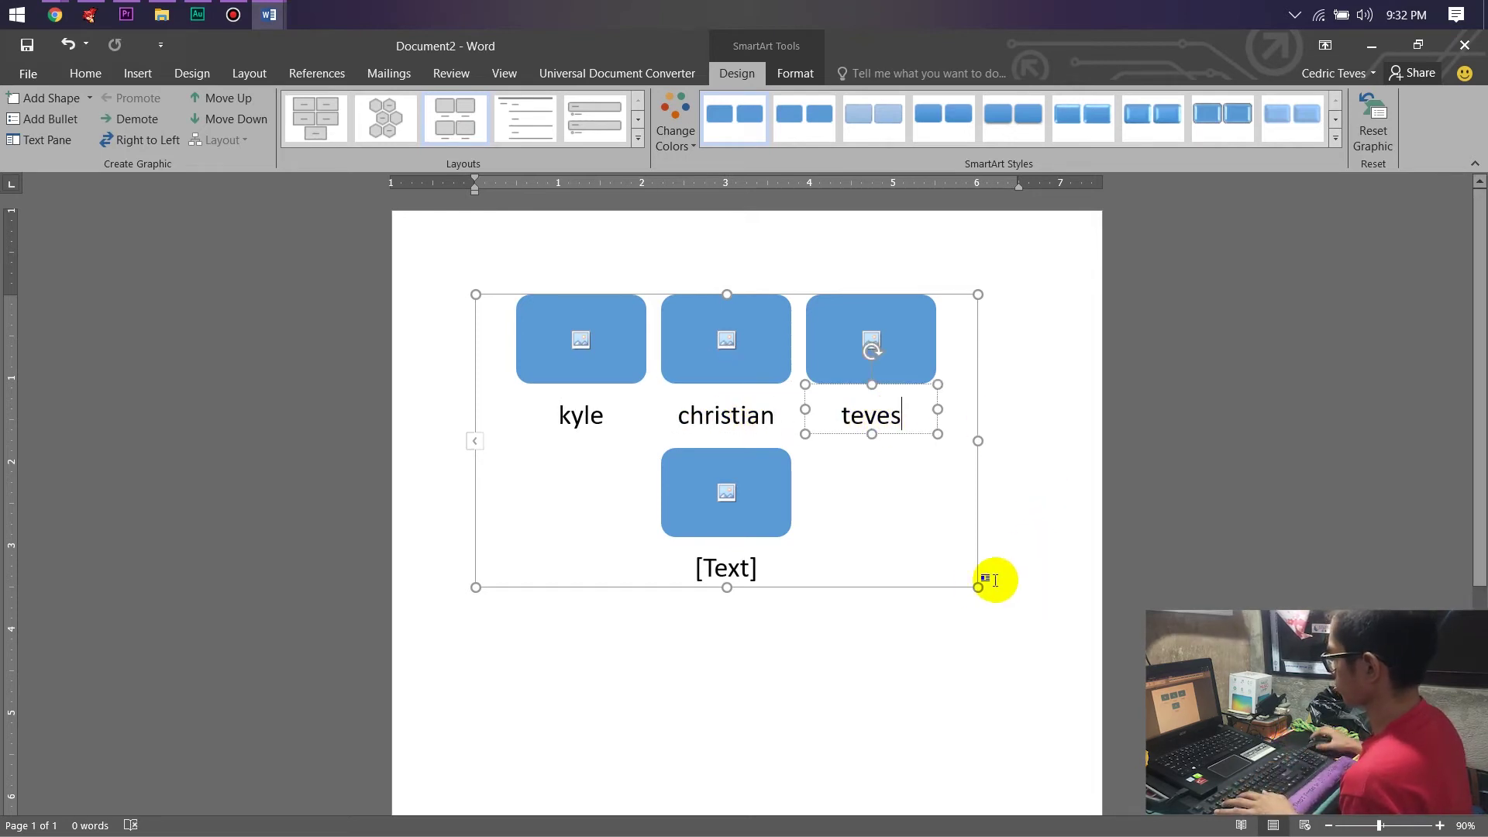
left_click(866, 684)
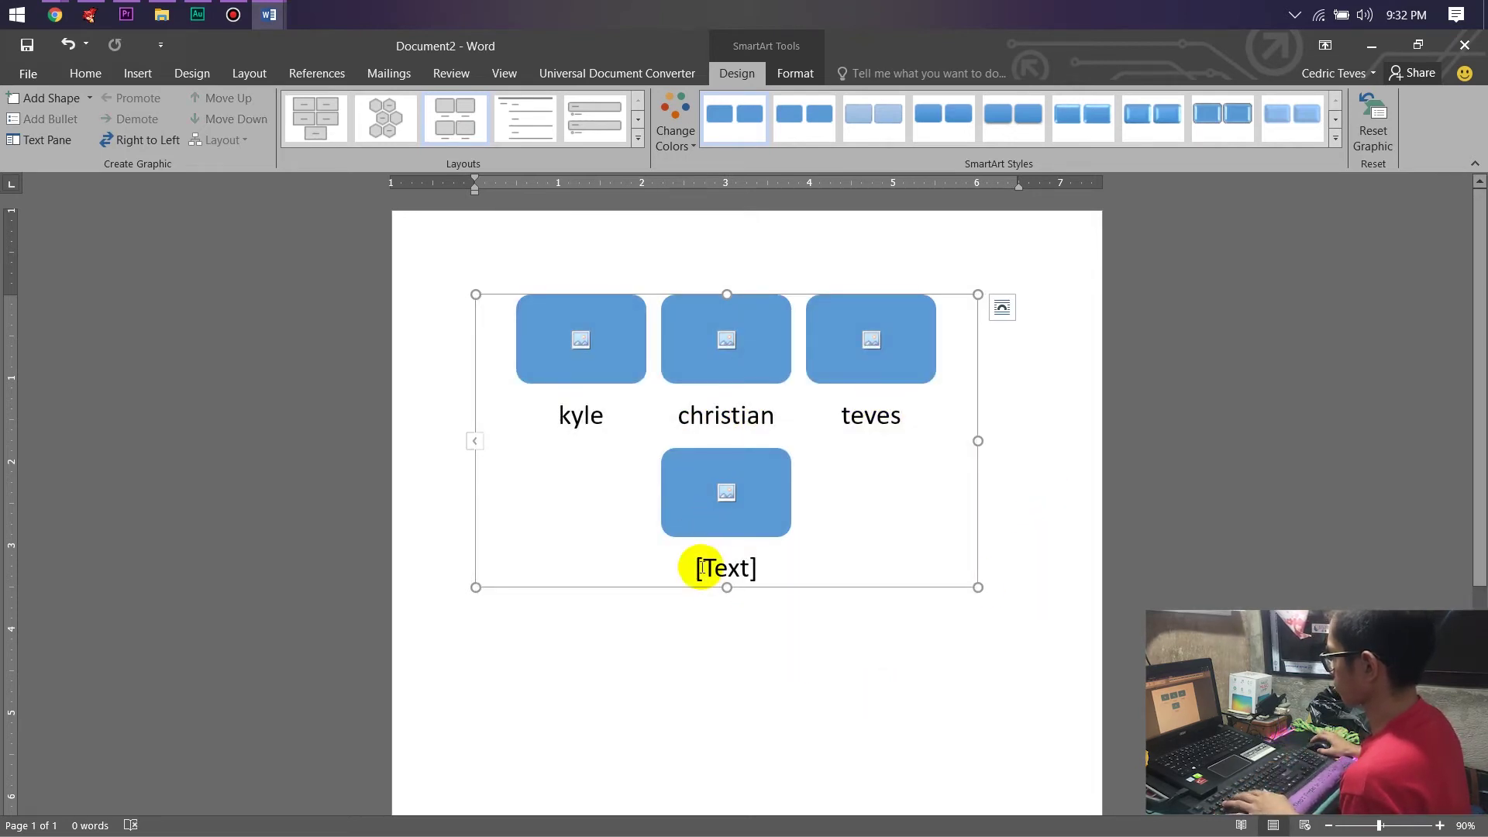
left_click(711, 569)
type("css4b")
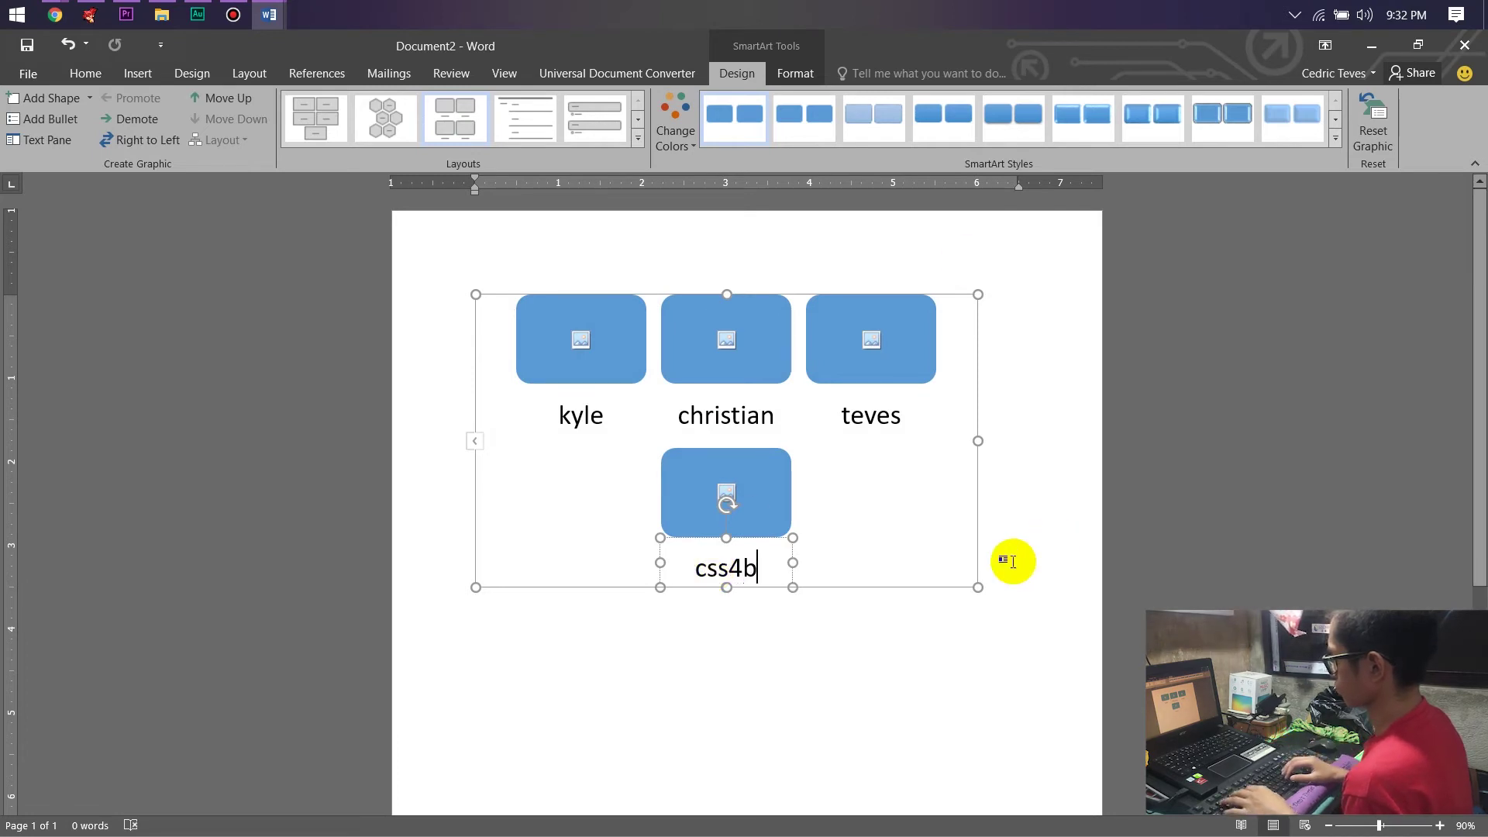
left_click(866, 651)
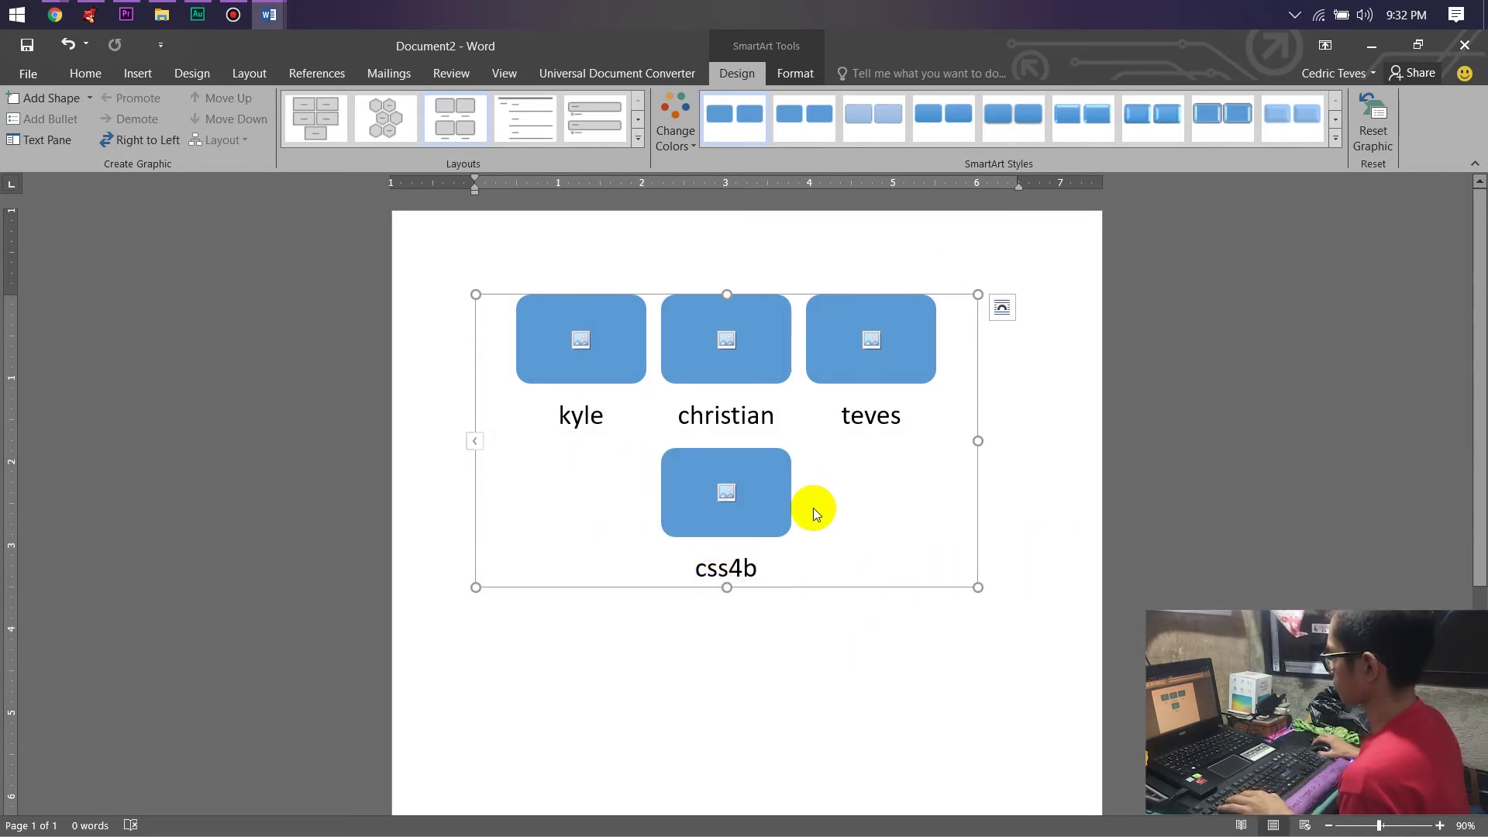
key("Delete")
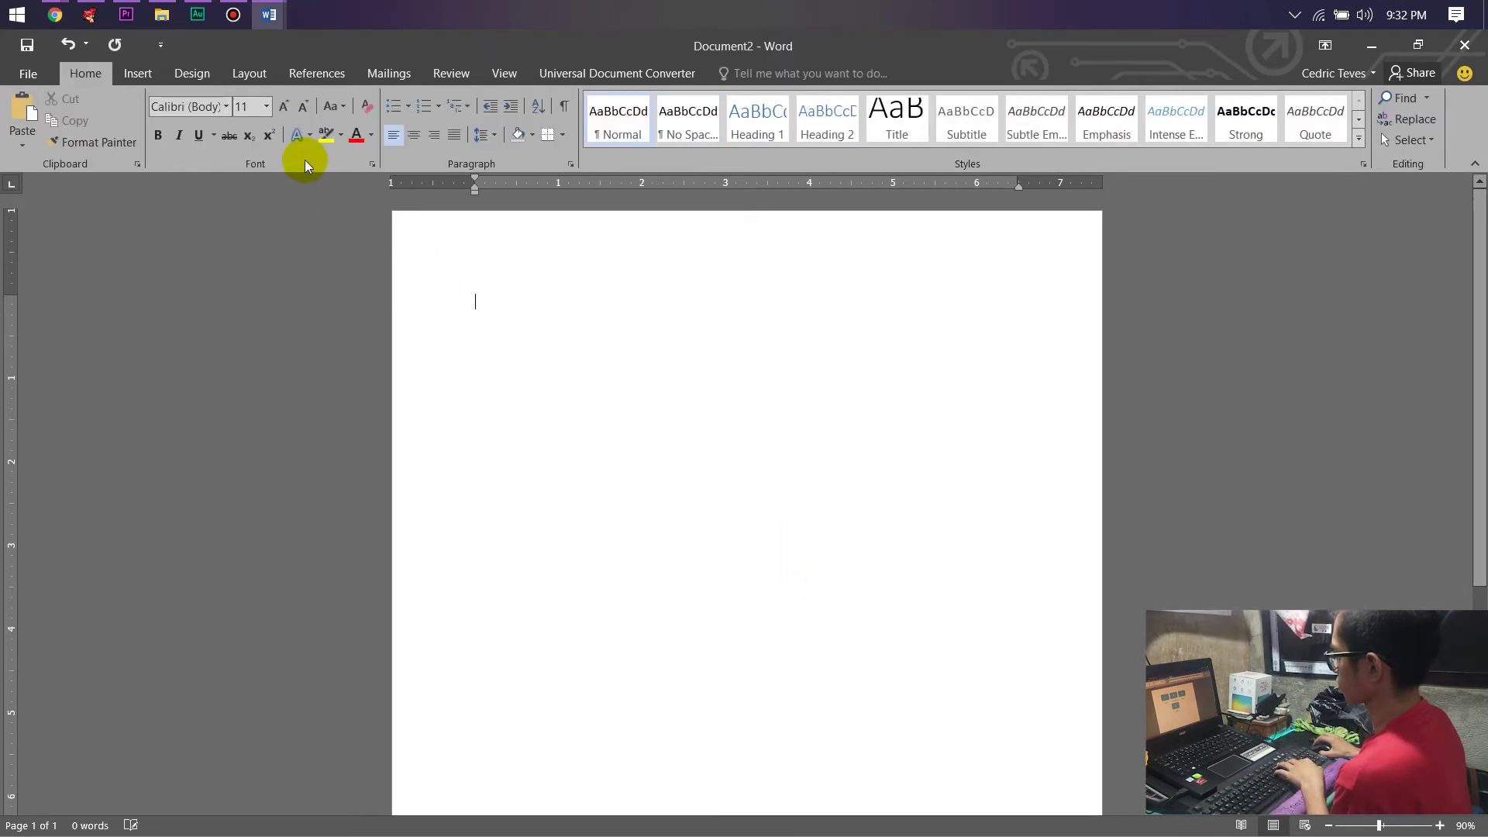
left_click(140, 75)
left_click(366, 112)
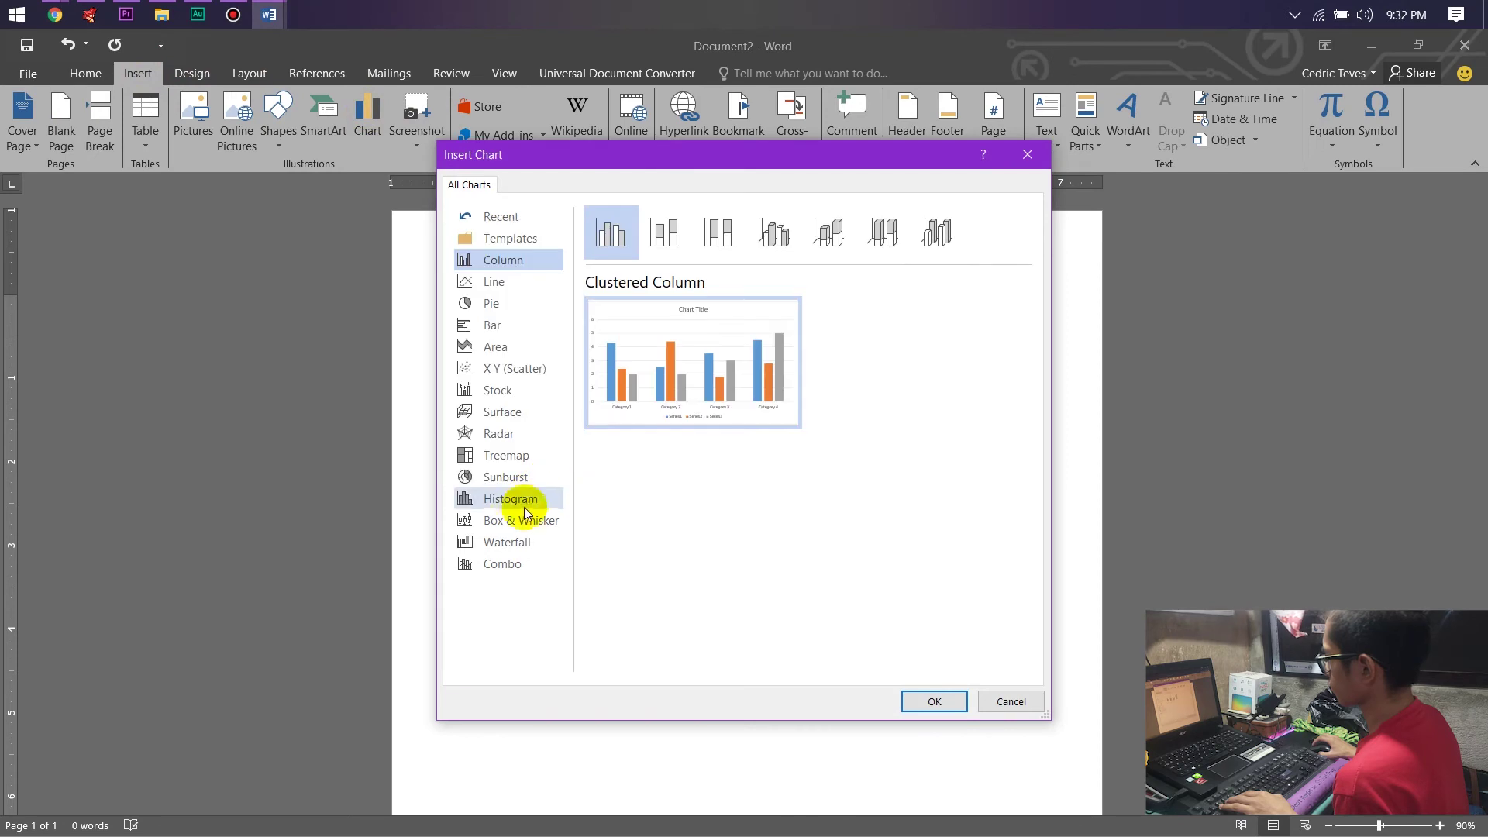
left_click(511, 285)
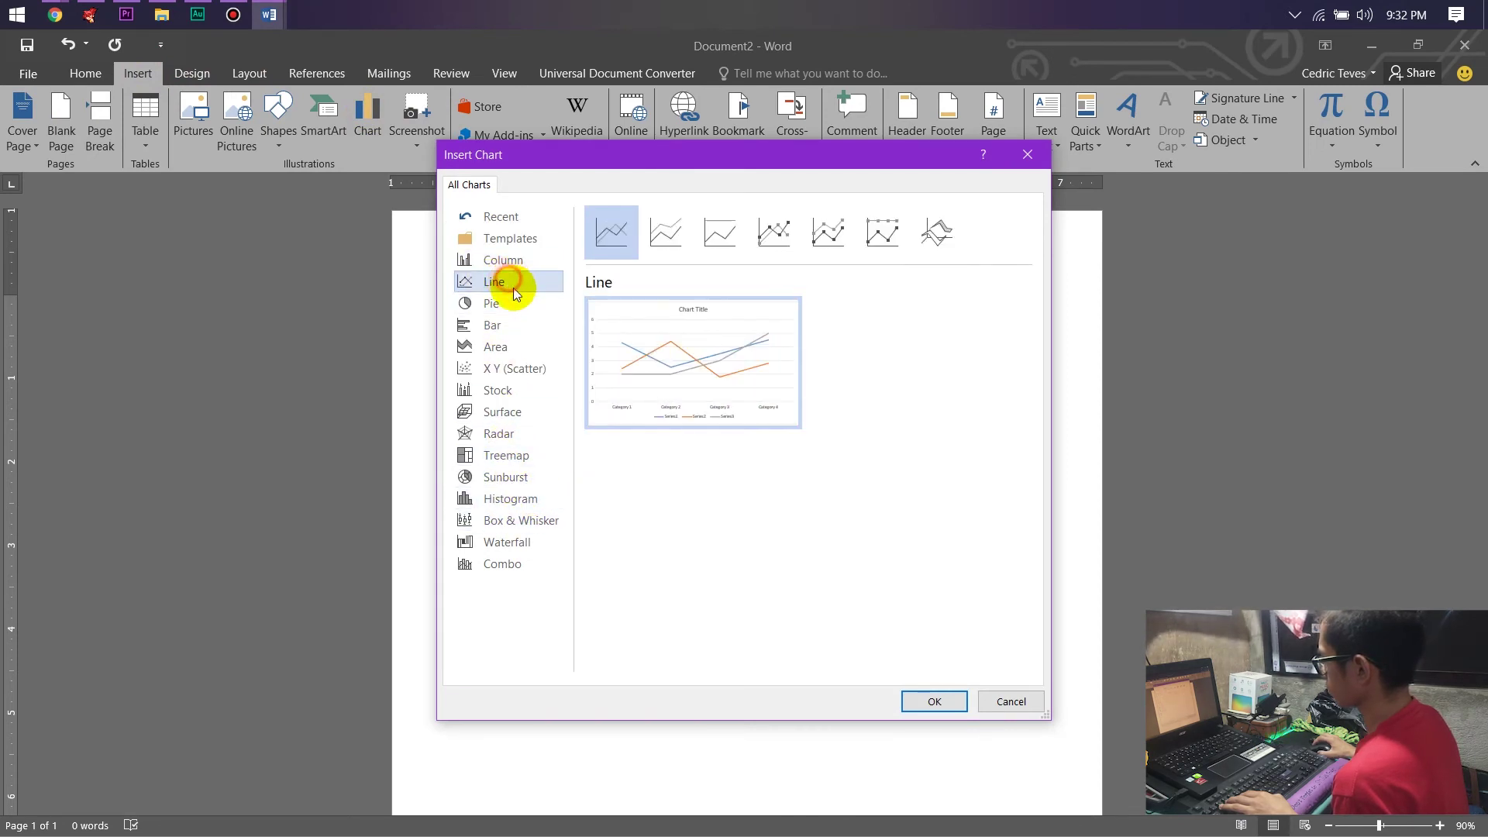
left_click(936, 701)
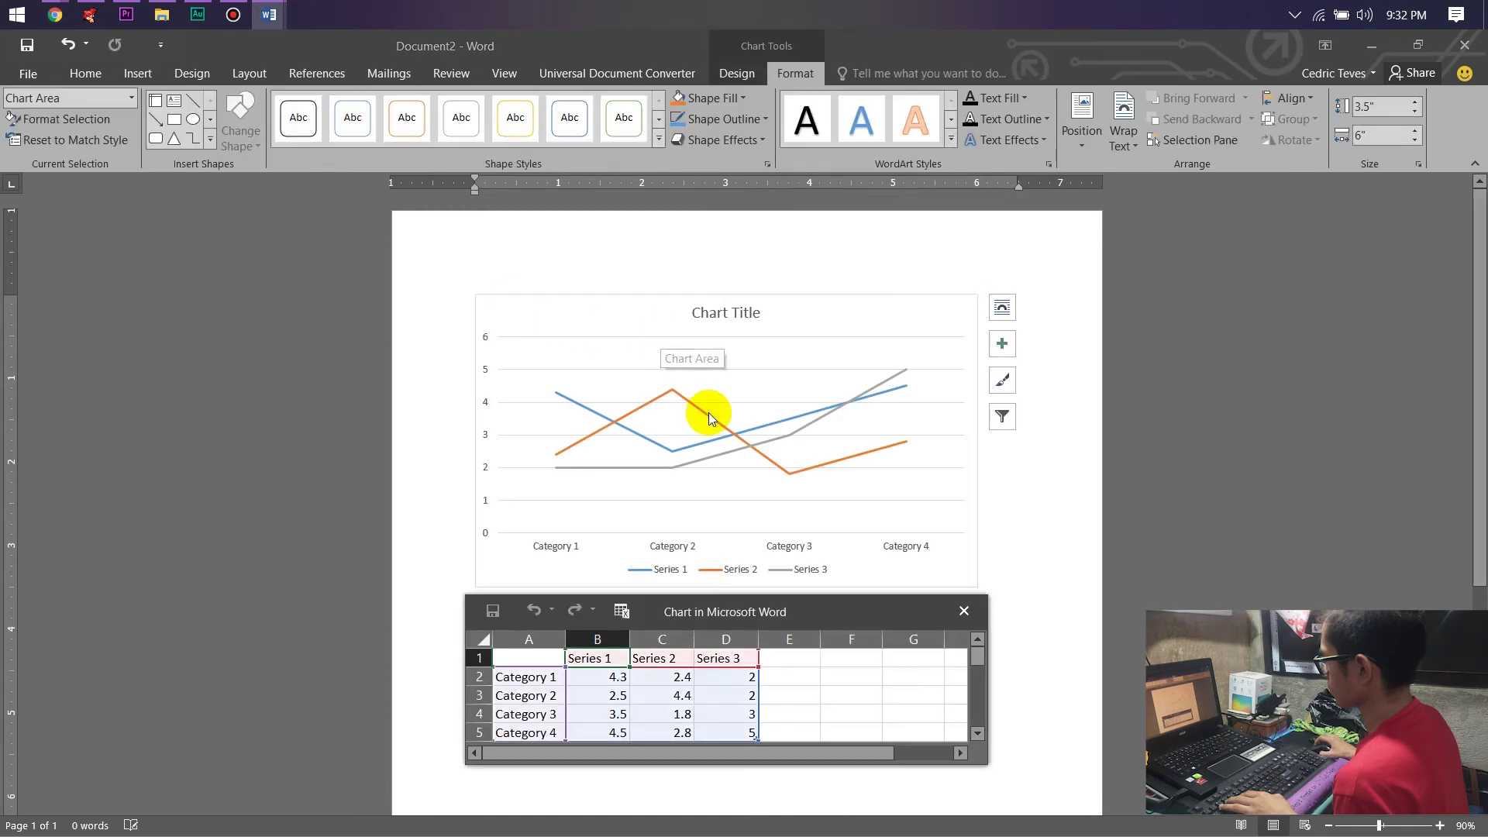
left_click_drag(786, 620, 464, 464)
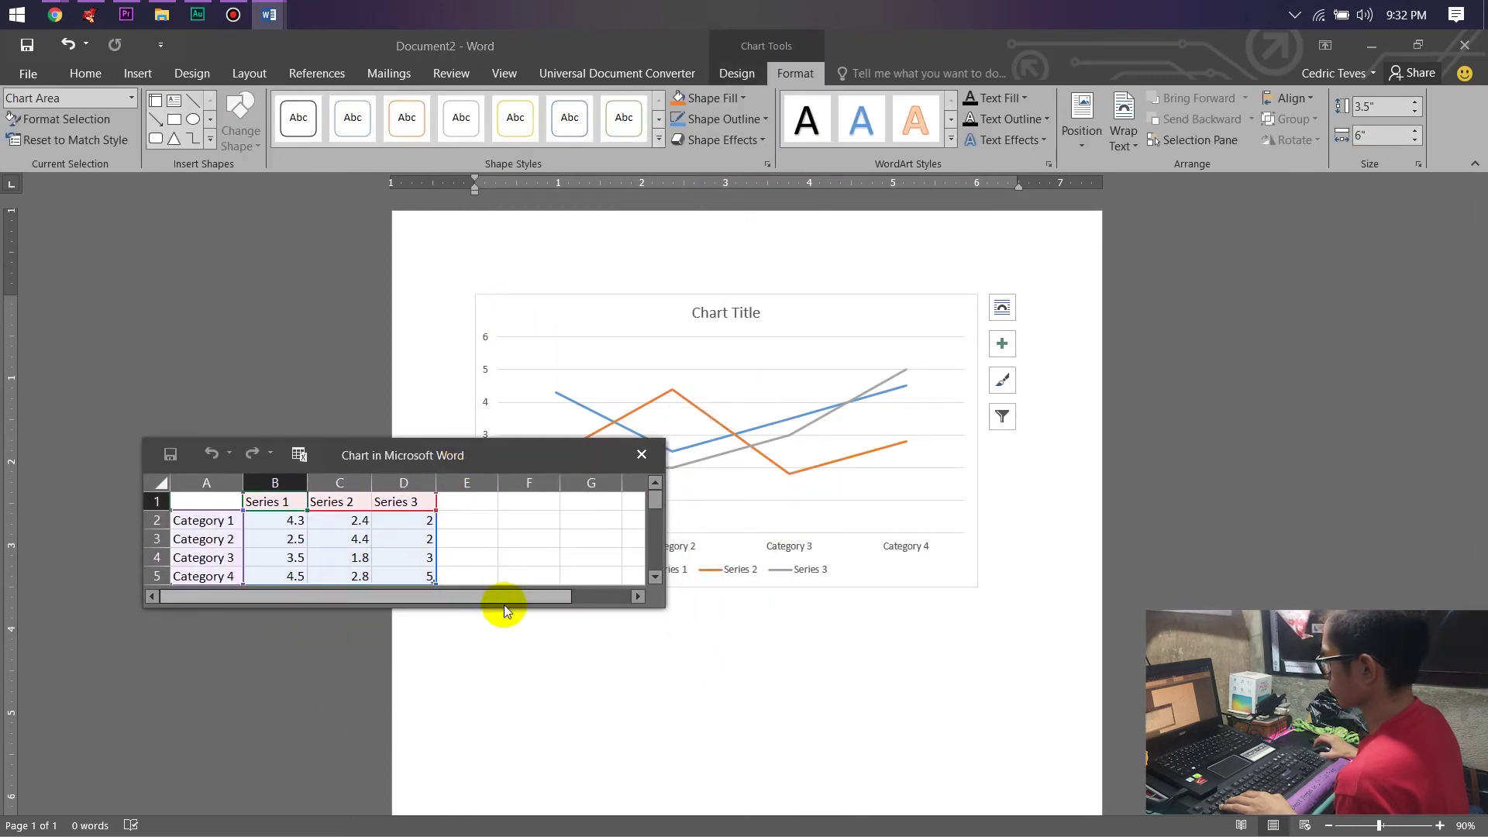
left_click_drag(512, 613, 523, 762)
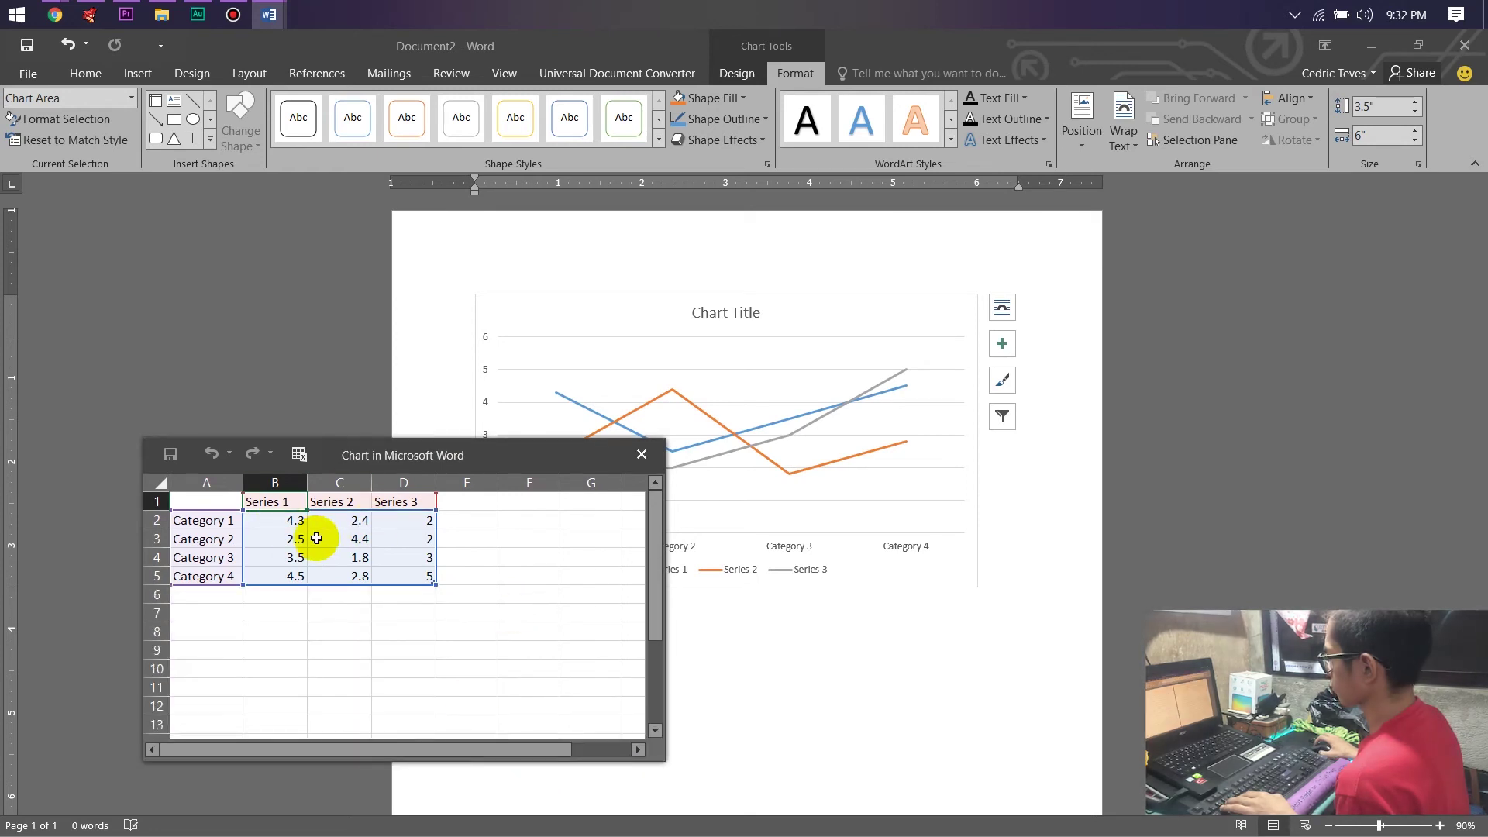
left_click(640, 457)
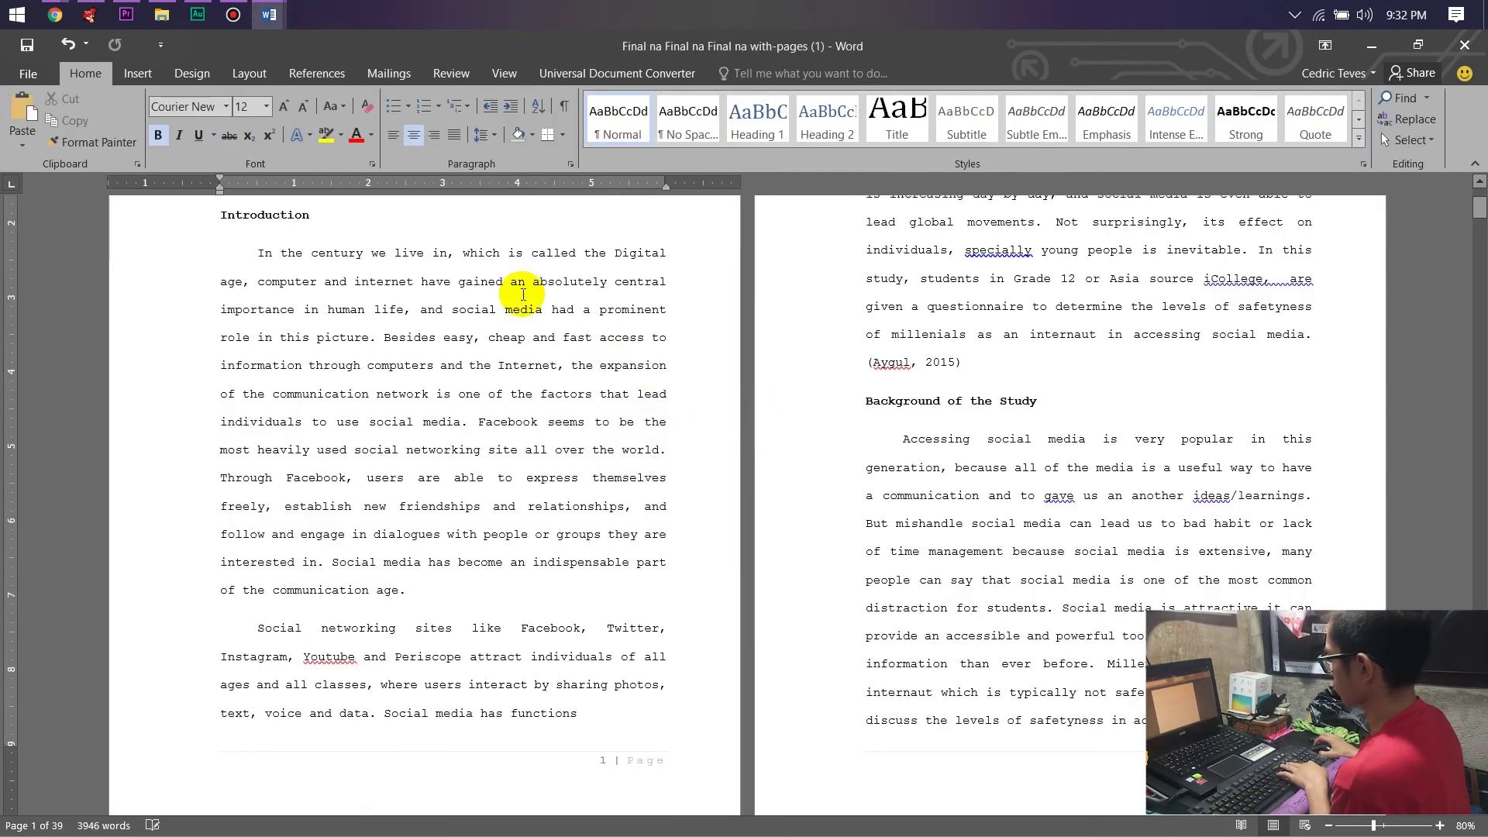
key("alt+Tab")
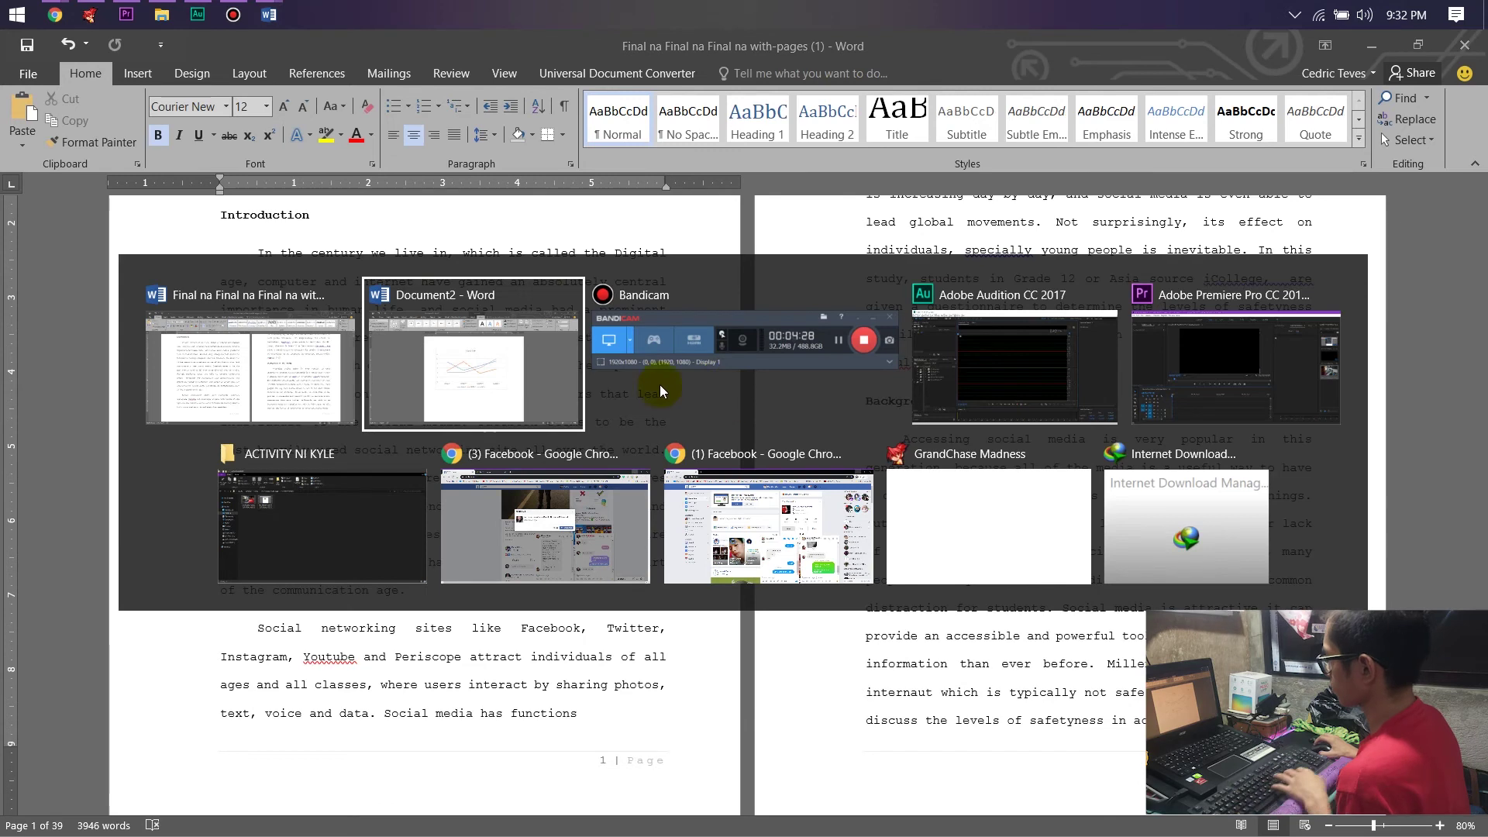
left_click(518, 351)
left_click(685, 483)
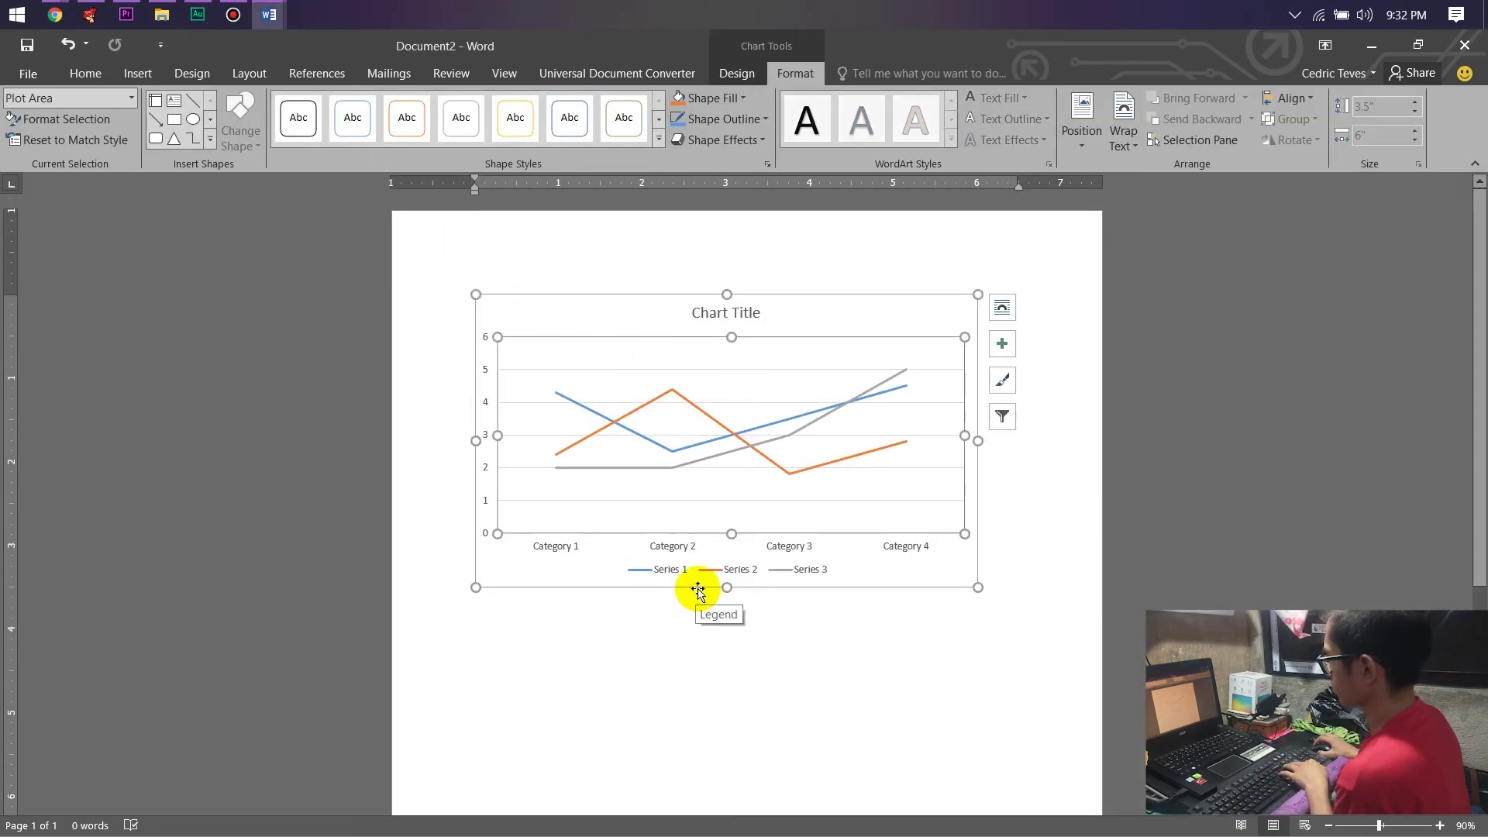
key("Escape")
key("Escape")
left_click(544, 392)
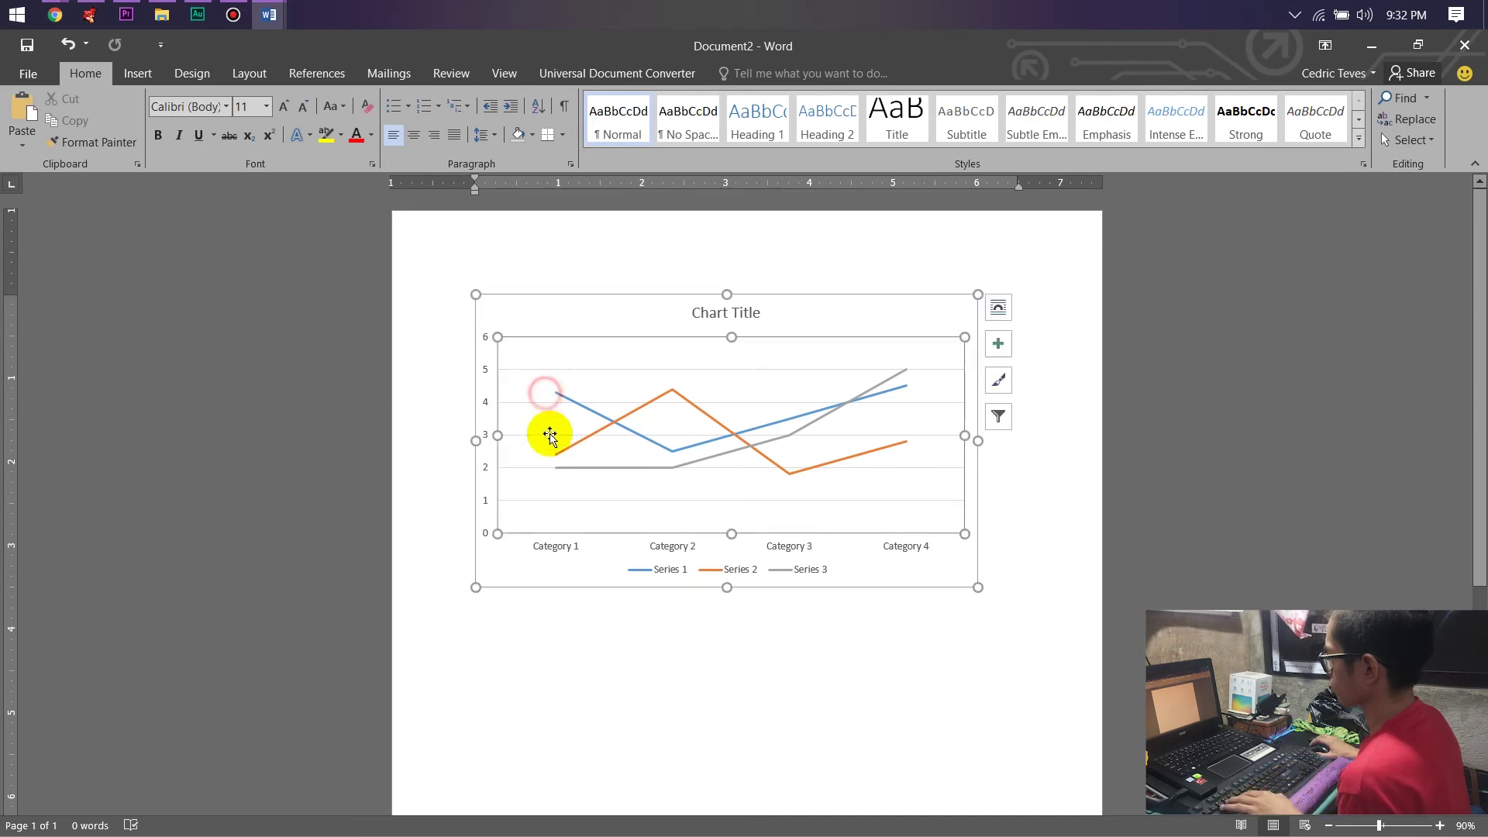
left_click(536, 298)
key("Delete")
left_click(146, 79)
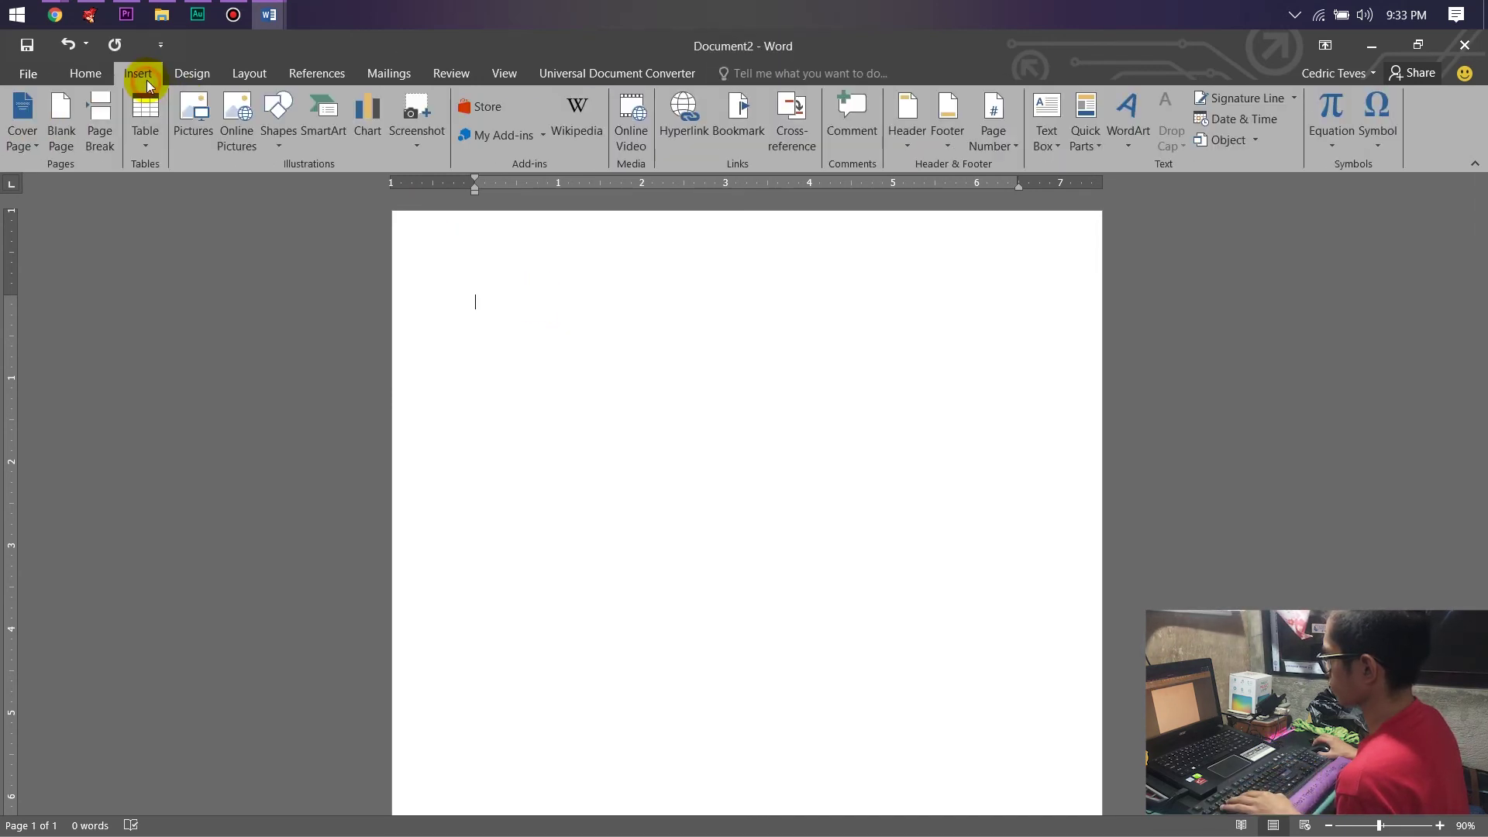
Insert a screen clipping of the research paper's Introduction pages into Document2.
left_click(425, 123)
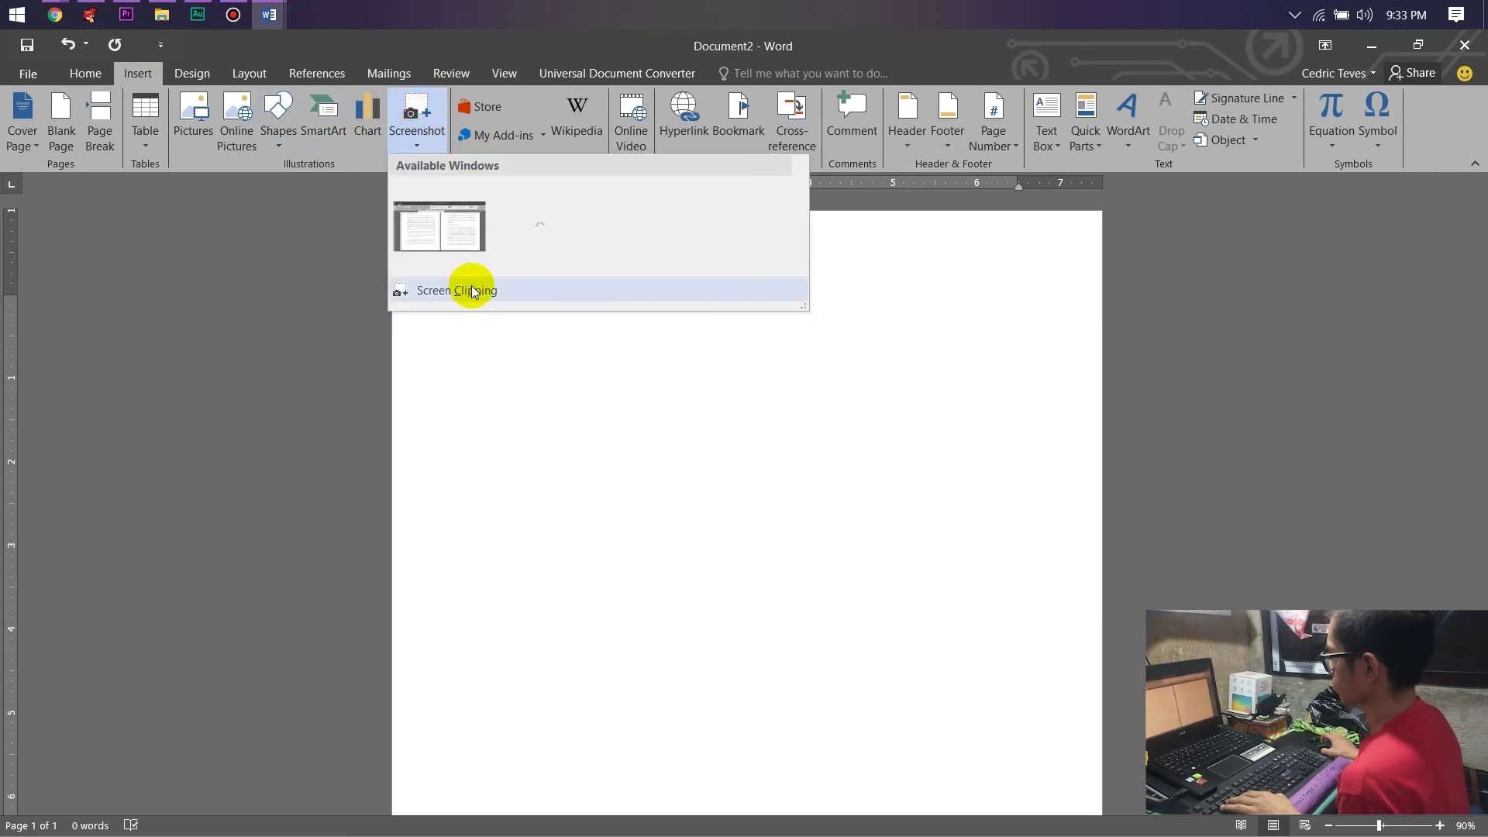
left_click(473, 289)
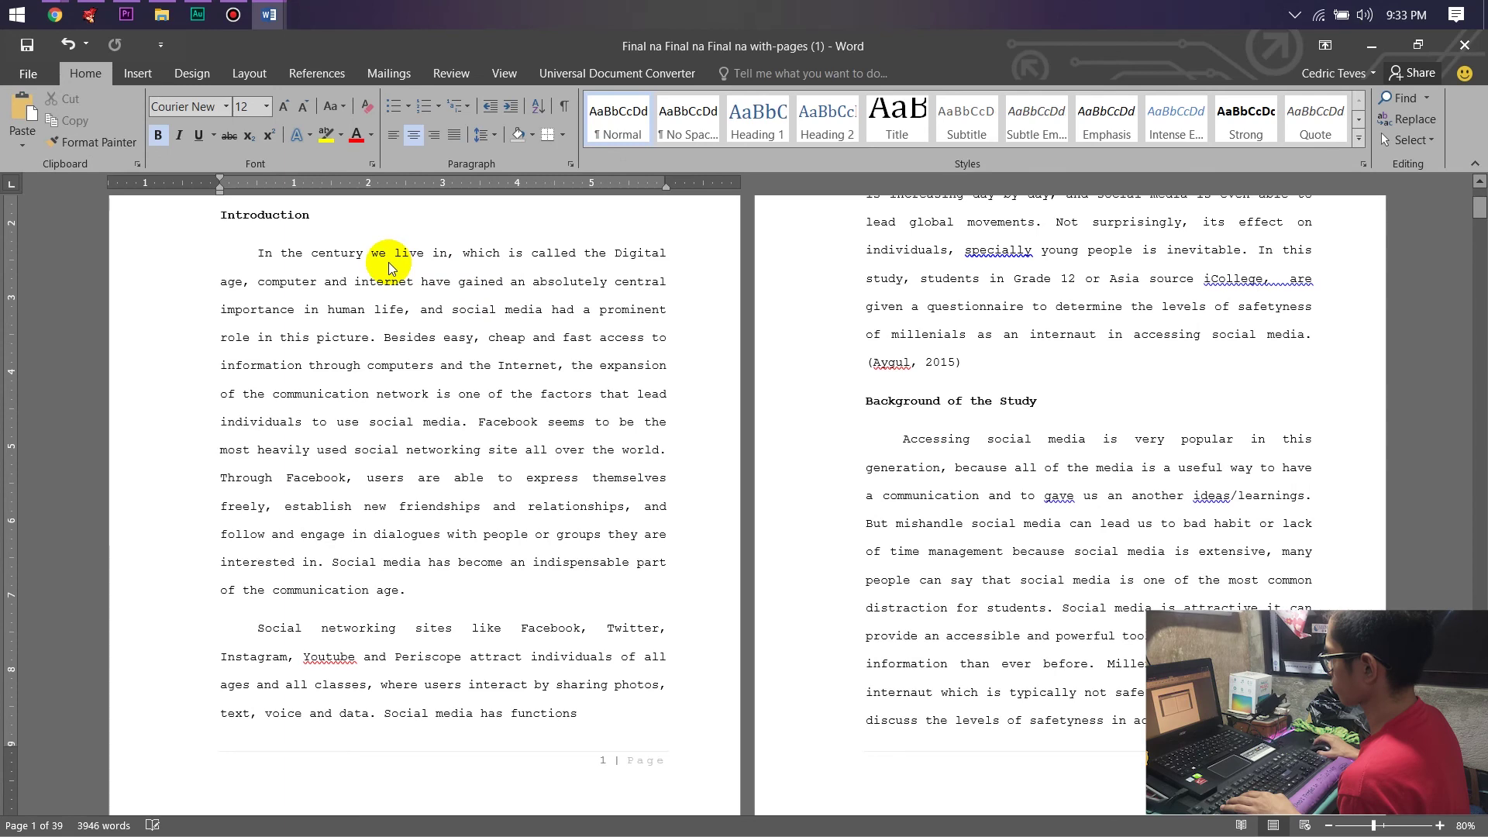
left_click(388, 262)
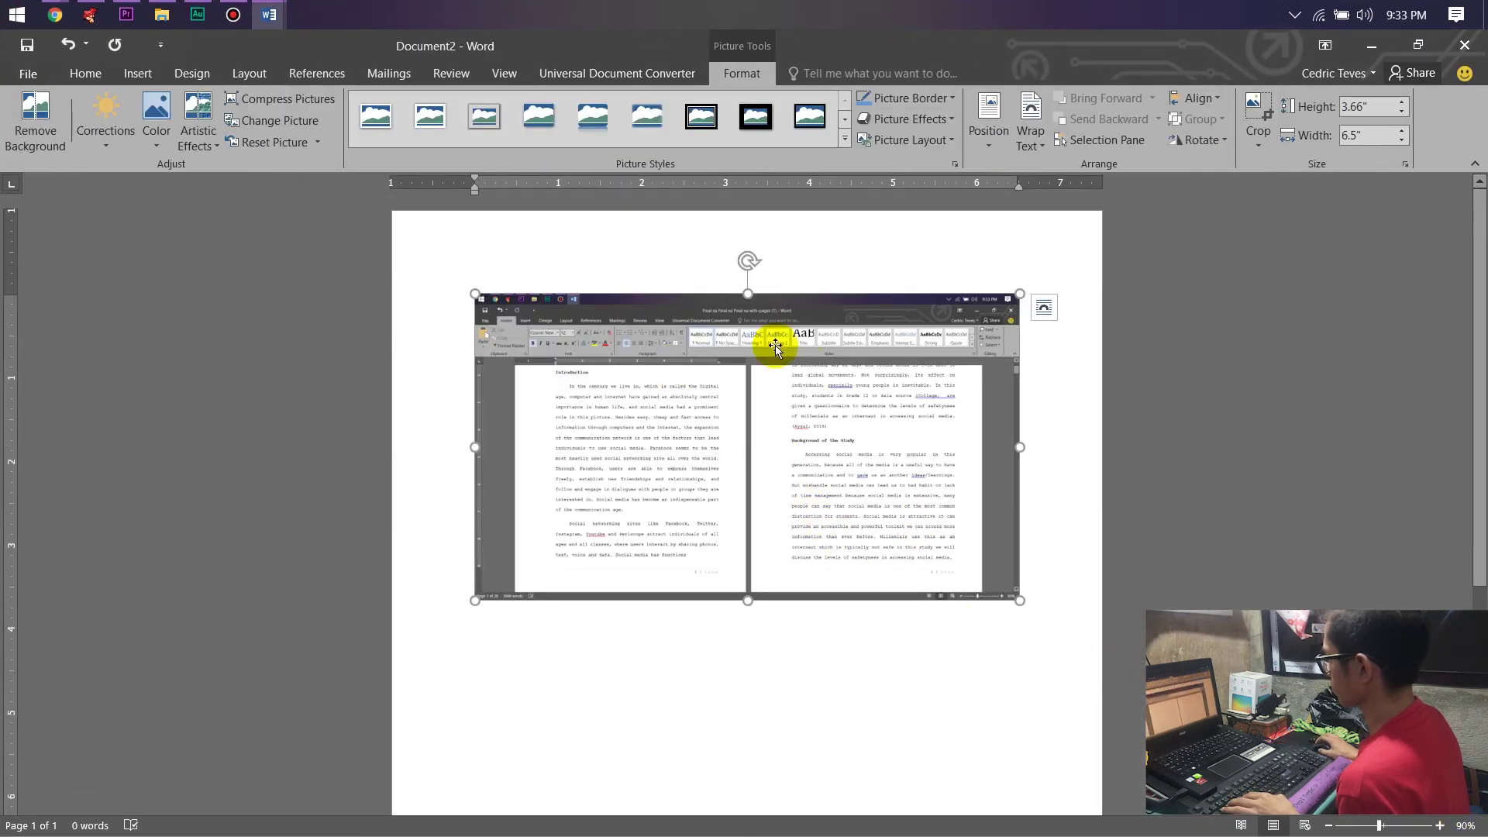
scroll(775, 346, "up", 9, "ctrl")
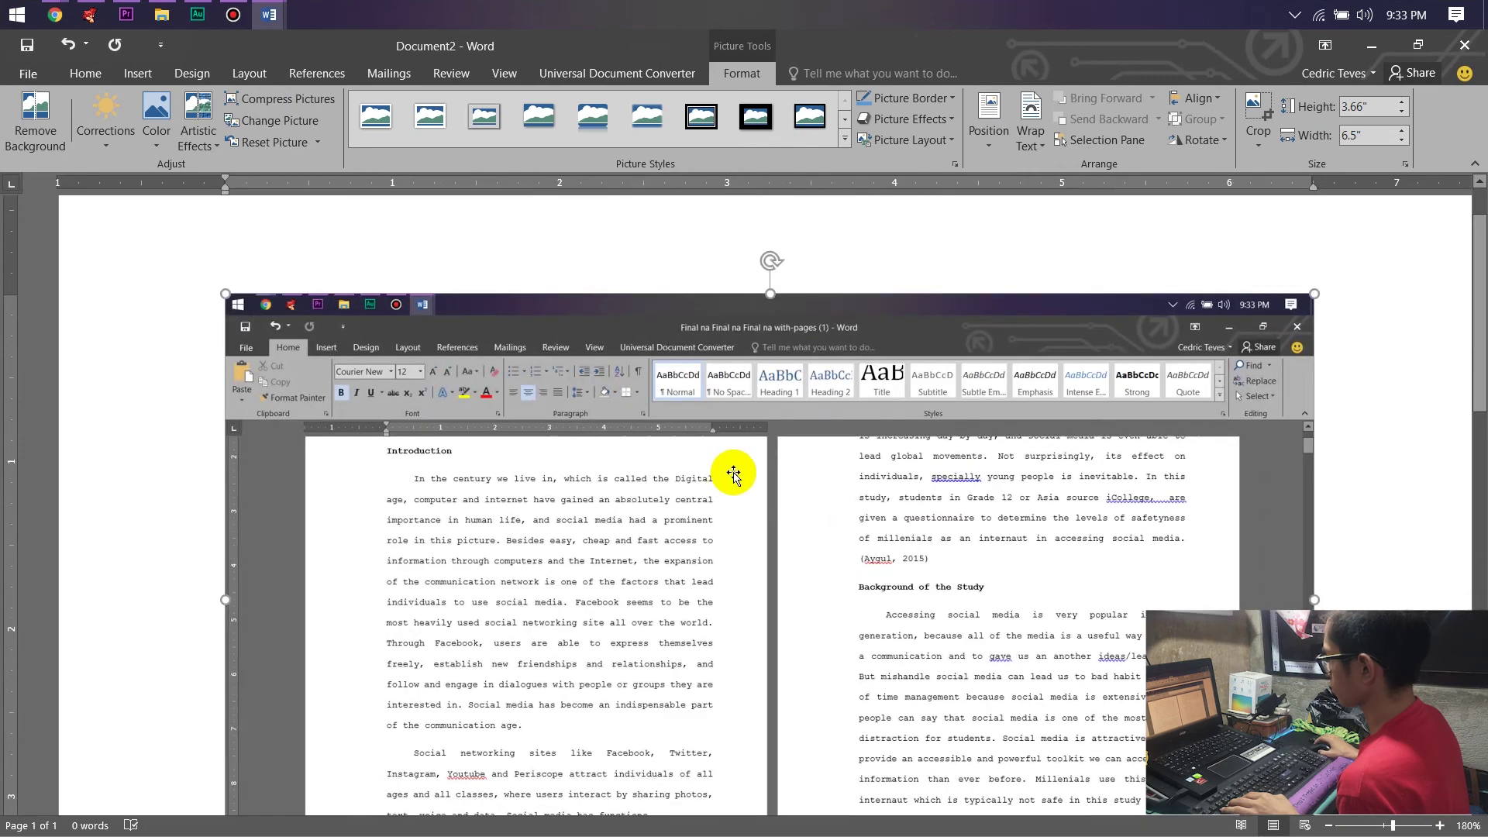
scroll(1472, 318, "down", 3)
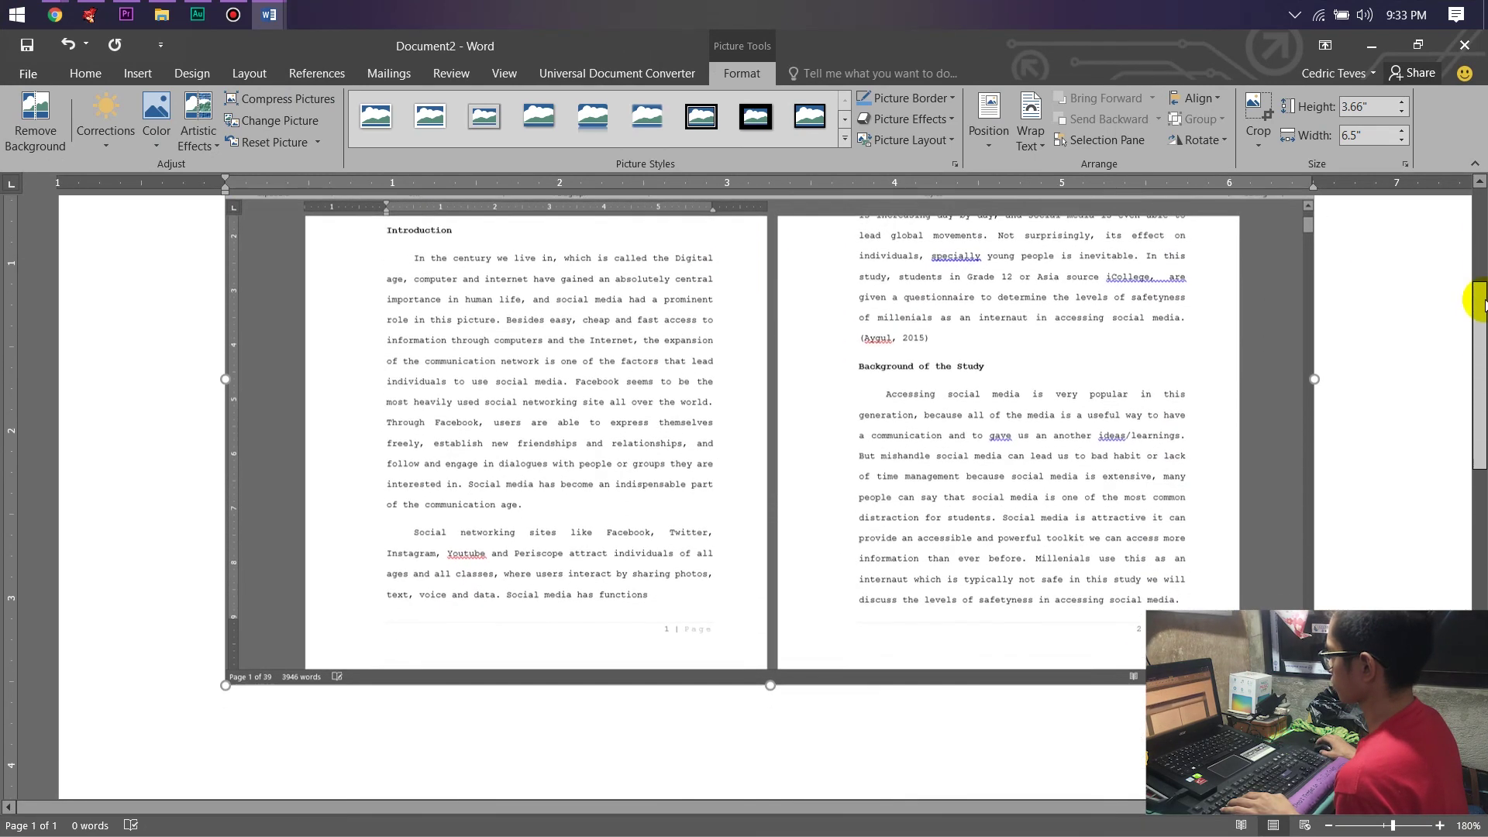
scroll(1480, 302, "up", 2)
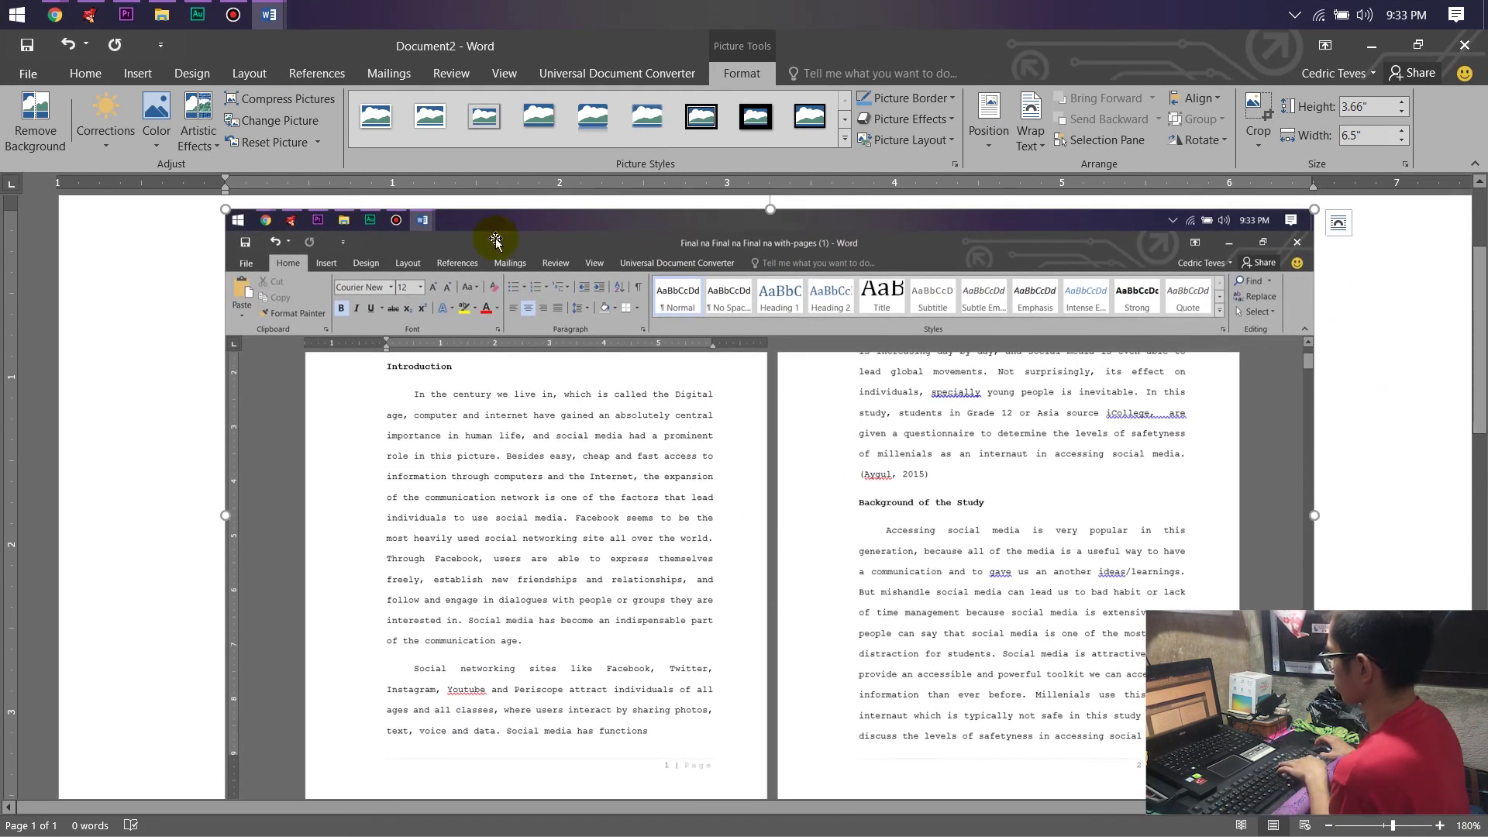